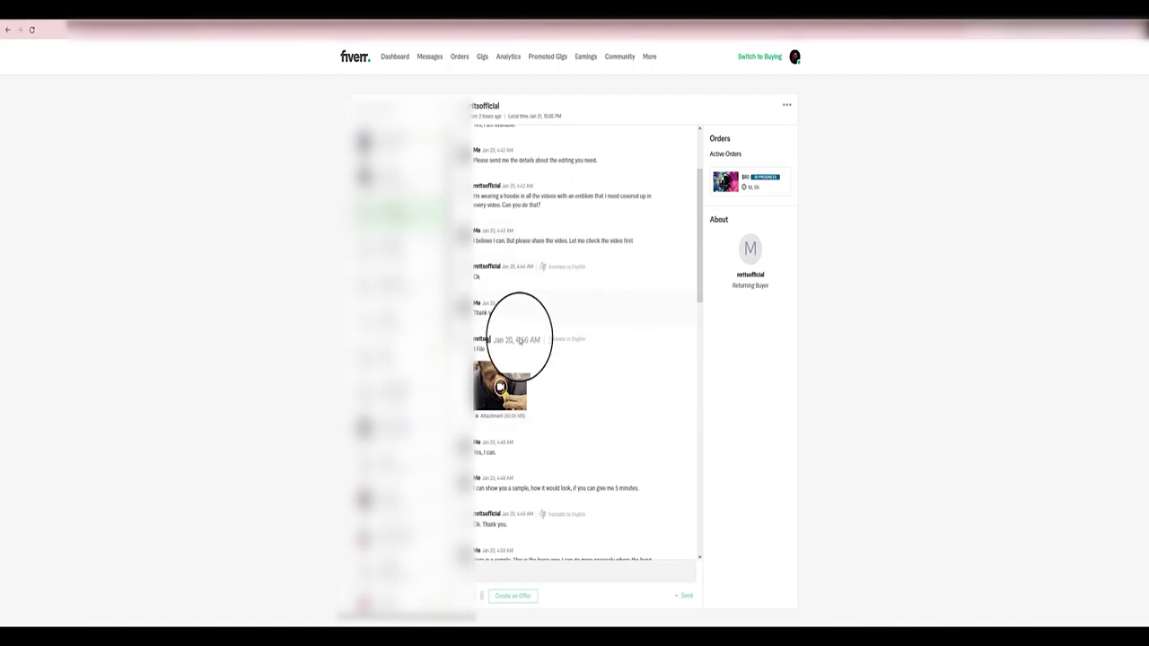
Step: Scroll down to the sample.mp4 attachment and play it in Windows Media Player
scroll(513, 346, "down", 1)
scroll(512, 346, "down", 1)
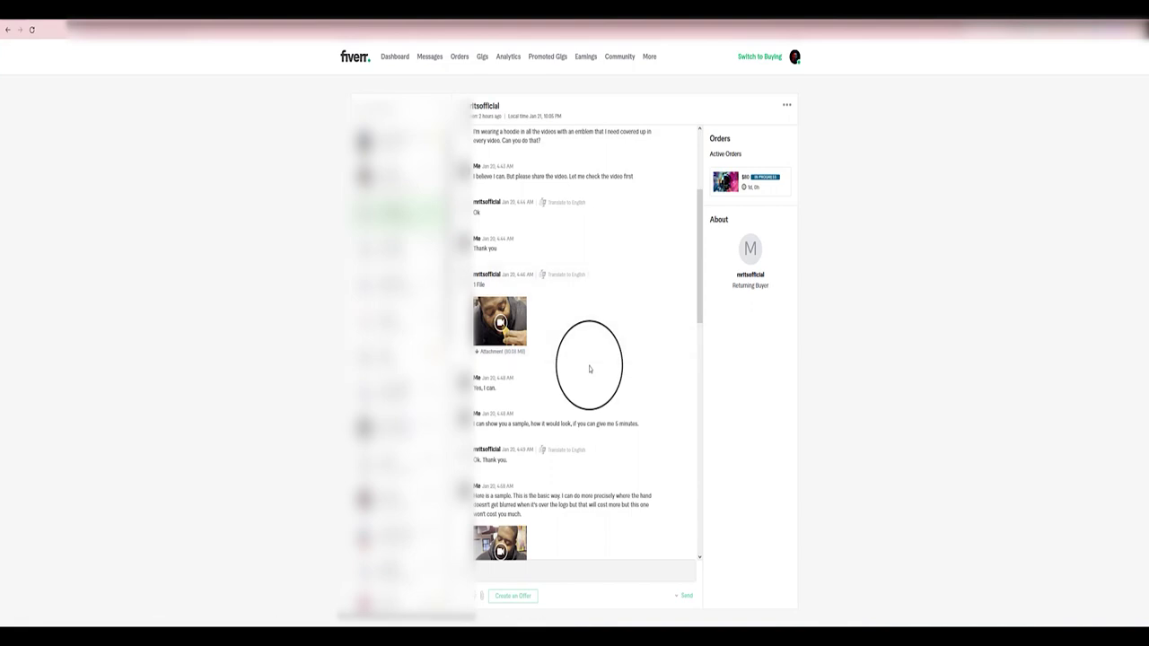
scroll(590, 369, "down", 2)
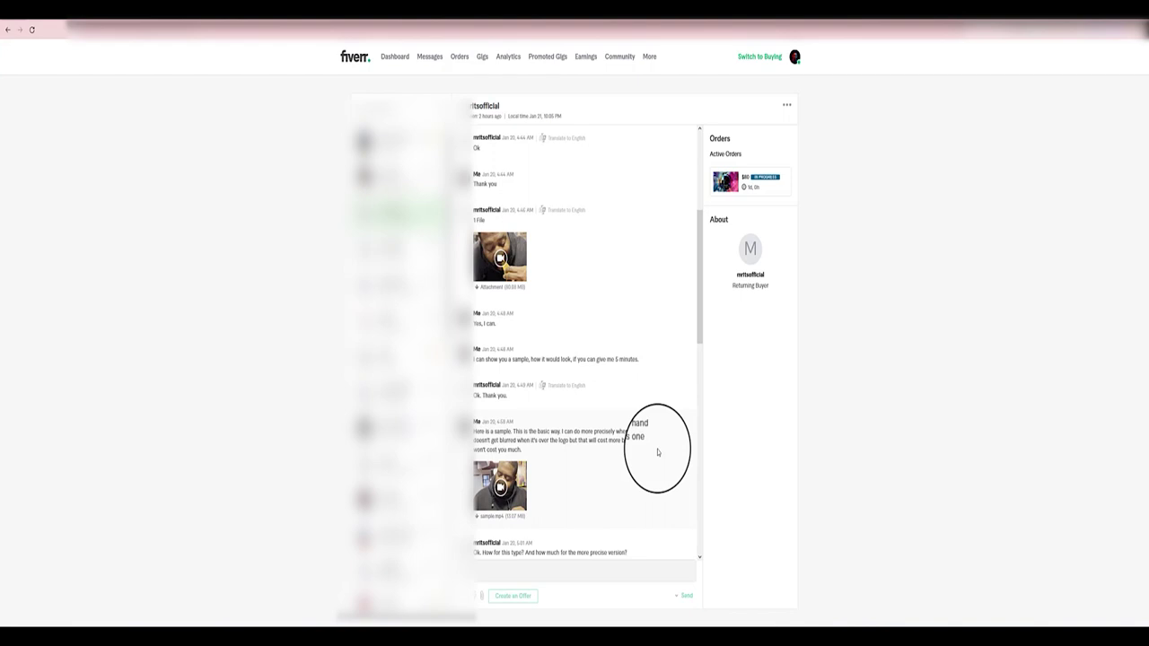
scroll(676, 392, "down", 1)
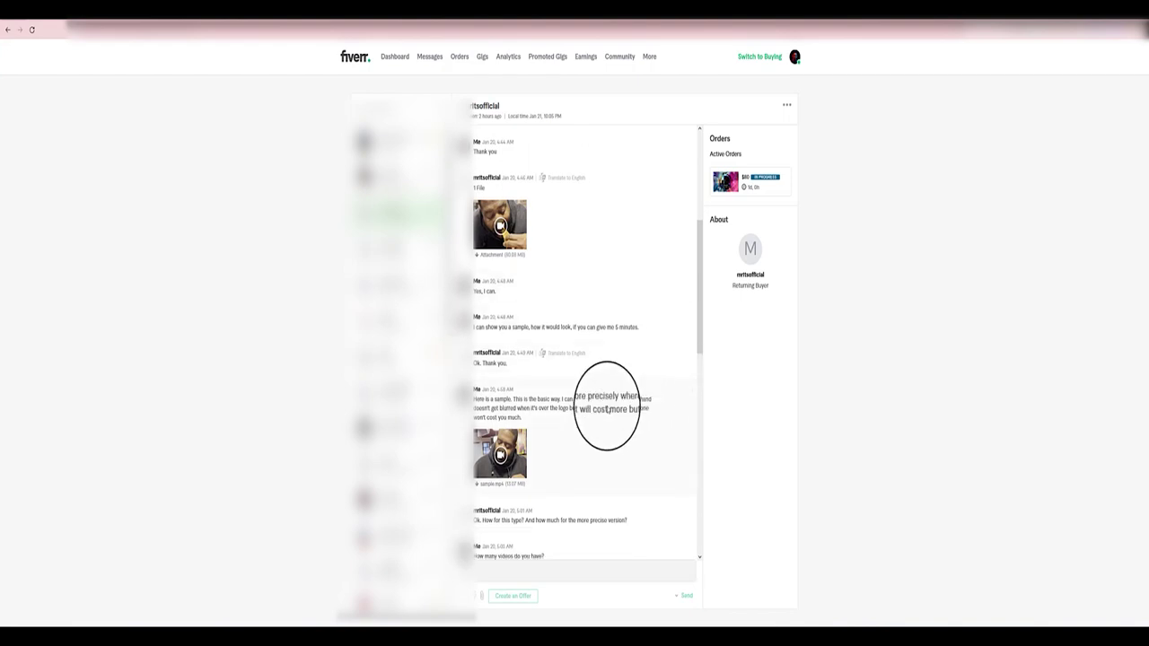
scroll(601, 404, "down", 1)
left_click(516, 433)
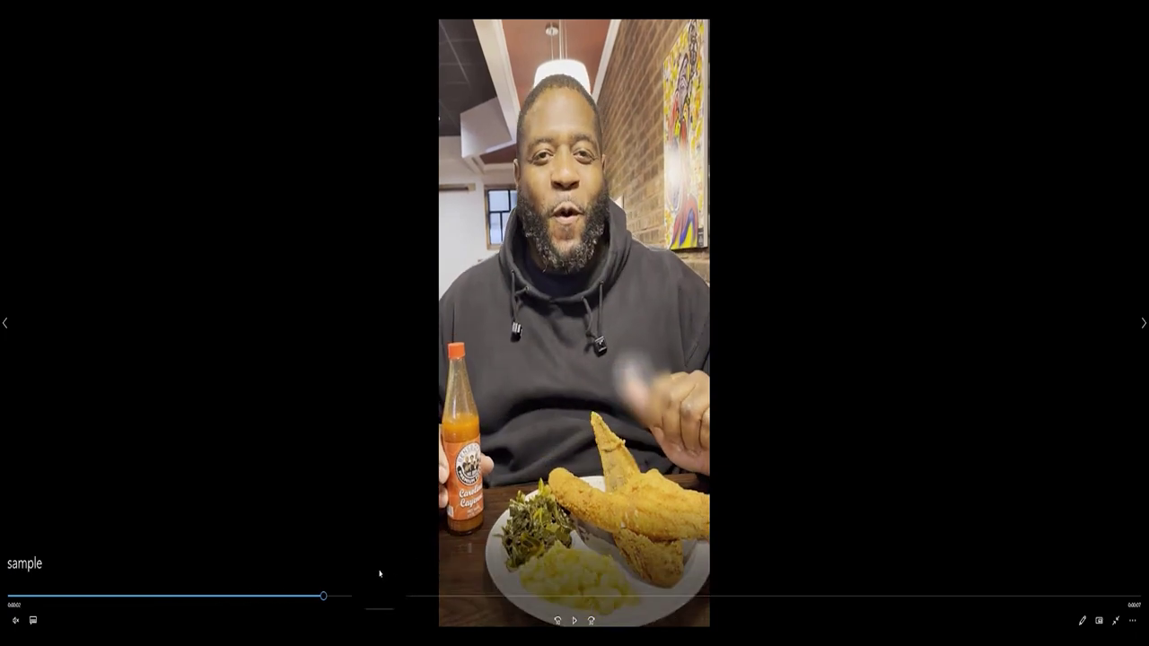
Step: Scrub back and forth through the restaurant clip, then close the player
left_click_drag(336, 593, 763, 592)
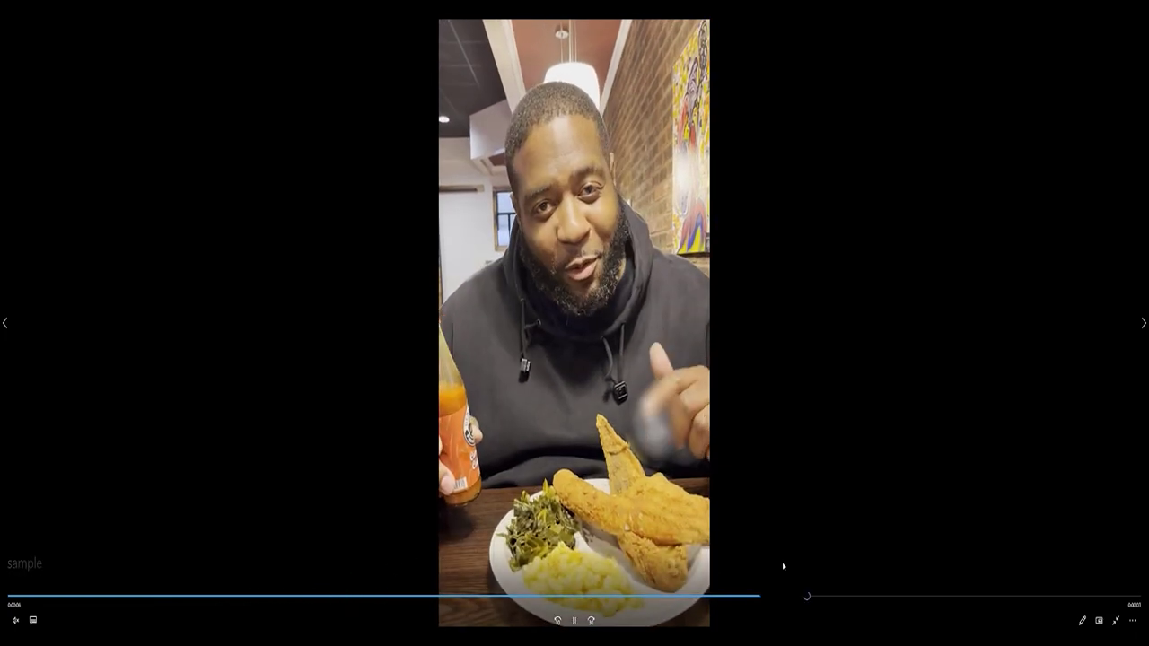
left_click_drag(890, 598, 642, 599)
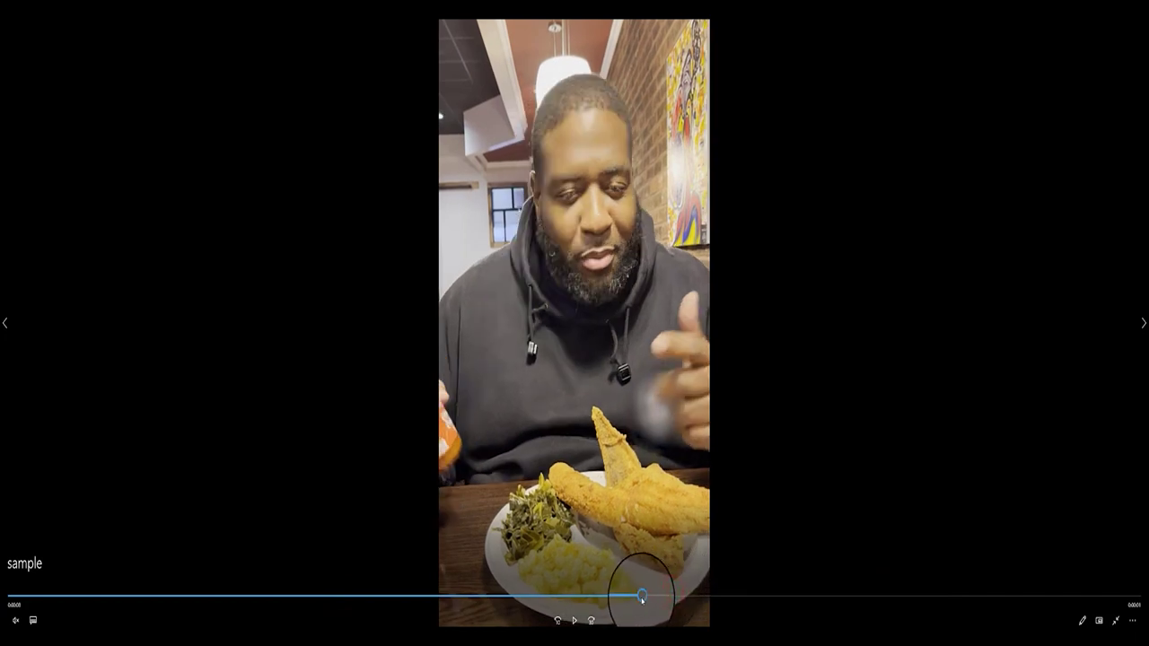
left_click(674, 468)
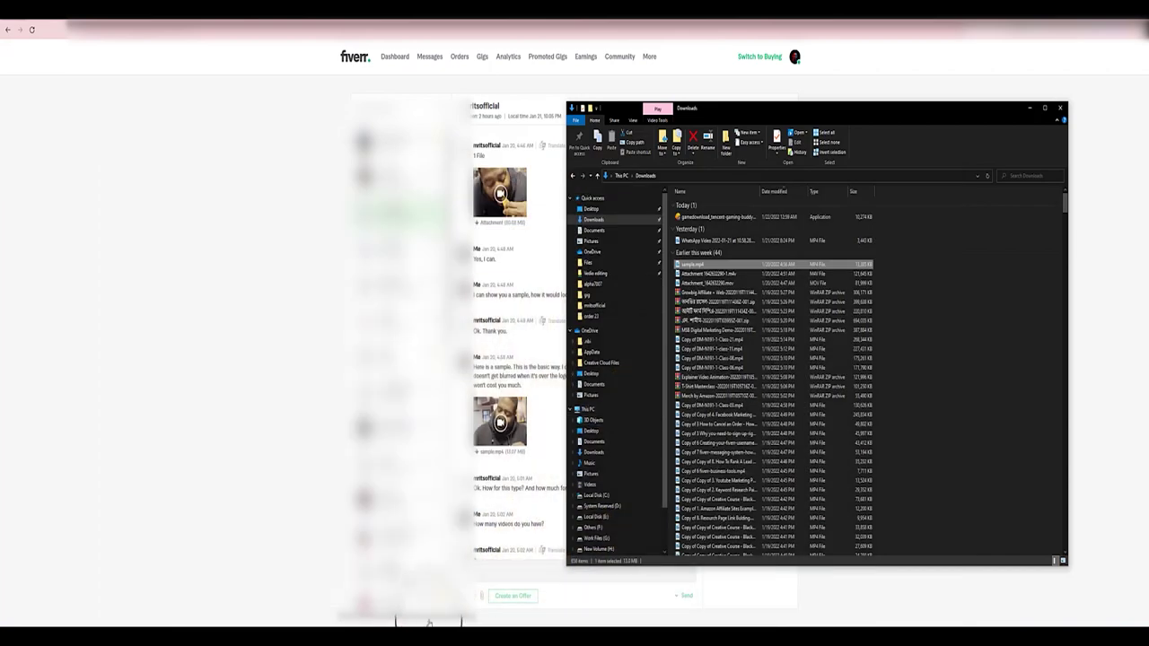
left_click(1029, 108)
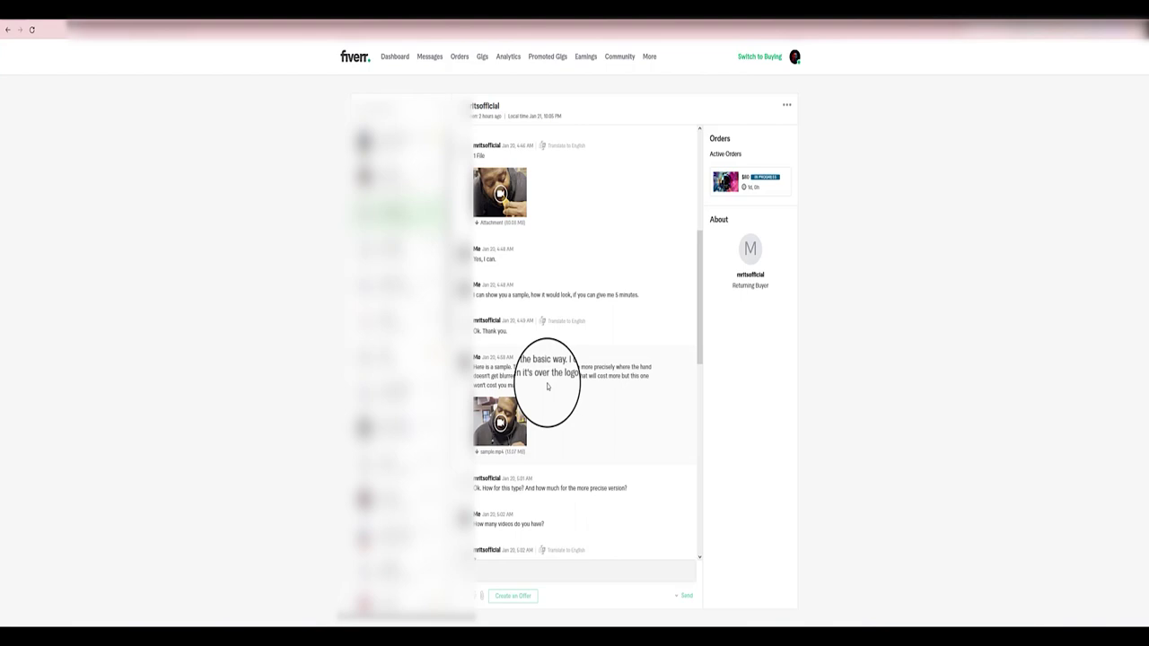
Step: Read through the $25 versus $80 pricing messages in the chat
scroll(547, 386, "down", 1)
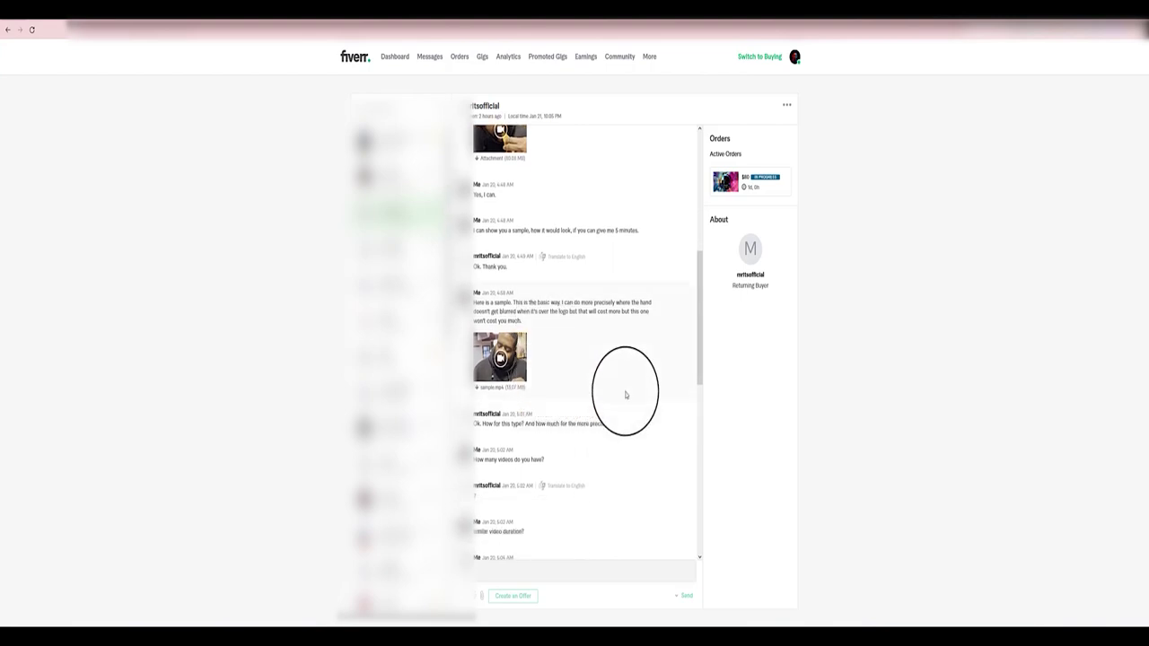
scroll(625, 395, "down", 2)
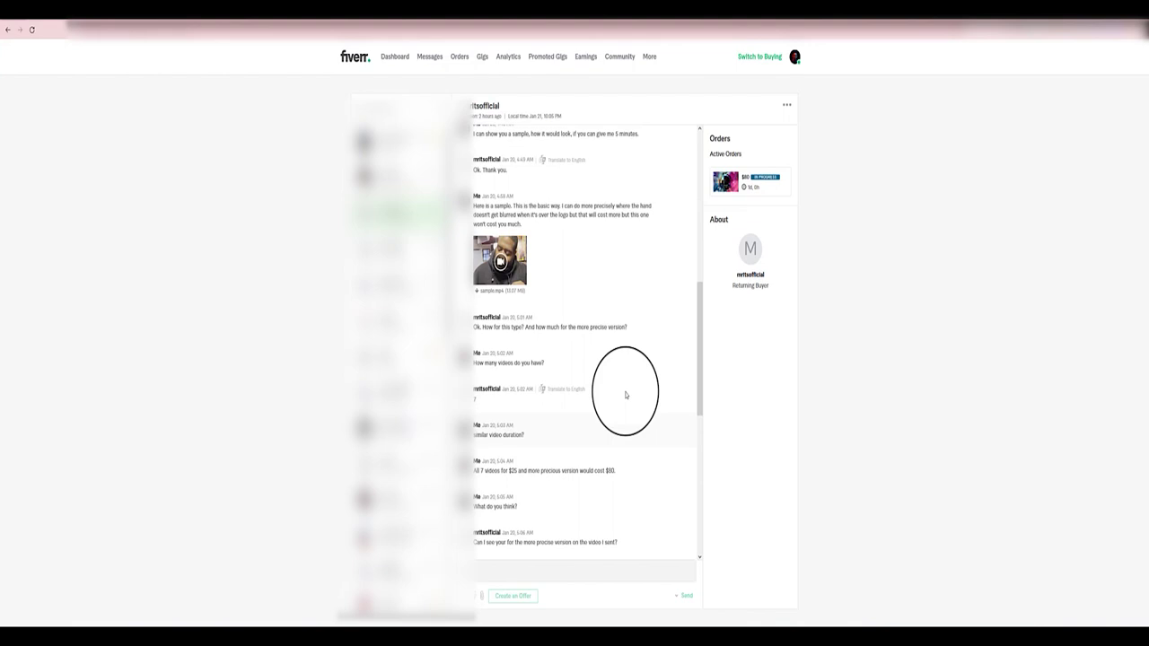
left_click(520, 469)
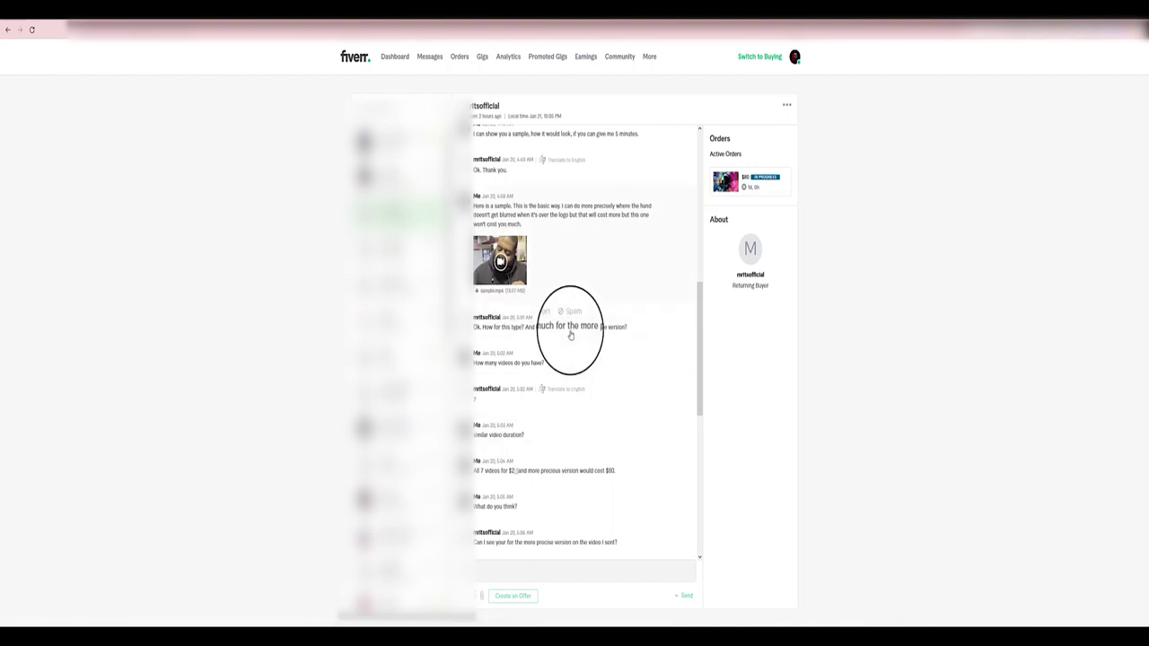
left_click(512, 472)
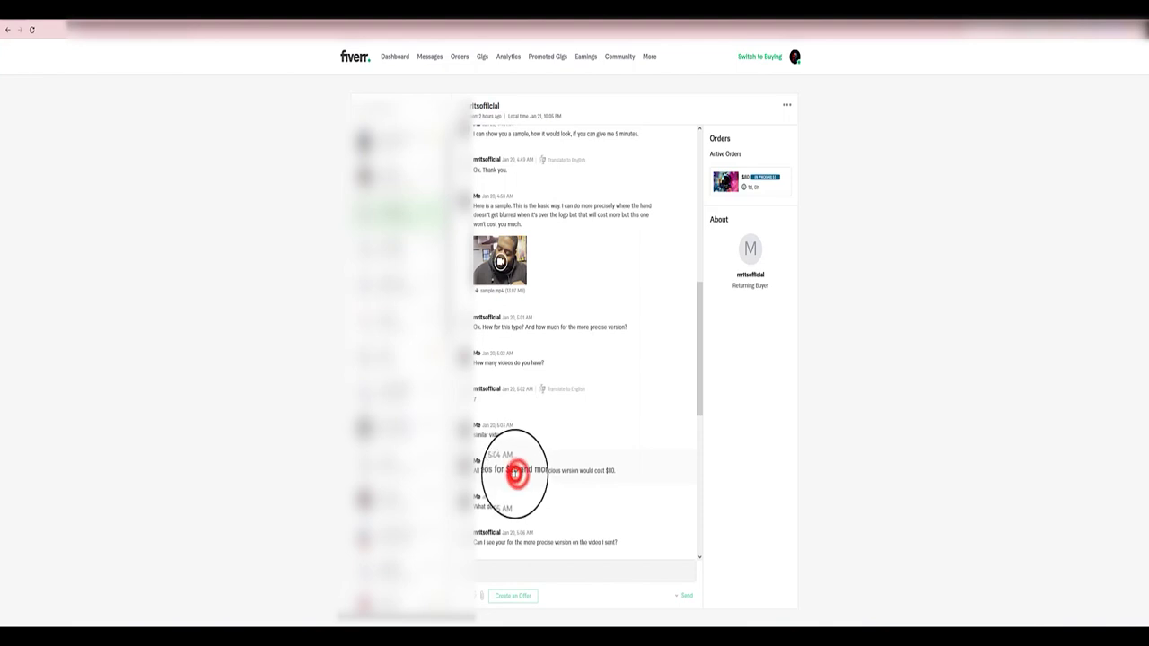
left_click(616, 470)
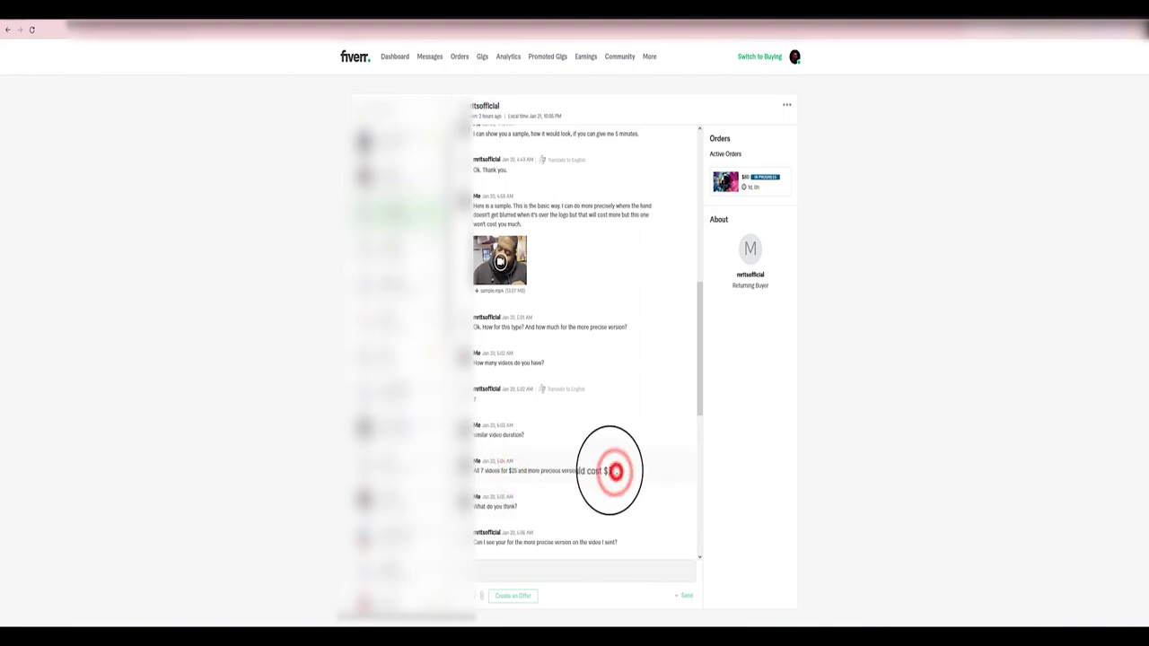
Step: Scroll down to the Custom Offer card and open its order details page
scroll(596, 476, "down", 1)
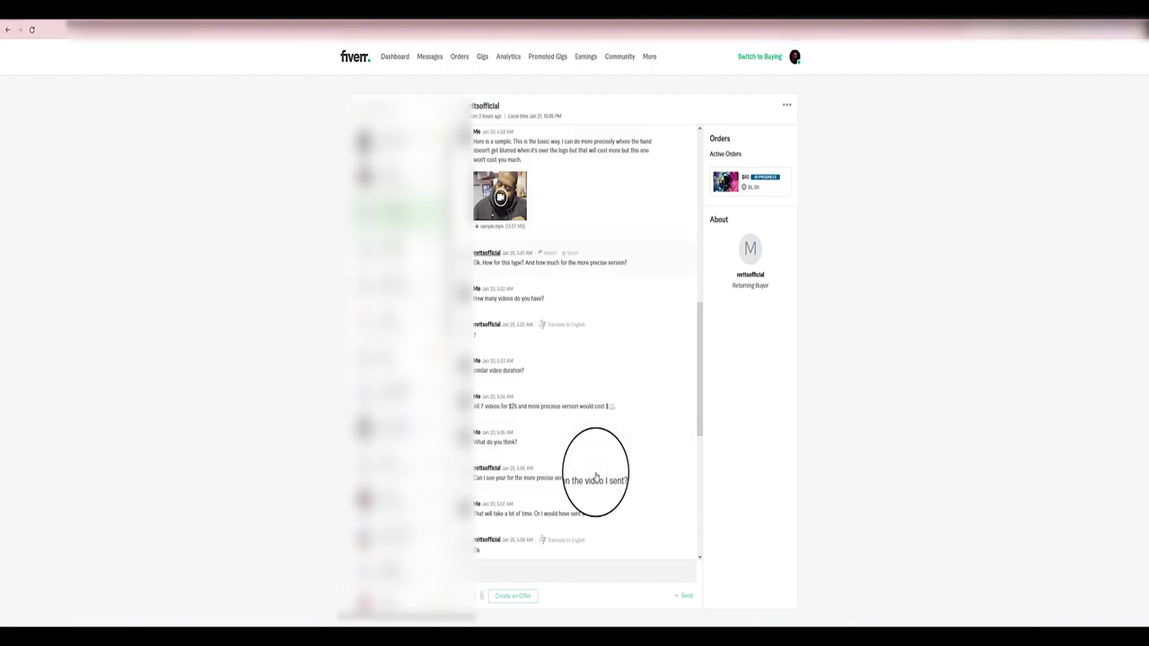
scroll(597, 477, "down", 1)
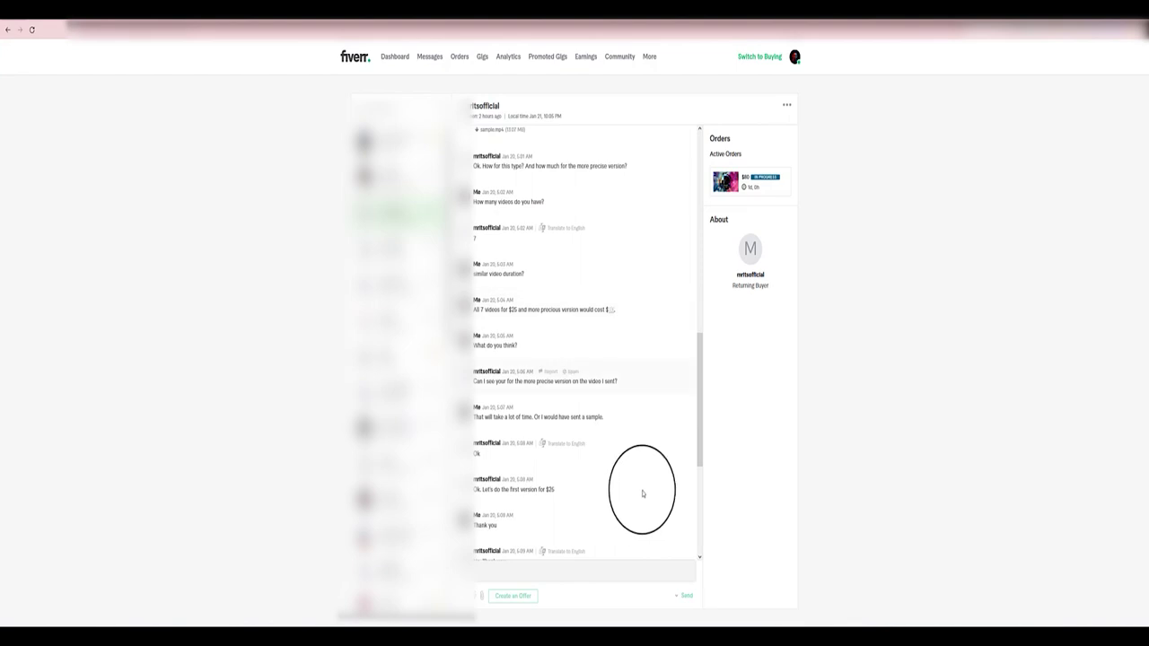
scroll(652, 497, "down", 1)
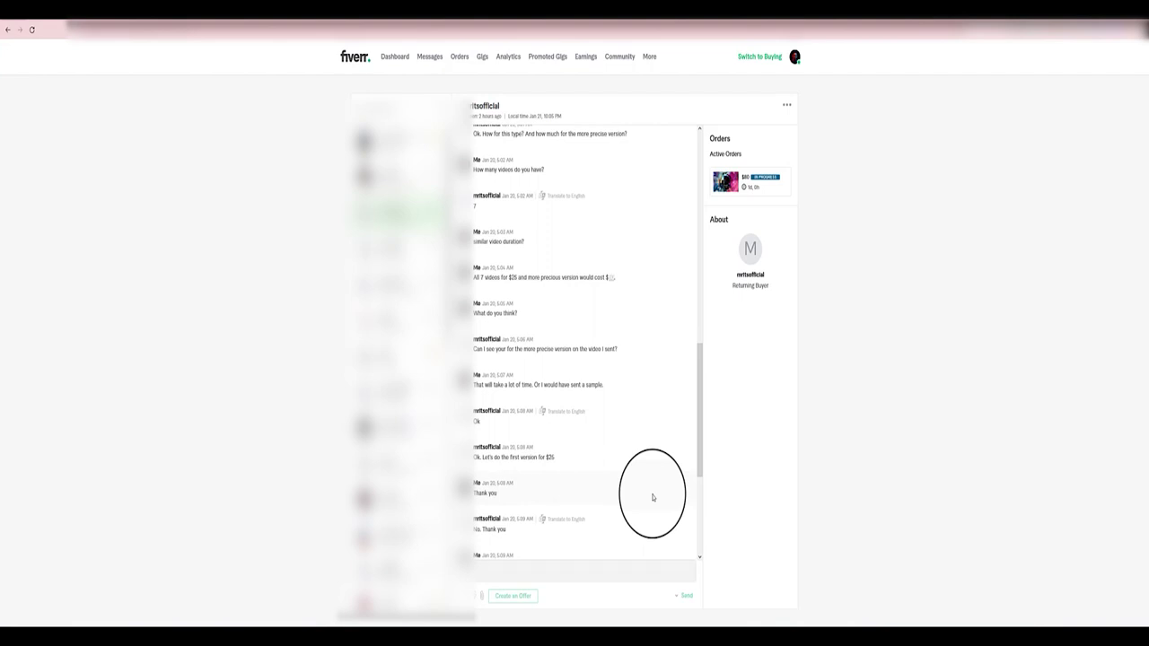
scroll(652, 497, "down", 1)
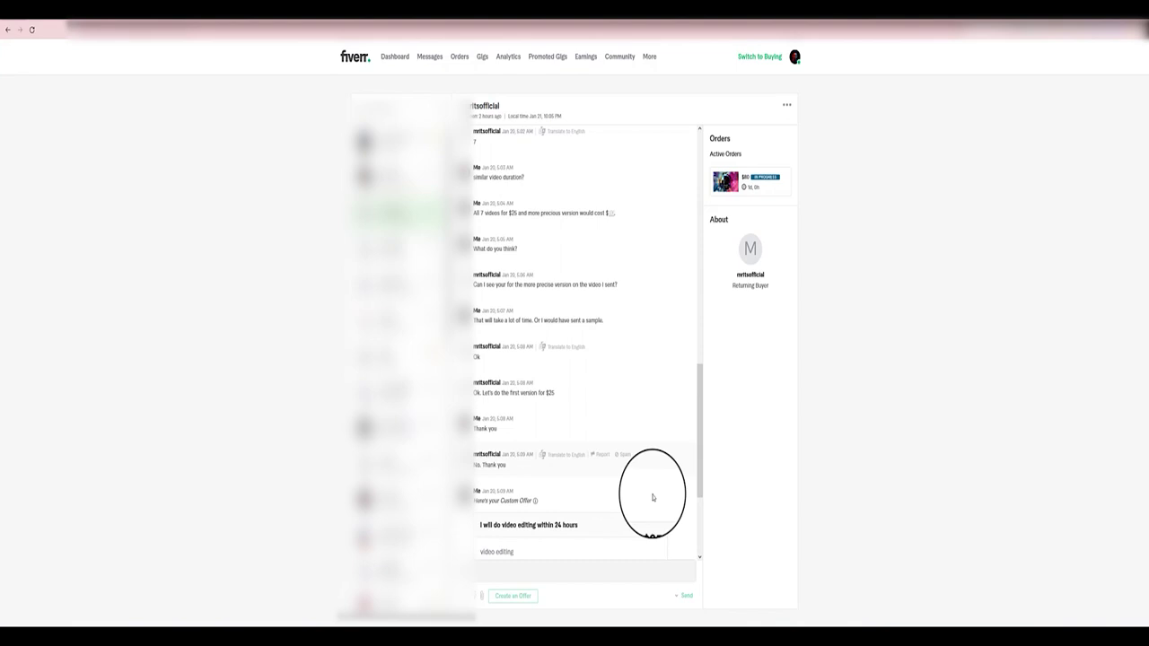
scroll(652, 497, "down", 3)
left_click(588, 510)
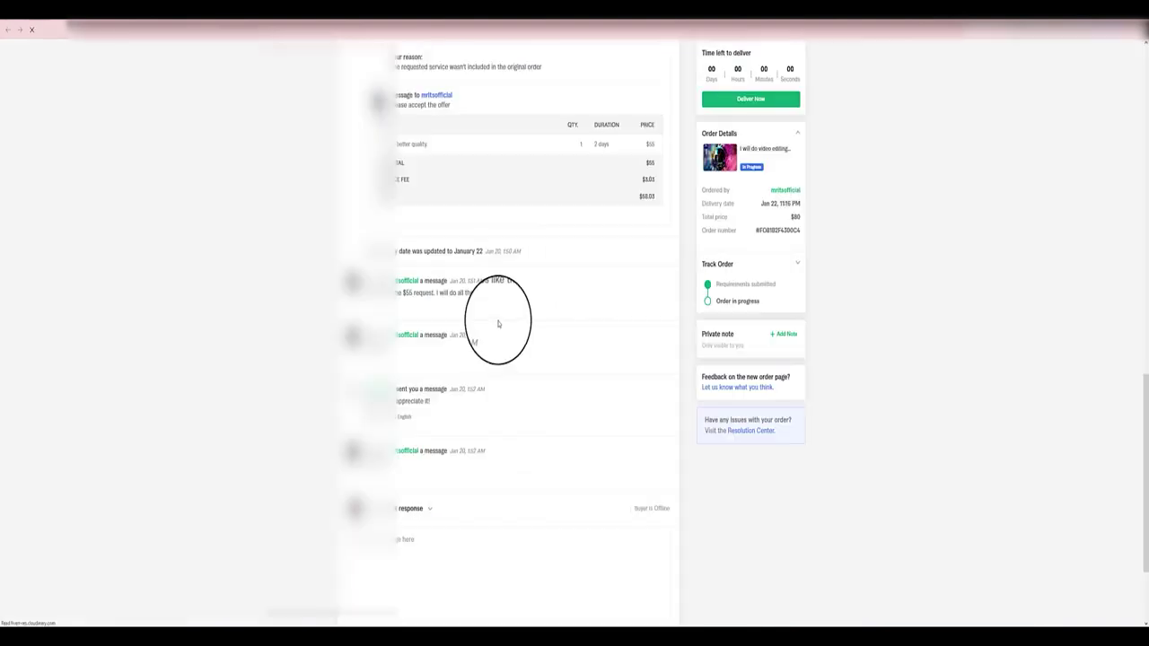
scroll(446, 292, "up", 4)
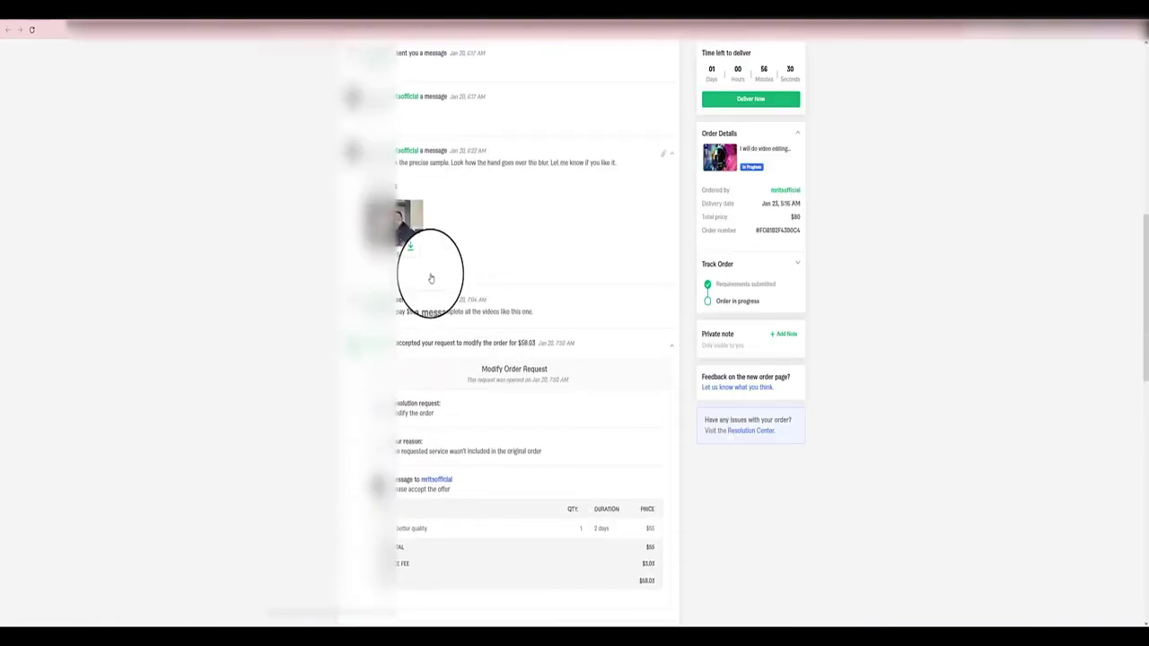
left_click(386, 224)
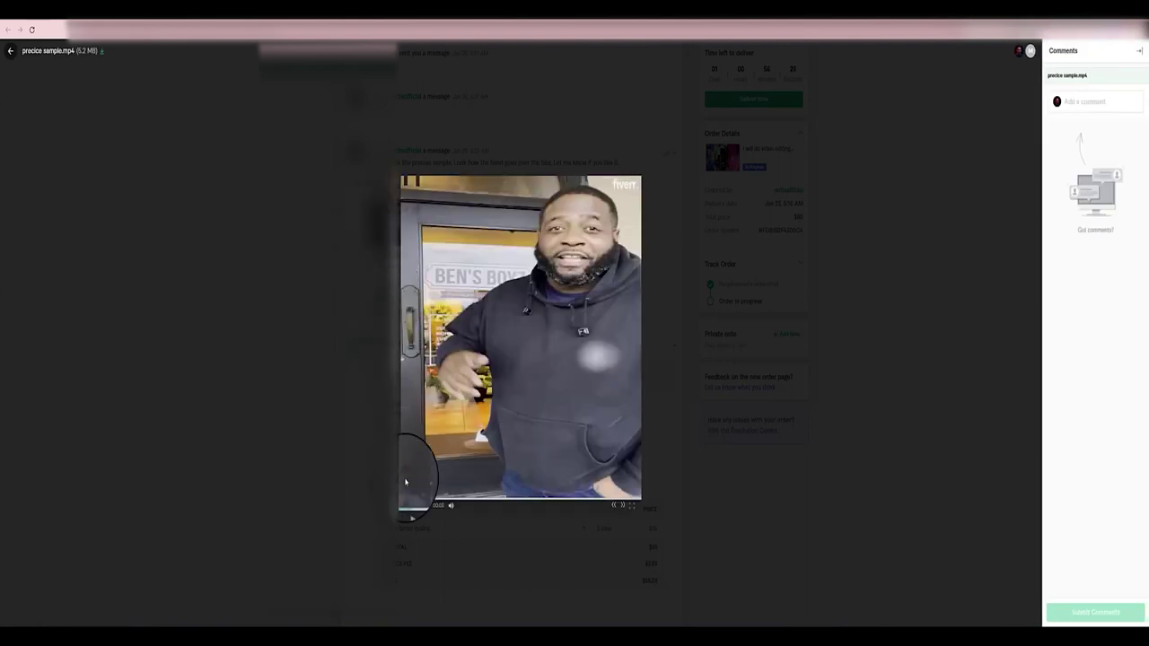
left_click(409, 505)
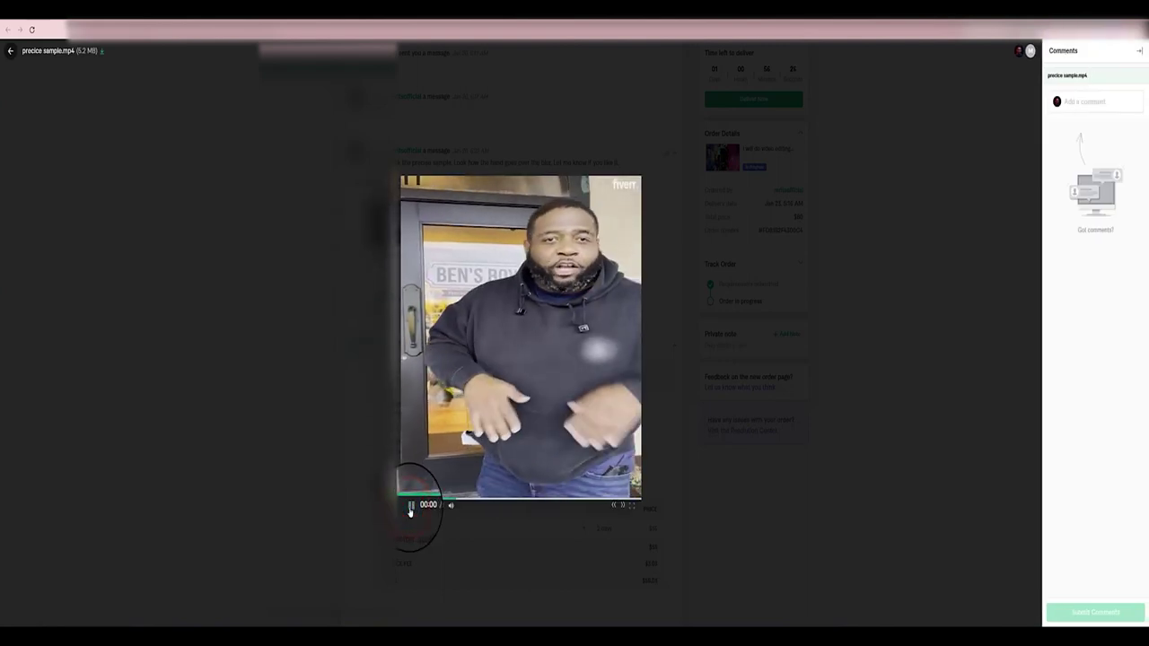
left_click(451, 507)
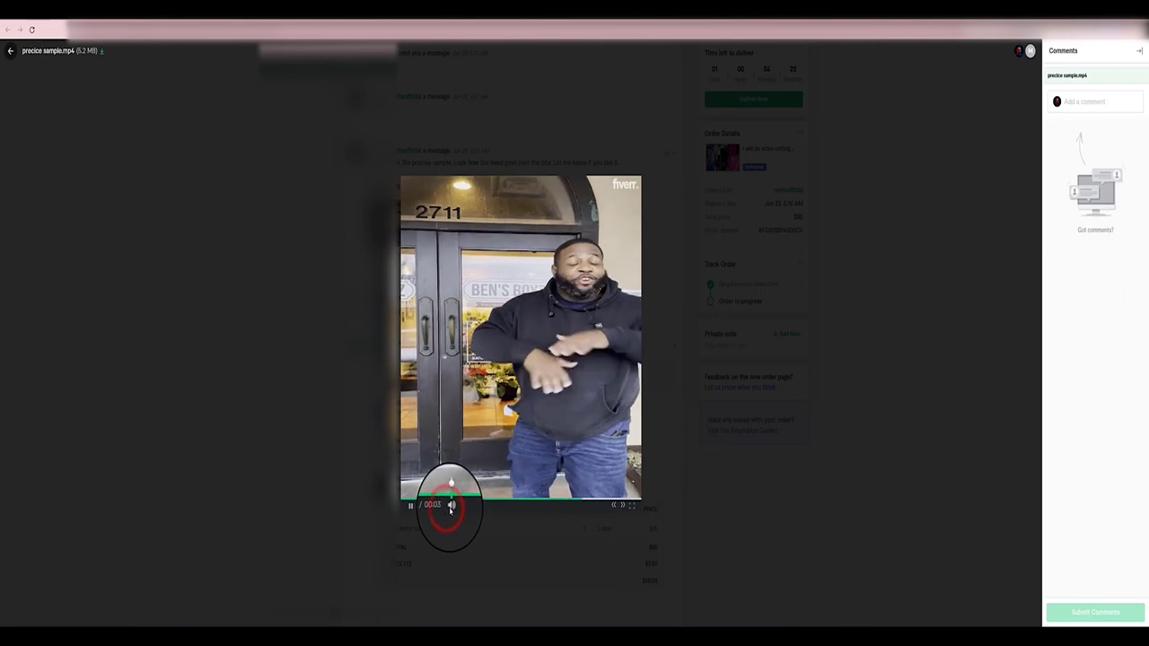
left_click(406, 504)
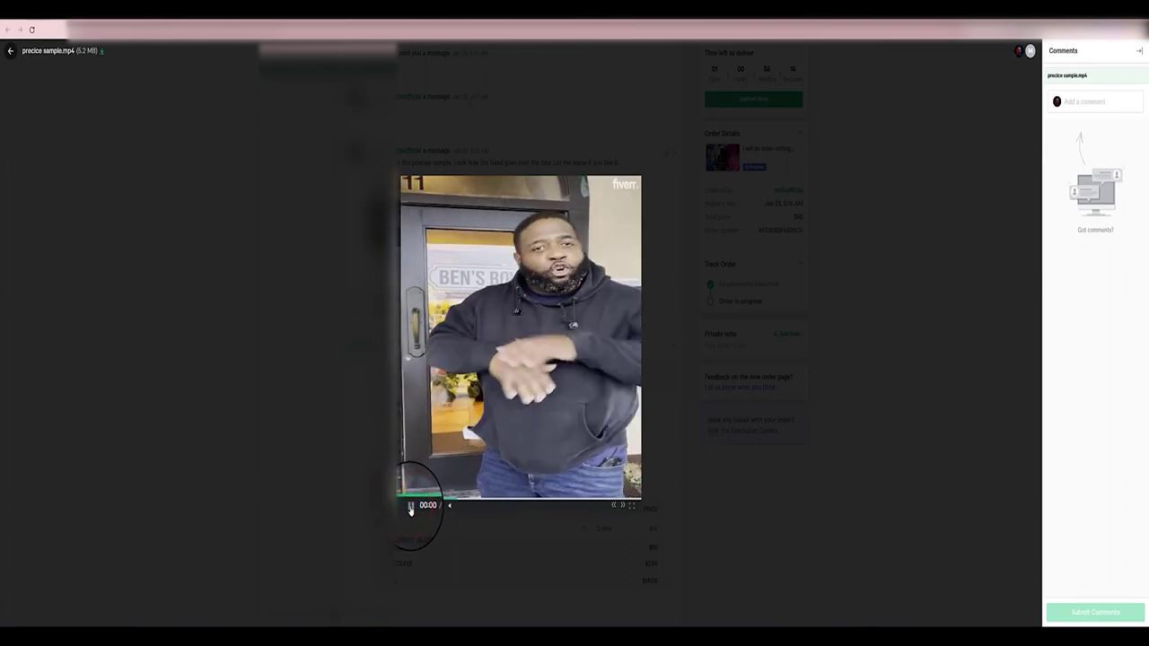
left_click(410, 506)
left_click(410, 506)
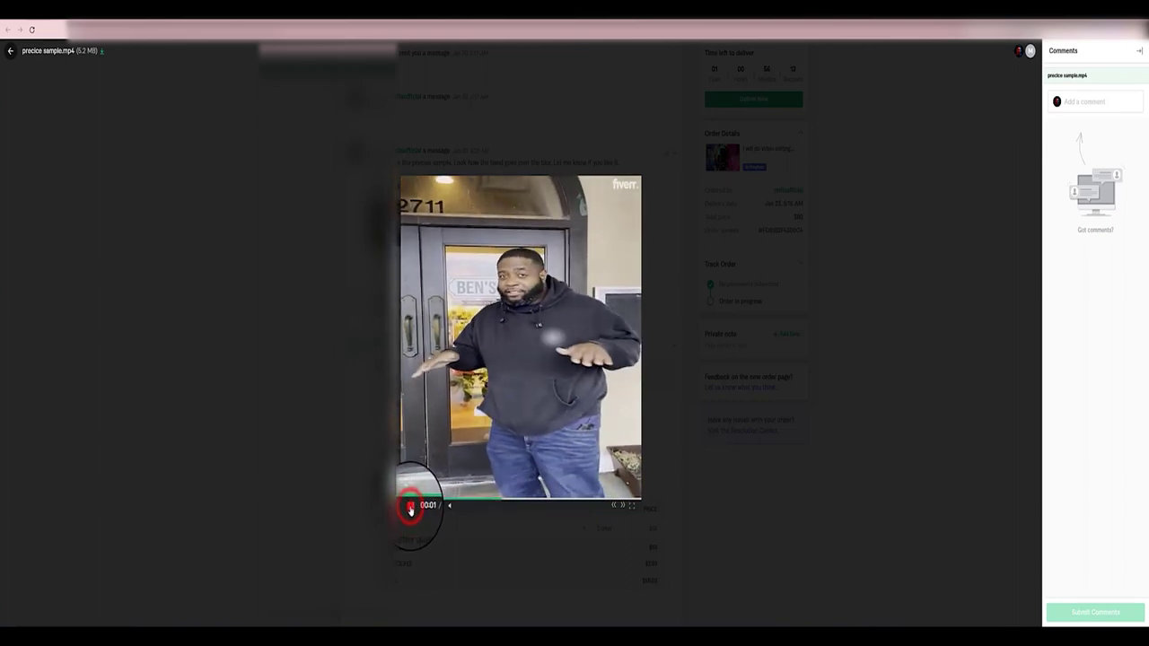
left_click(411, 507)
left_click(411, 506)
left_click(410, 506)
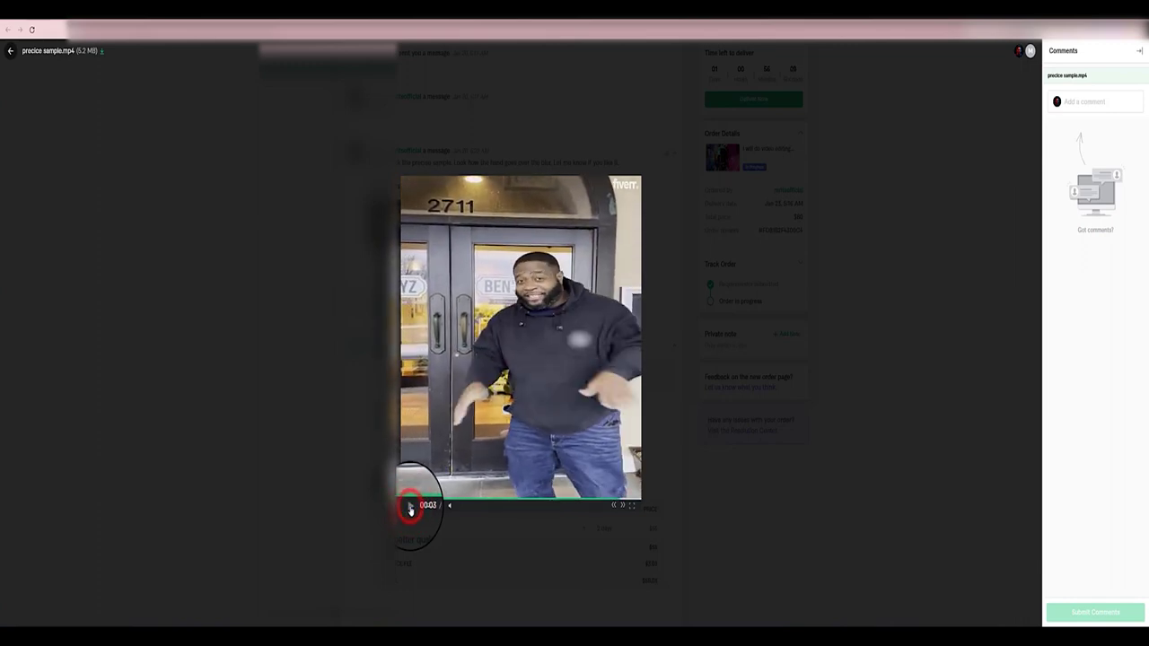
left_click_drag(595, 502, 581, 503)
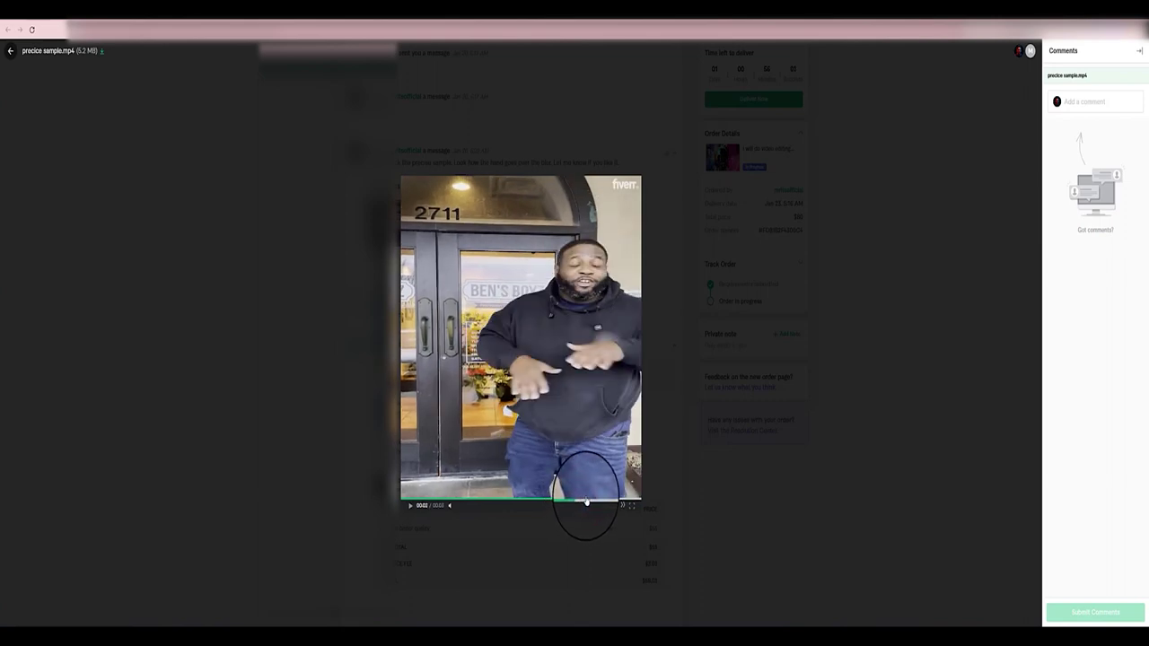
left_click(585, 502)
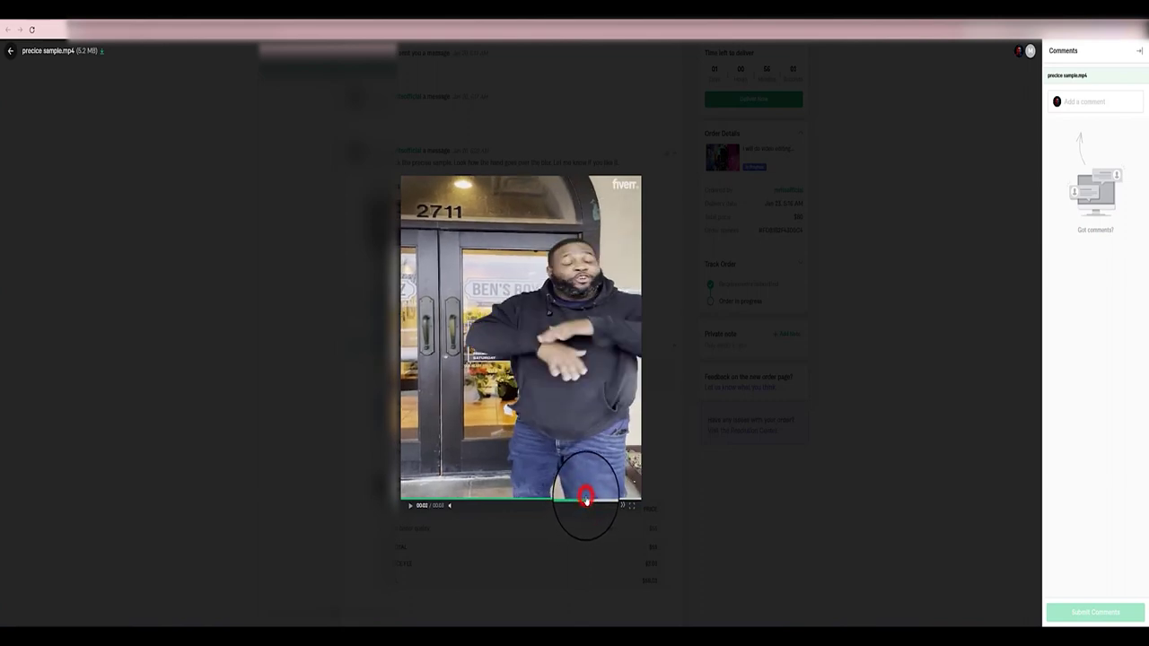
left_click(587, 503)
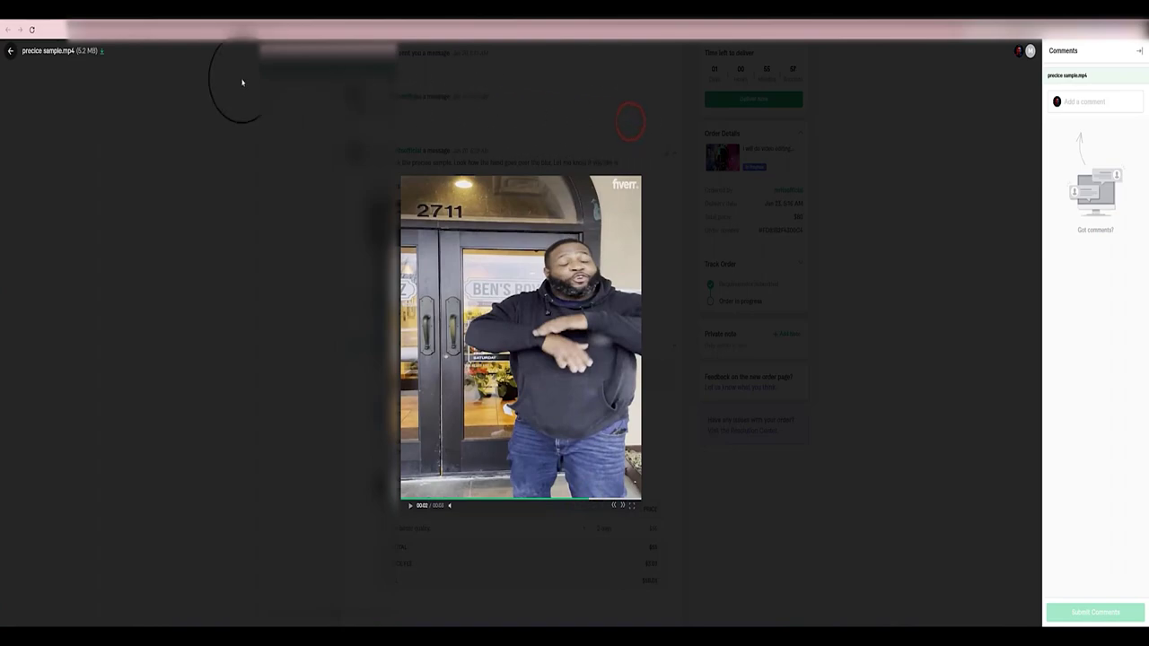
left_click(9, 53)
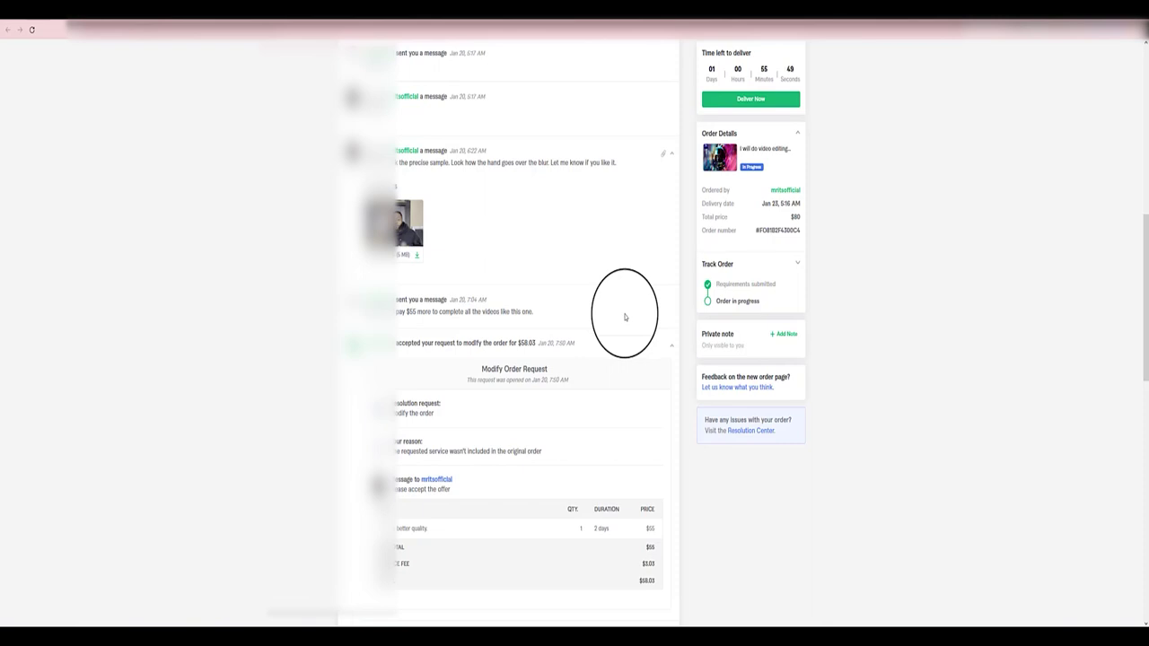
scroll(626, 317, "down", 1)
scroll(587, 374, "up", 1)
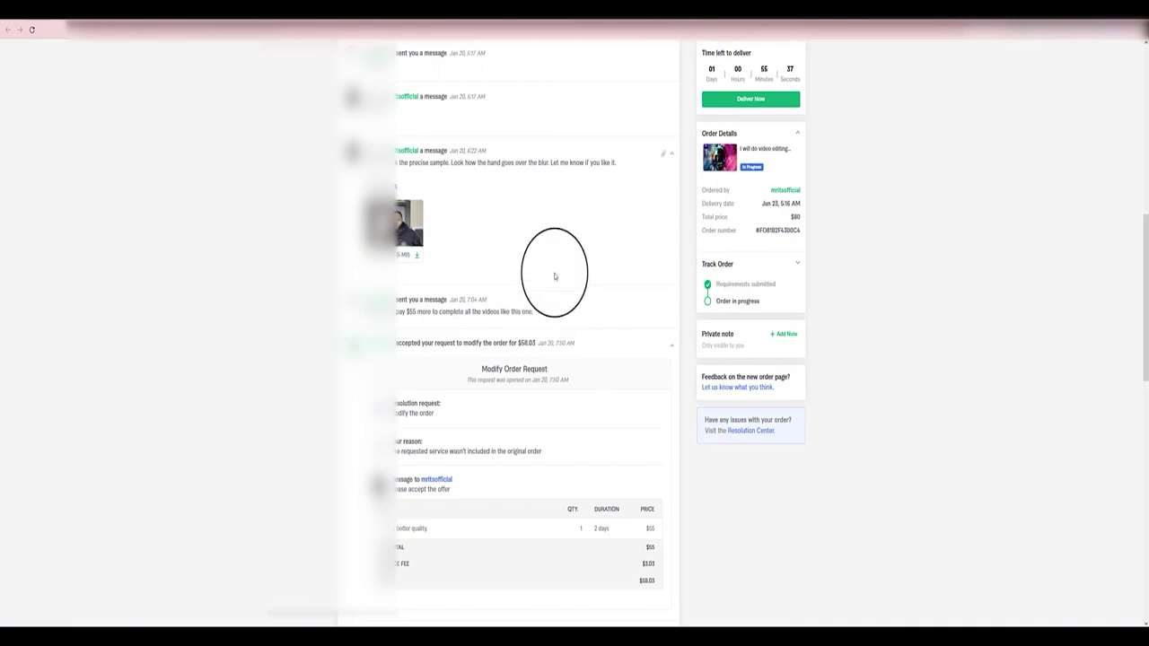
scroll(555, 269, "down", 2)
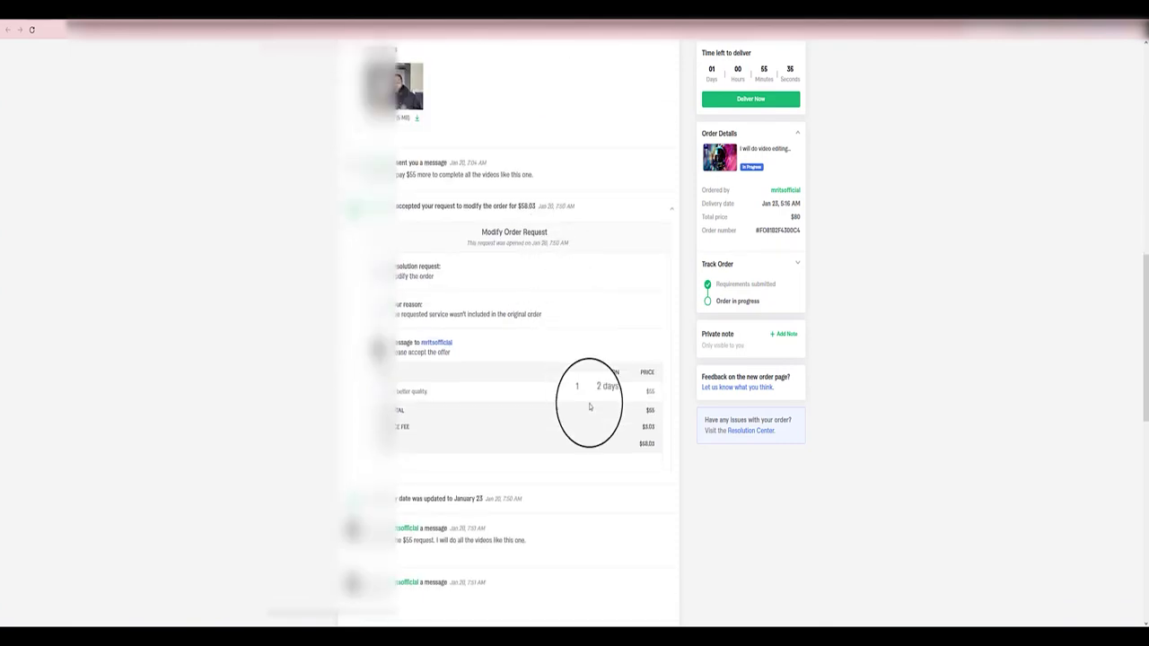
scroll(590, 405, "down", 2)
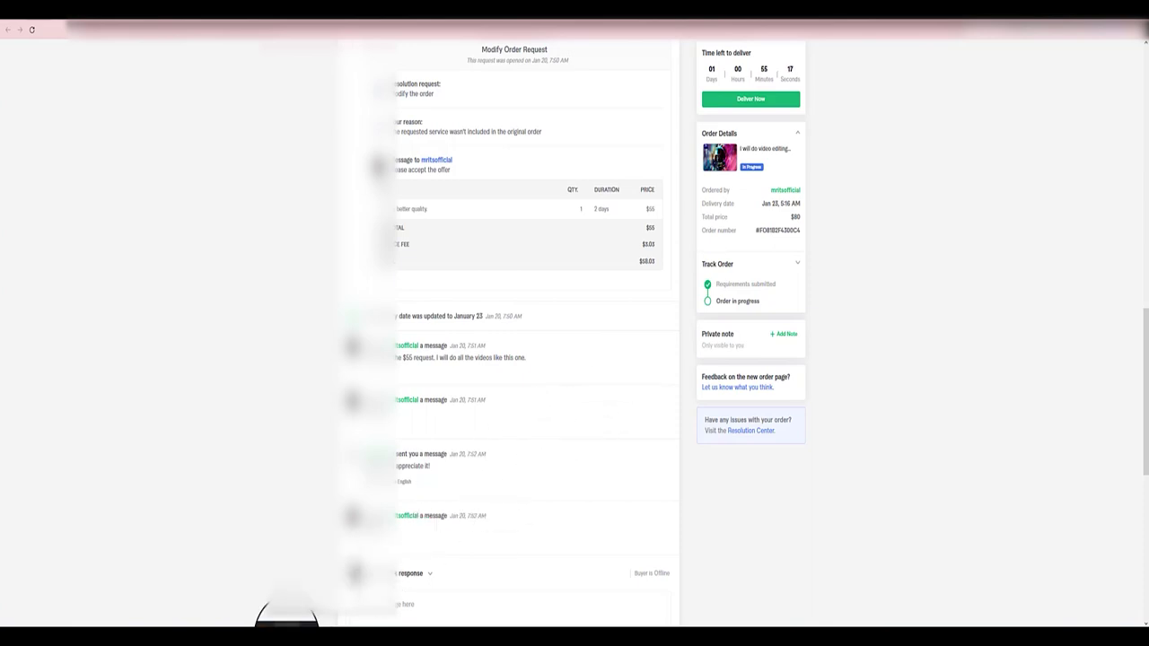
mouse_move(287, 633)
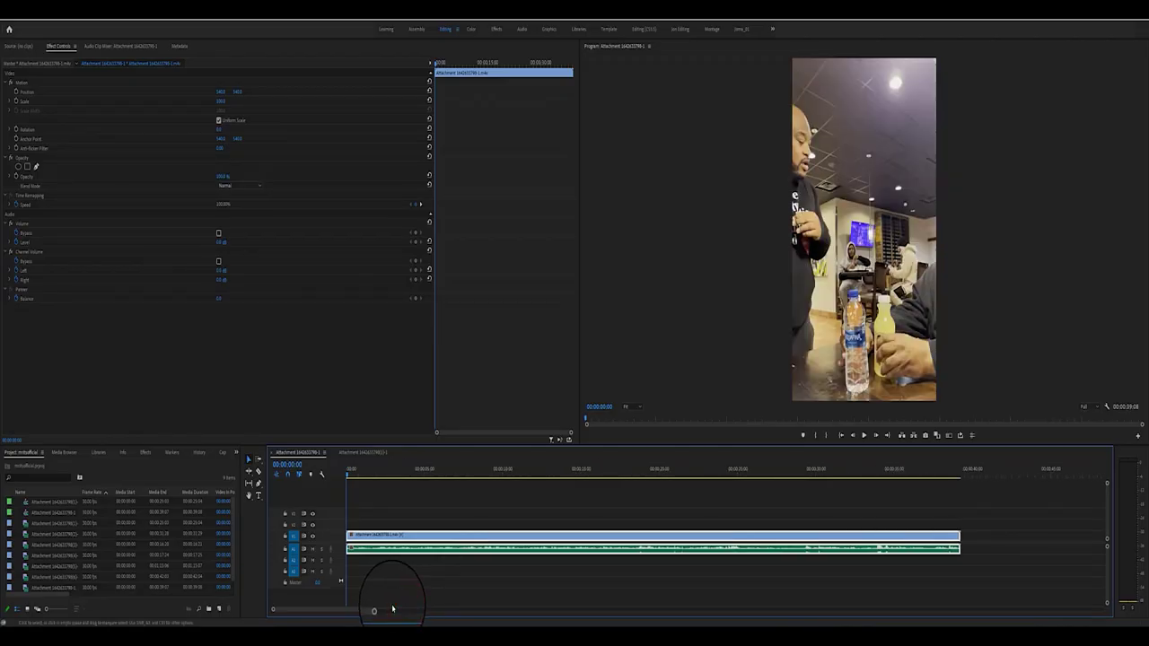
Step: Scrub the timeline and split the restaurant clip at about 13:03
left_click(351, 475)
left_click_drag(351, 475, 553, 489)
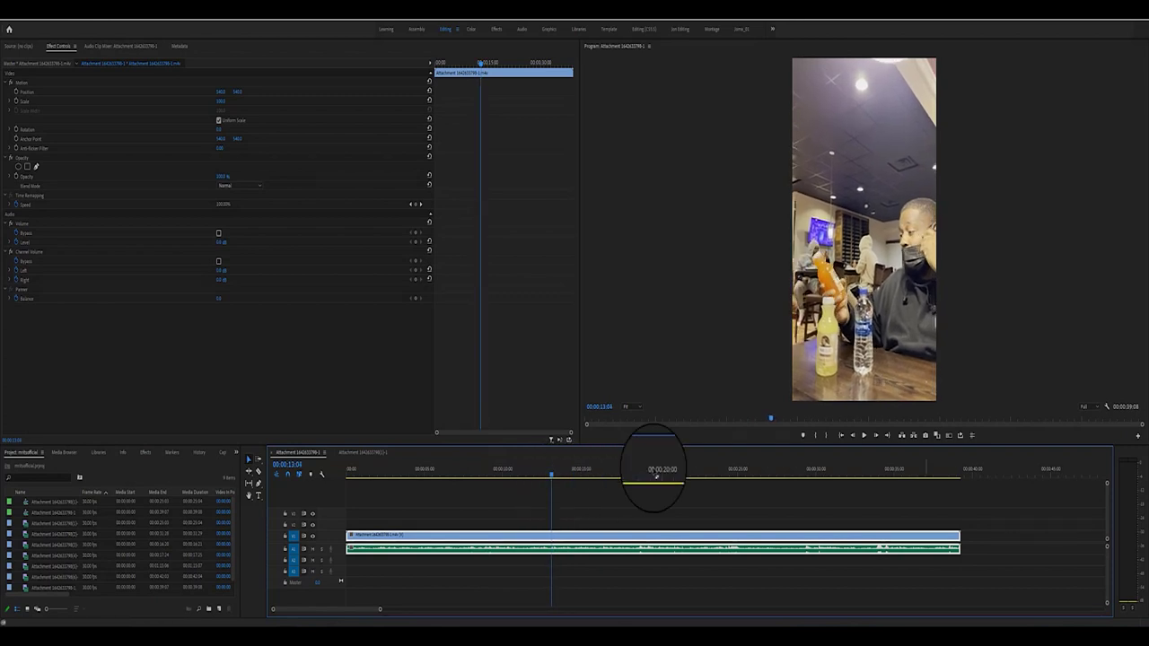
left_click(849, 436)
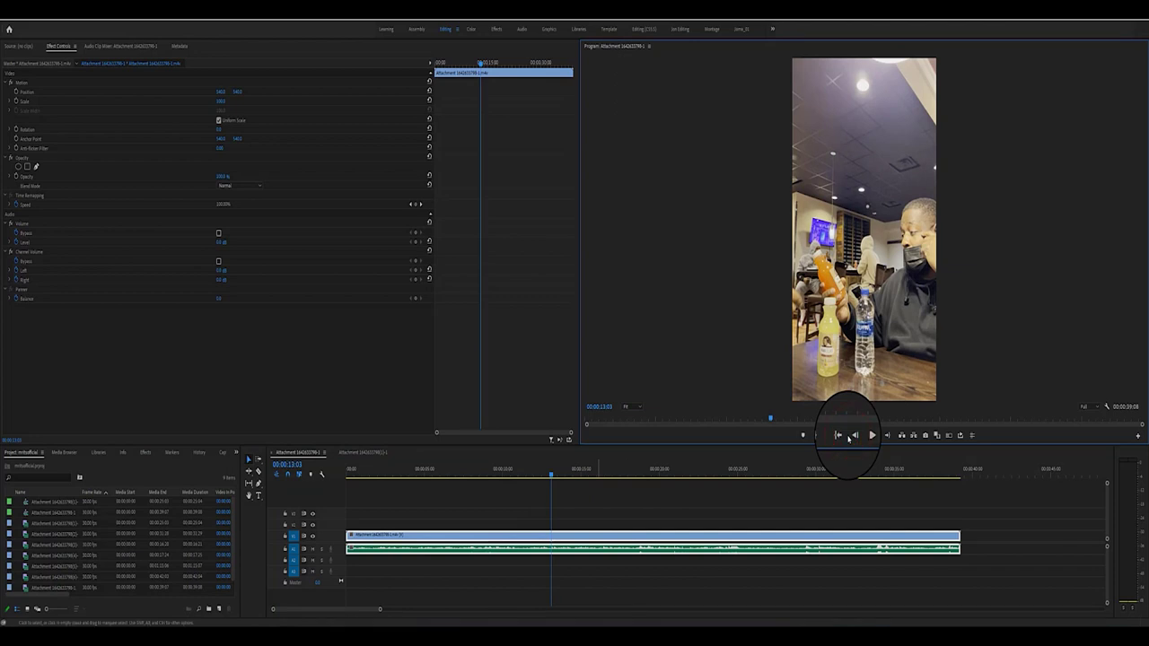
key("ctrl+k")
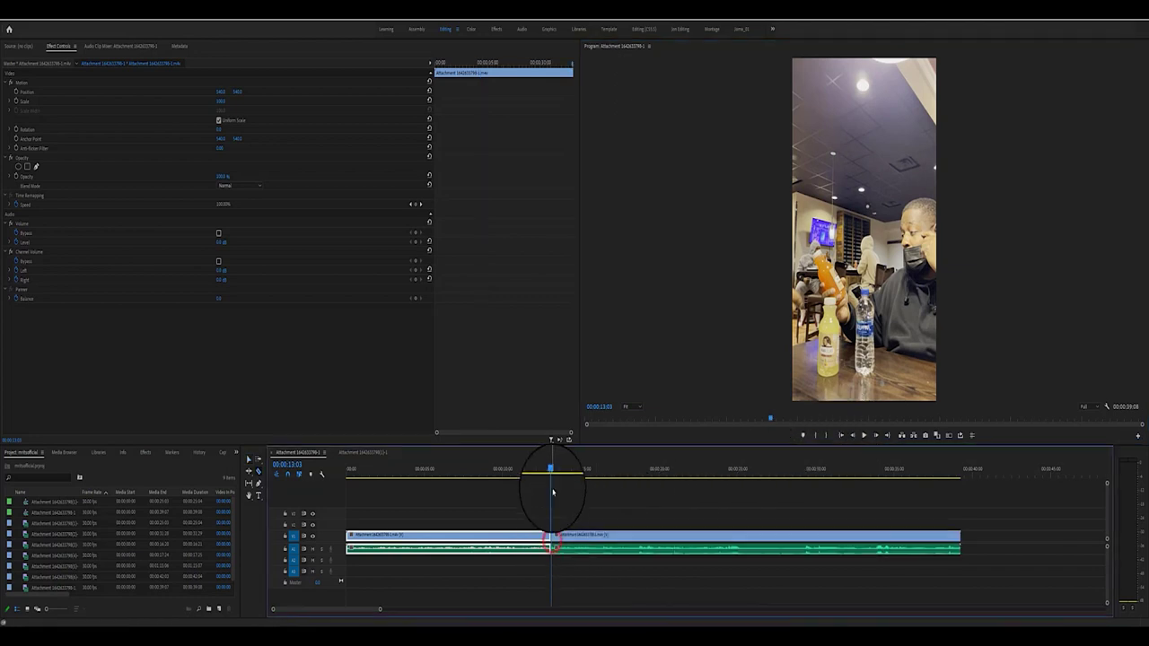
Step: Split the clip again just before the 15-second mark
left_click_drag(551, 473, 566, 482)
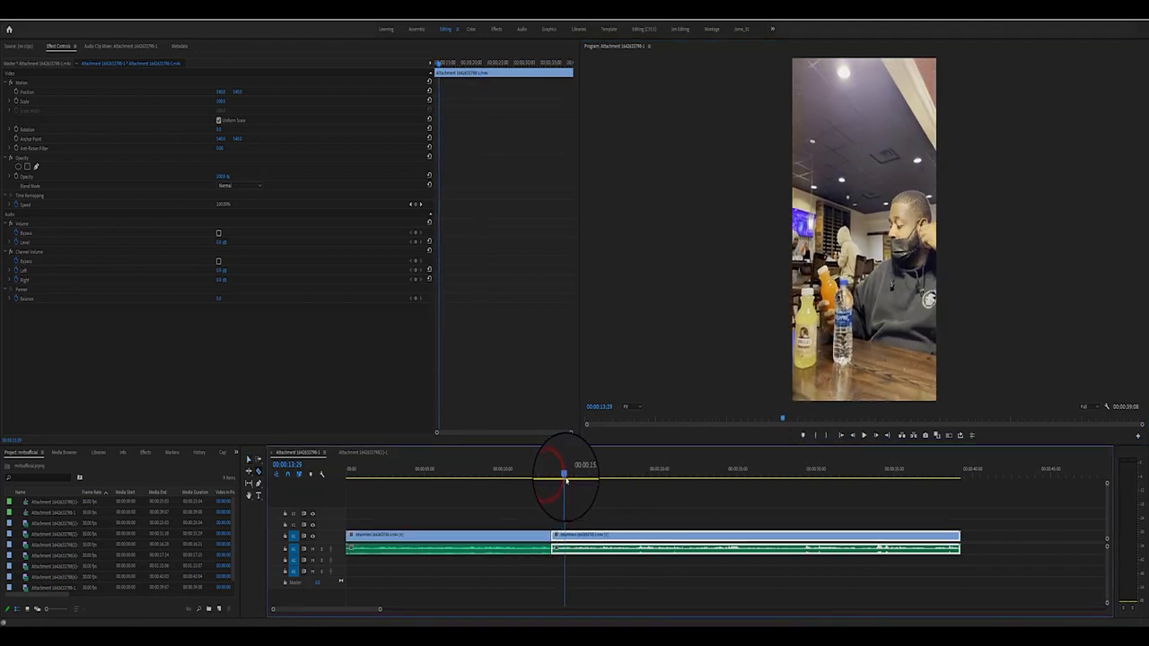
left_click_drag(566, 482, 578, 482)
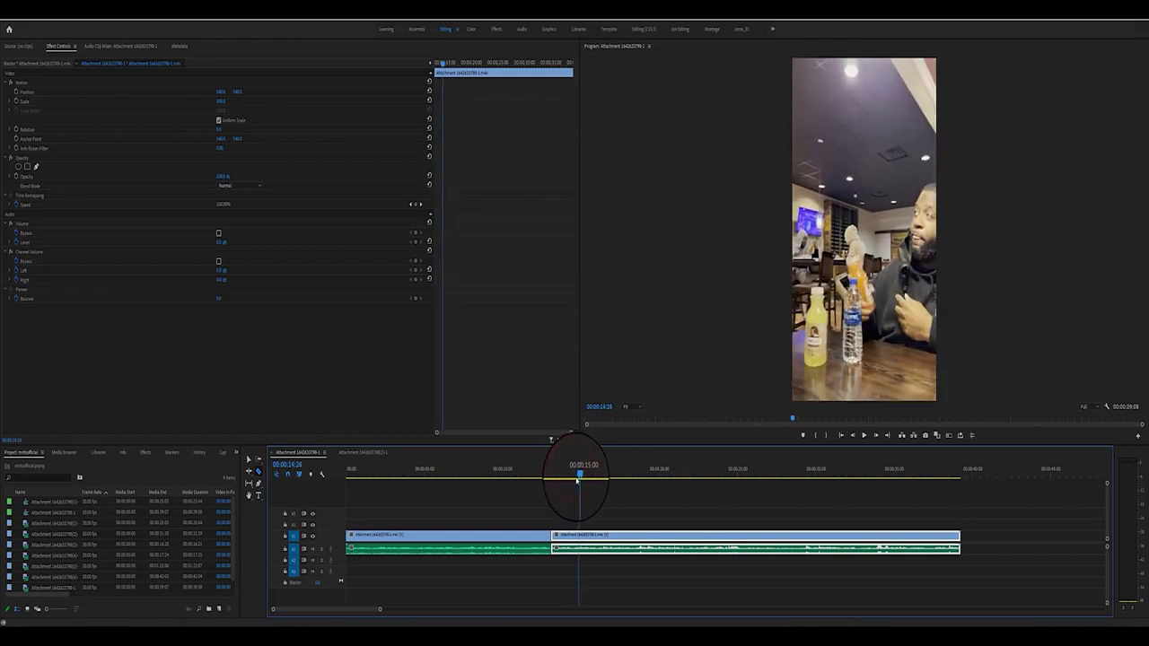
key("ctrl+k")
left_click(564, 543)
Step: Cut the clip at 24:22 and again at about 32 seconds
mouse_move(562, 472)
left_mouse_down()
mouse_move(511, 476)
mouse_move(564, 476)
left_mouse_up()
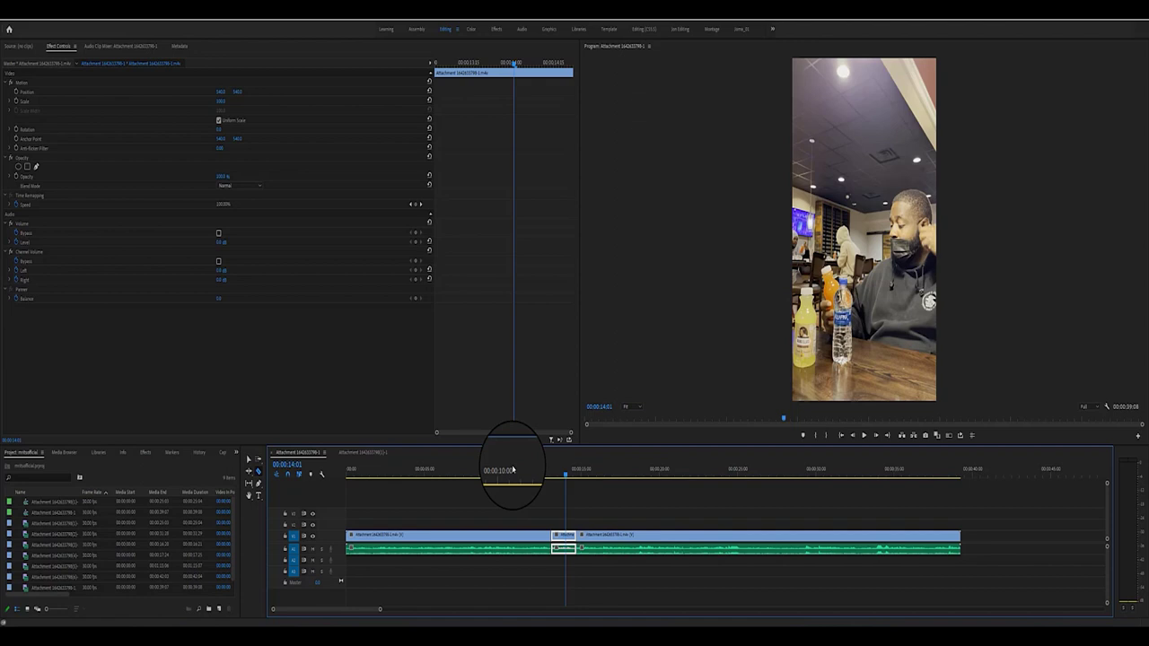
left_click_drag(564, 475, 736, 490)
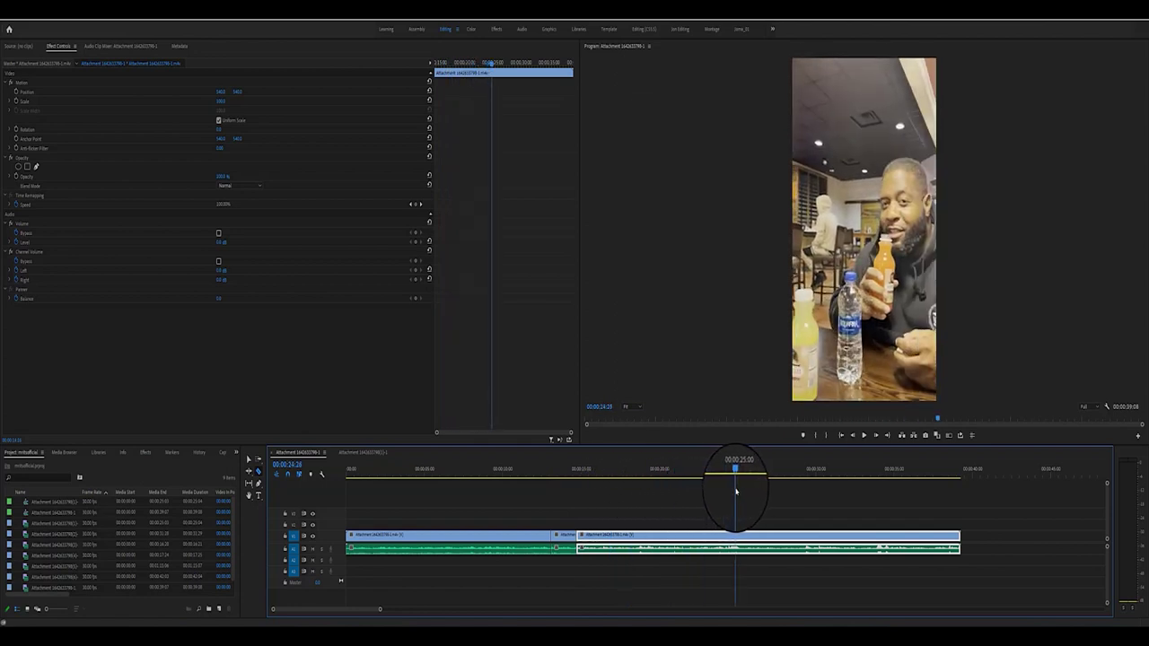
left_click_drag(735, 491, 733, 491)
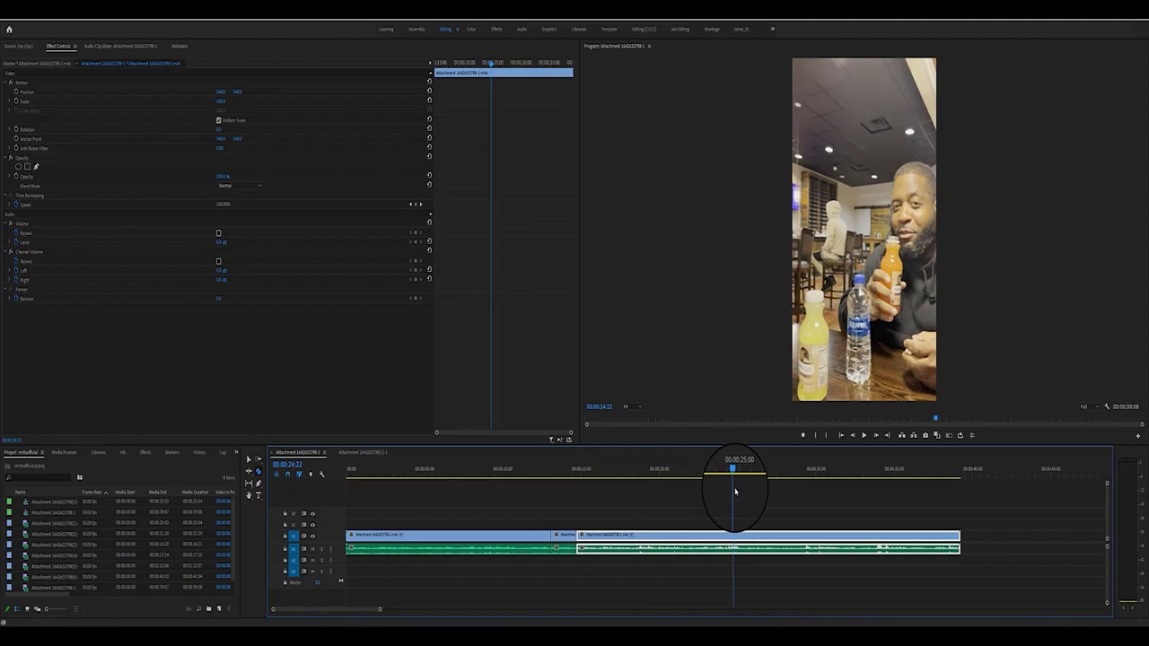
key("c")
left_click(734, 539)
left_click_drag(740, 471, 962, 488)
left_click(860, 536)
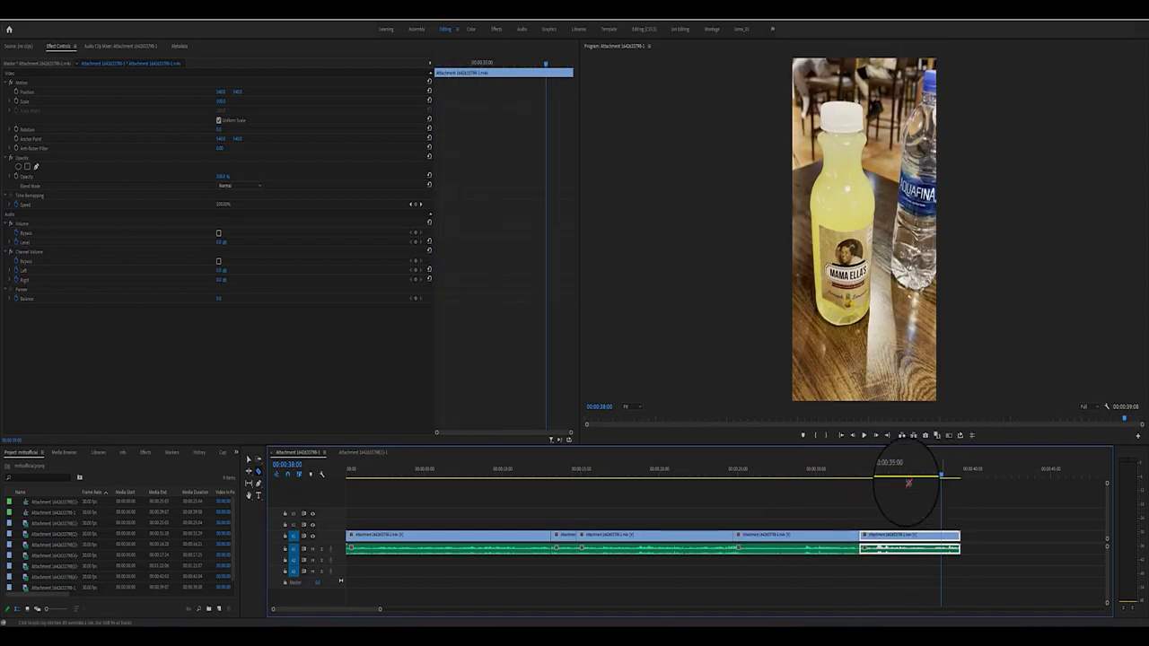
Step: Widen the timeline panel and scrub back to review the short piece near 13 seconds
left_click(558, 474)
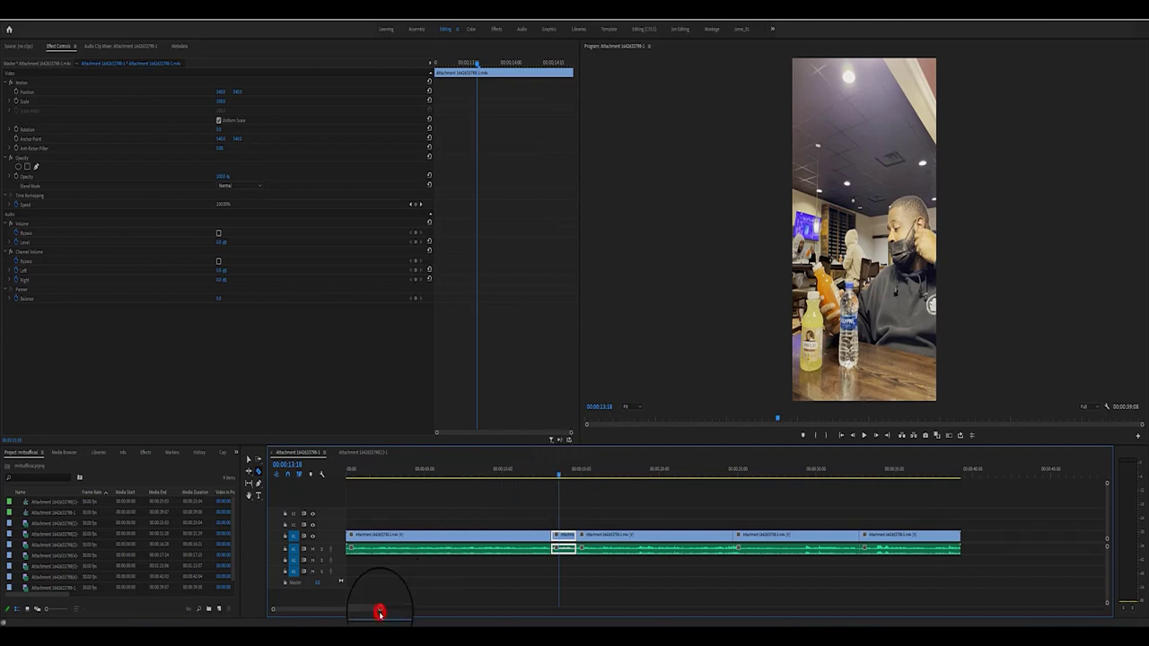
left_click_drag(380, 611, 366, 611)
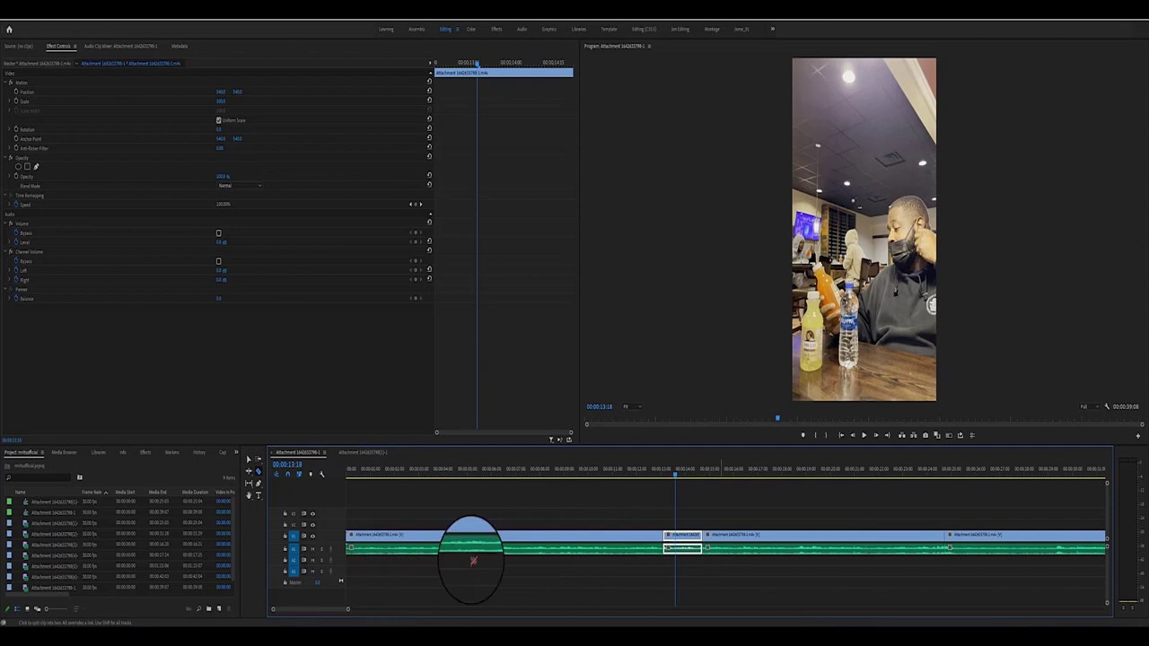
left_click_drag(679, 472, 665, 476)
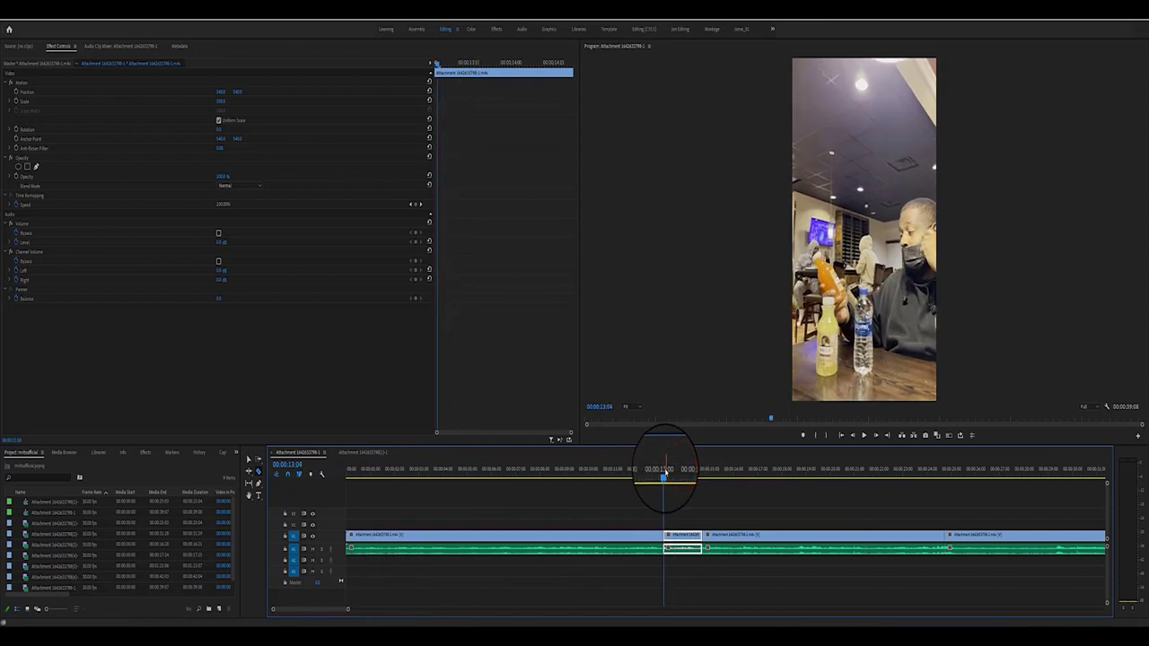
left_click_drag(349, 610, 334, 610)
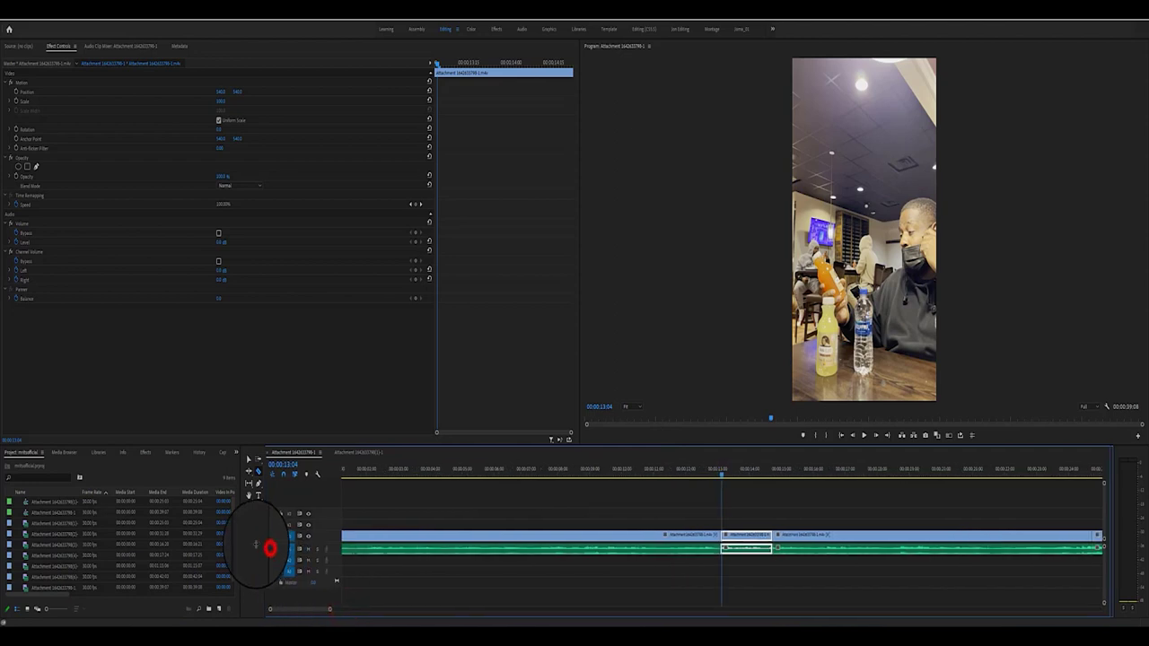
left_click_drag(266, 551, 256, 543)
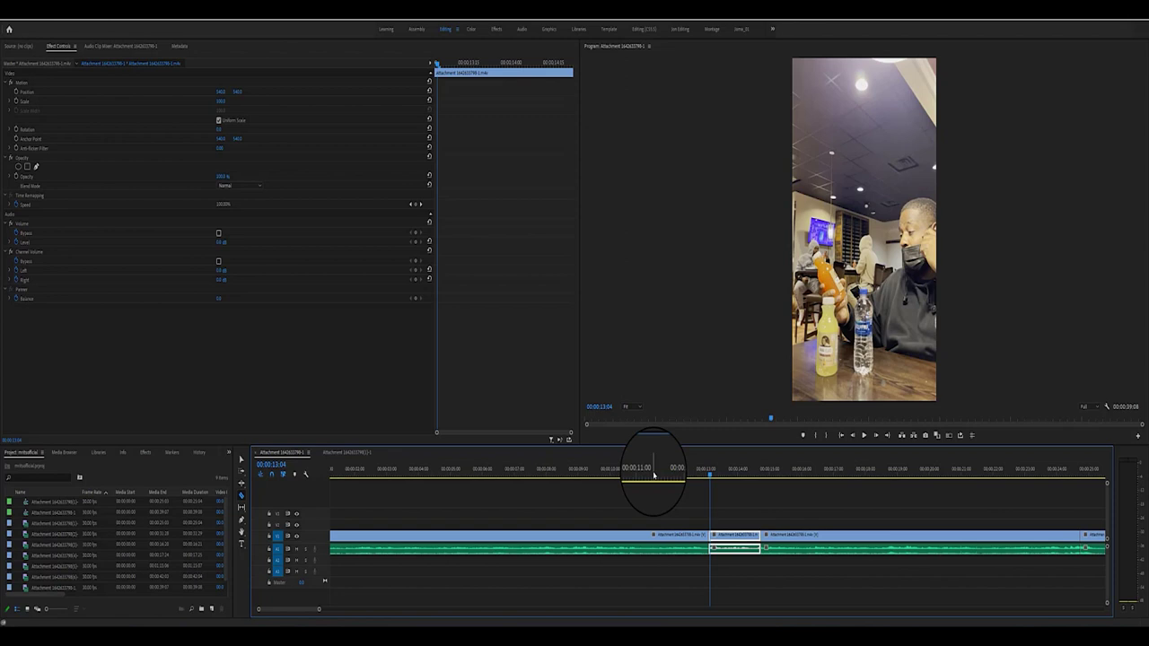
mouse_move(302, 610)
left_mouse_down()
mouse_move(452, 597)
mouse_move(441, 584)
left_mouse_up()
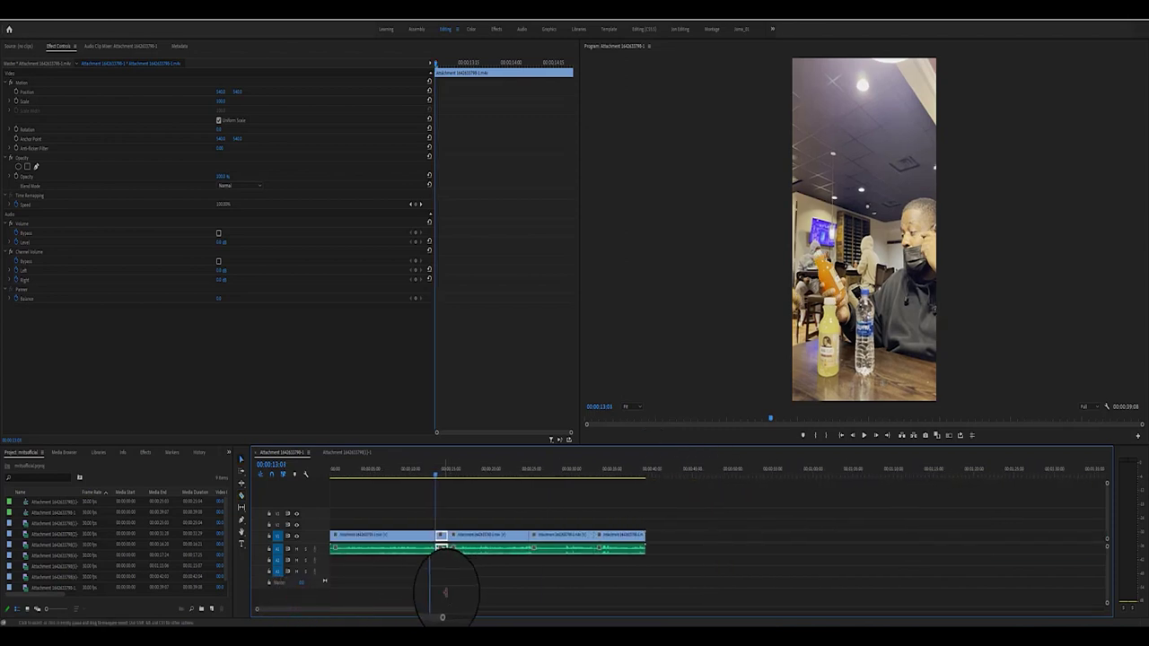
left_click(574, 476)
left_click_drag(575, 476, 583, 476)
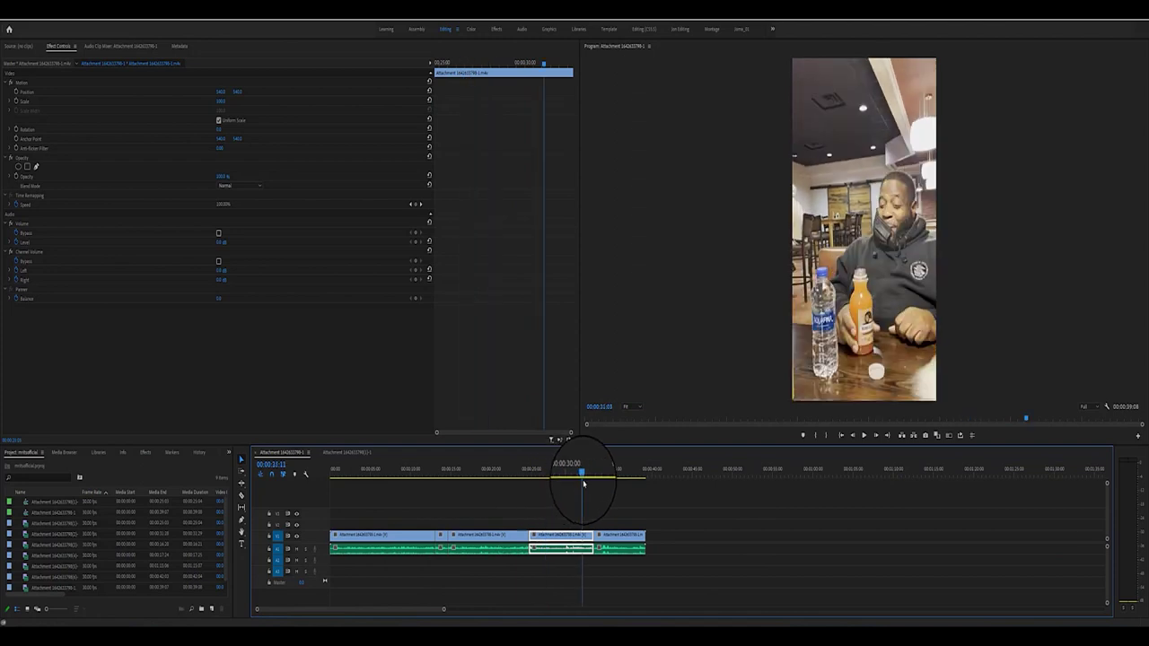
left_click(438, 470)
left_click_drag(441, 609, 333, 609)
left_click(228, 453)
Step: Search effects for 'blur' and drop Gaussian Blur onto the short clip after 13 seconds
left_click(239, 503)
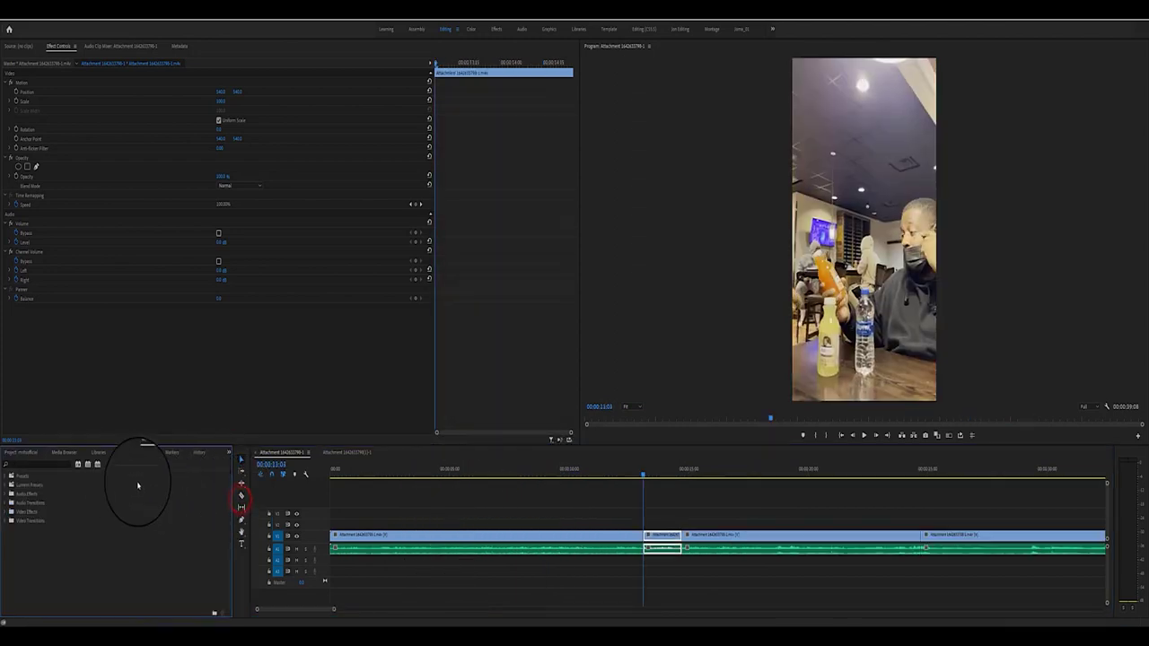
left_click(69, 467)
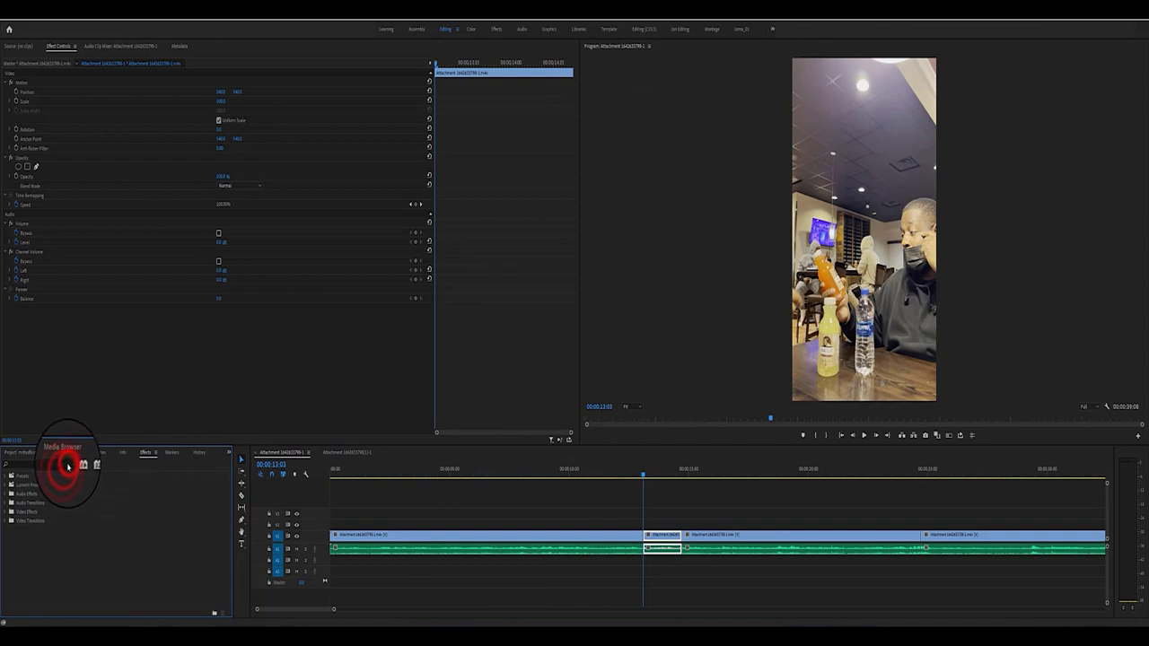
type("blur")
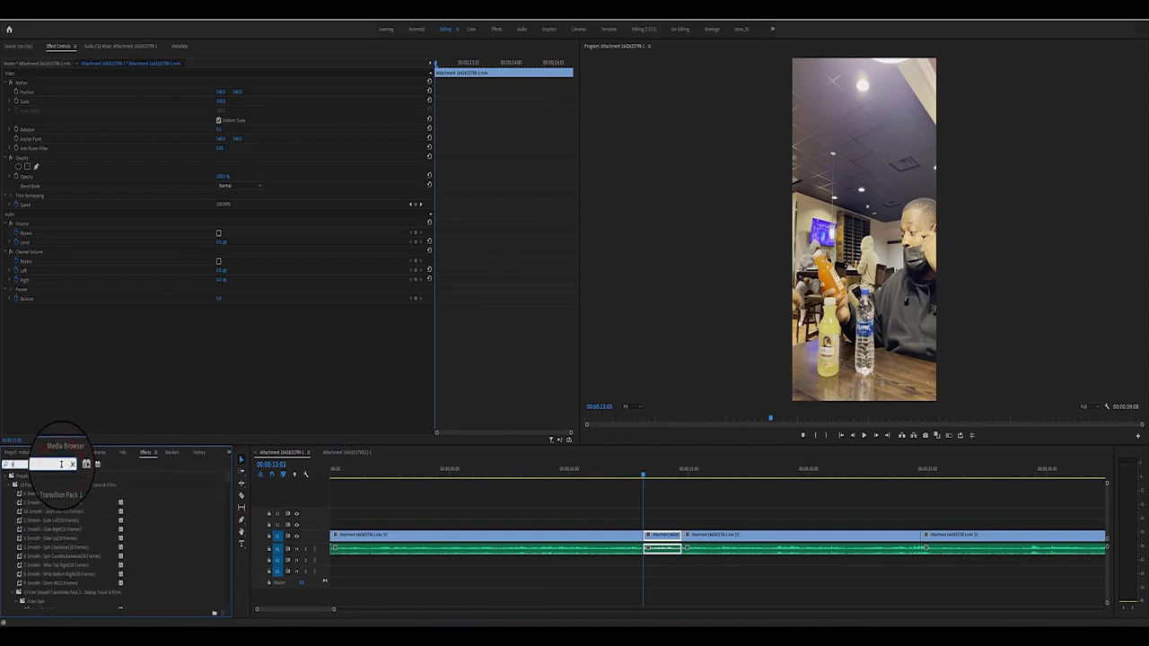
scroll(99, 539, "down", 1)
scroll(99, 540, "down", 1)
scroll(100, 539, "down", 1)
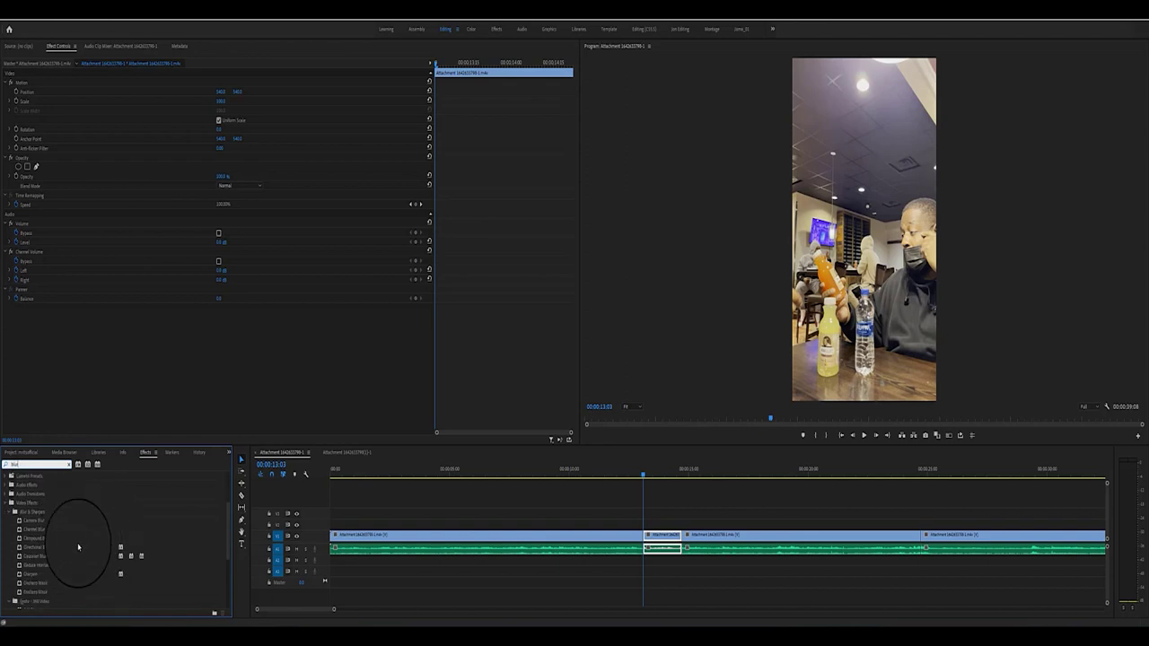
mouse_move(36, 556)
left_mouse_down()
mouse_move(628, 520)
mouse_move(654, 540)
left_mouse_up()
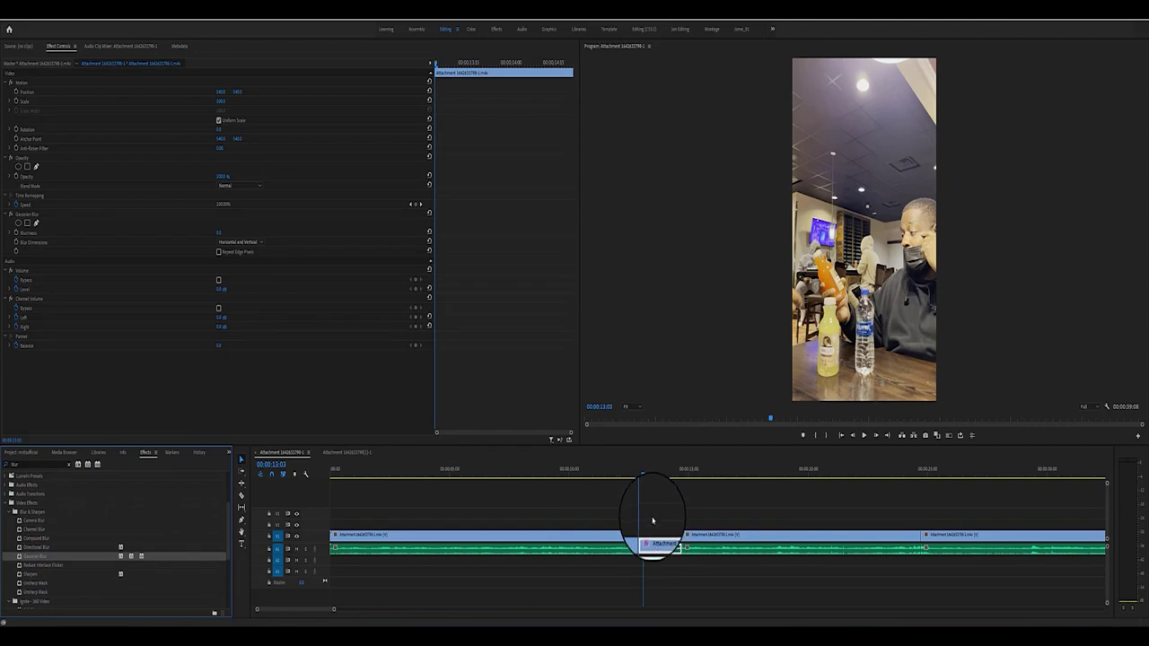
mouse_move(646, 475)
left_mouse_down()
mouse_move(671, 487)
mouse_move(644, 496)
mouse_move(664, 495)
left_mouse_up()
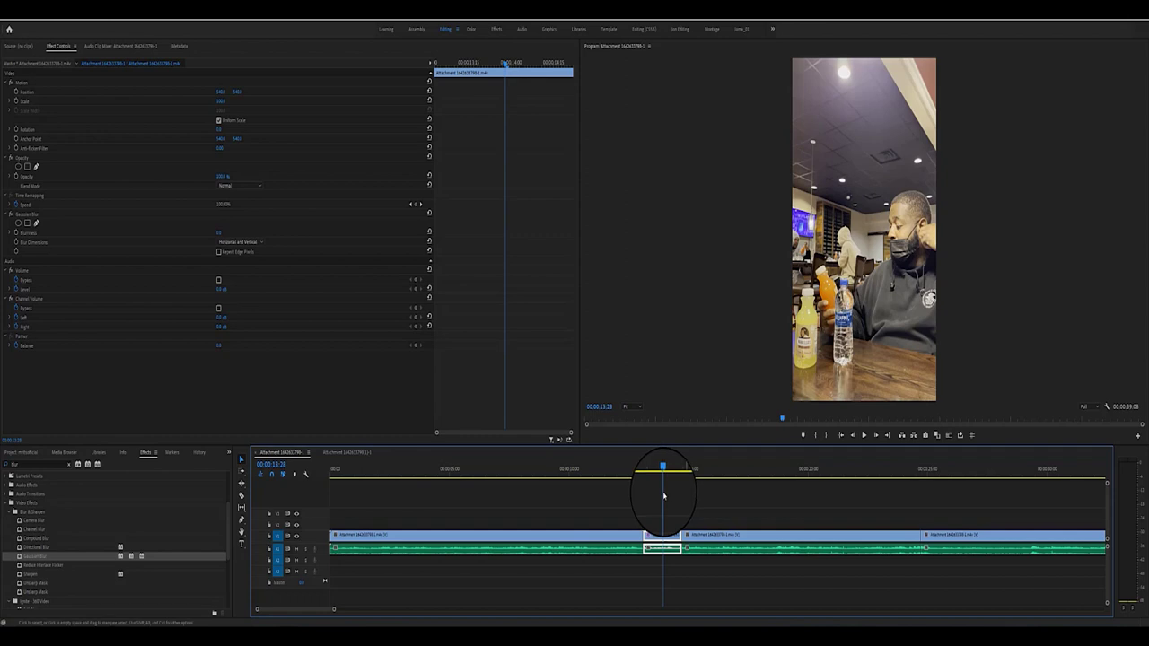
left_click_drag(333, 609, 311, 610)
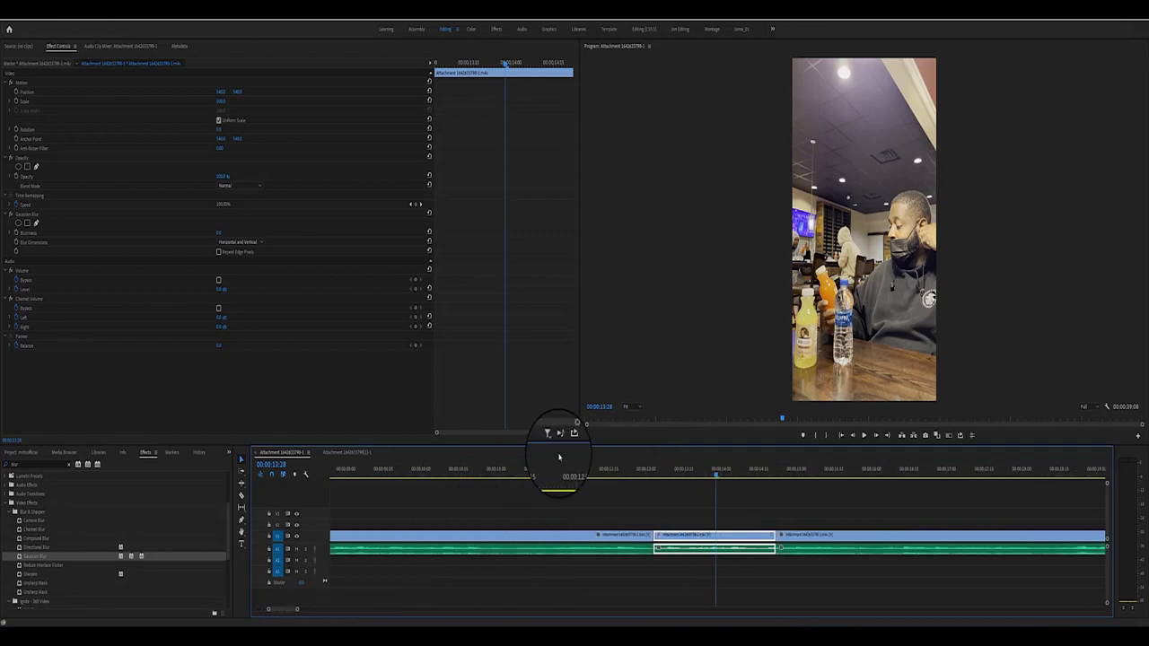
Step: Zoom the Program Monitor to 400%, pan around the hoodie, then settle on 200%
left_click(629, 406)
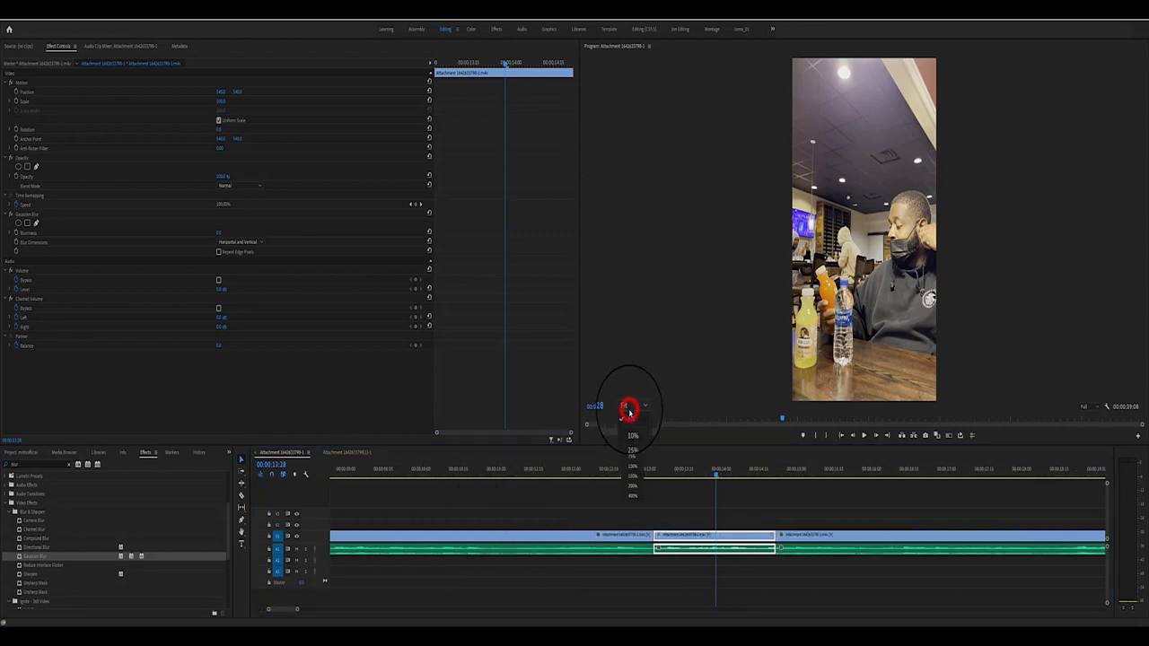
left_click(632, 496)
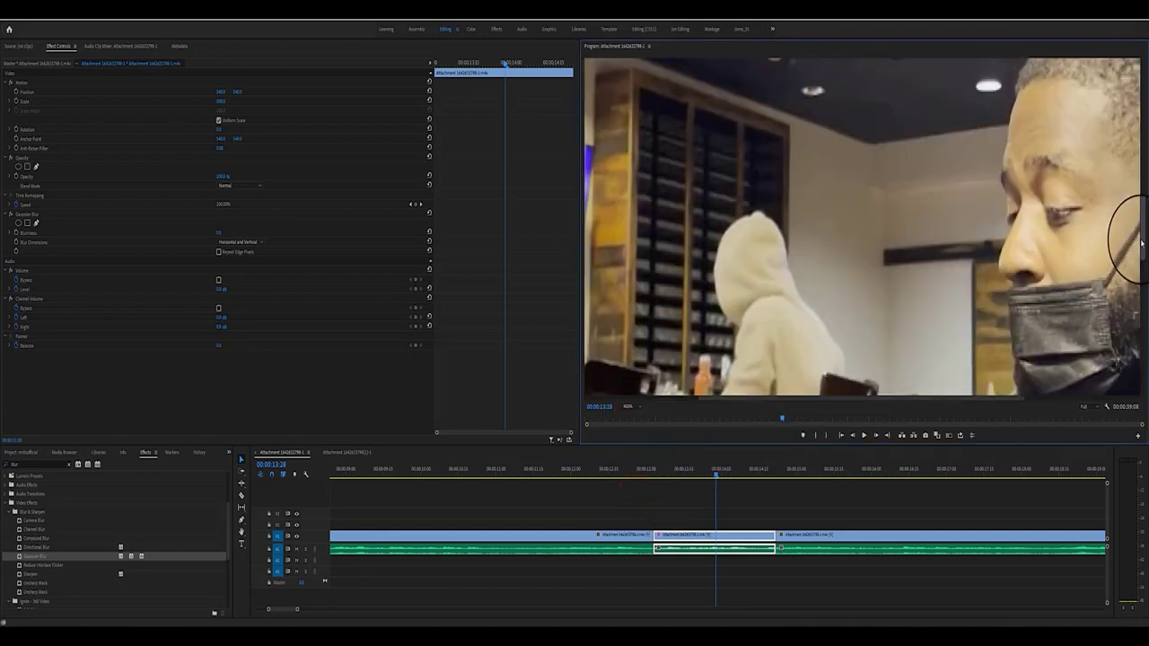
left_click_drag(1138, 239, 1129, 350)
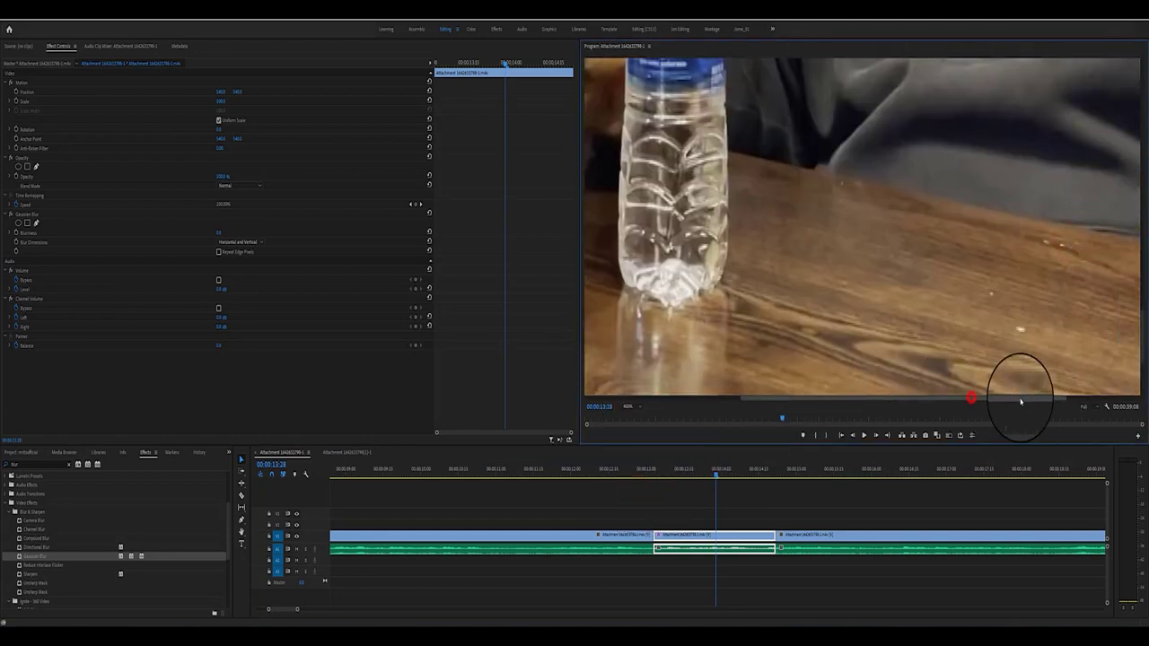
left_click_drag(1012, 395, 1108, 409)
mouse_move(1142, 348)
left_mouse_down()
mouse_move(1146, 268)
mouse_move(1142, 306)
left_mouse_up()
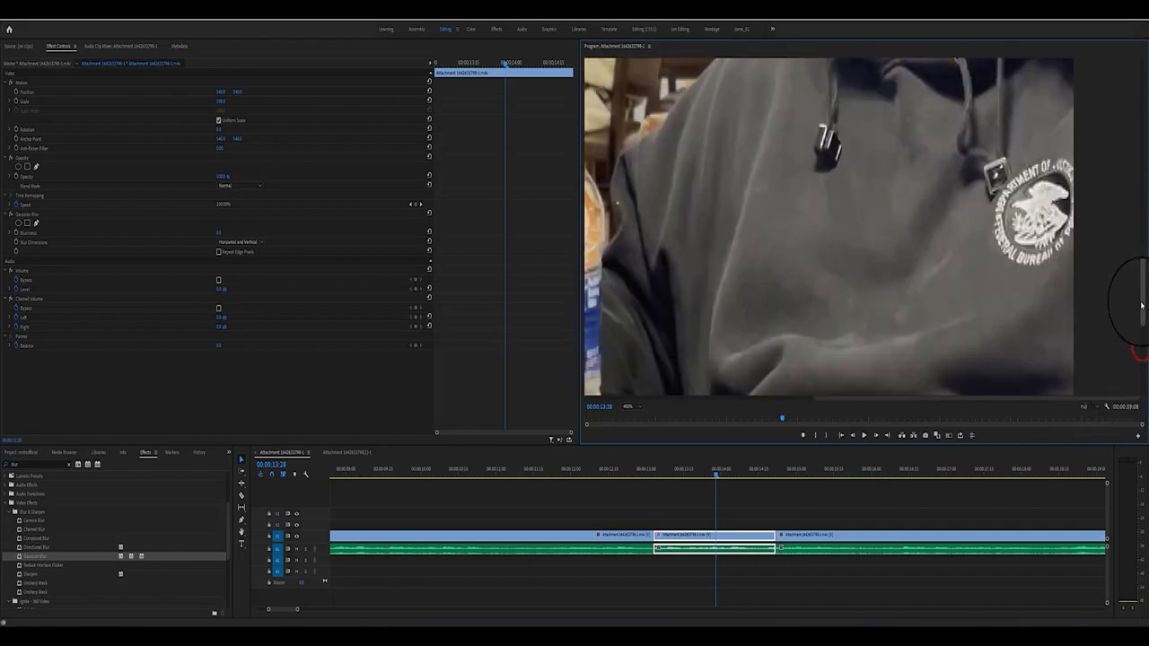
left_click(638, 406)
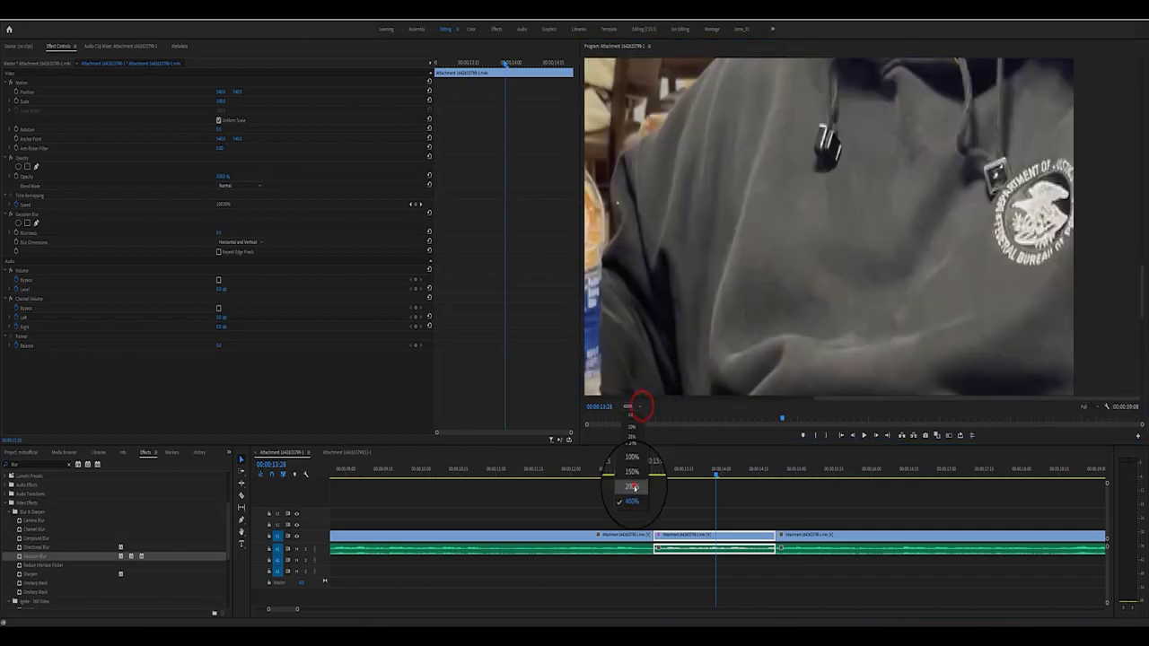
left_click(635, 487)
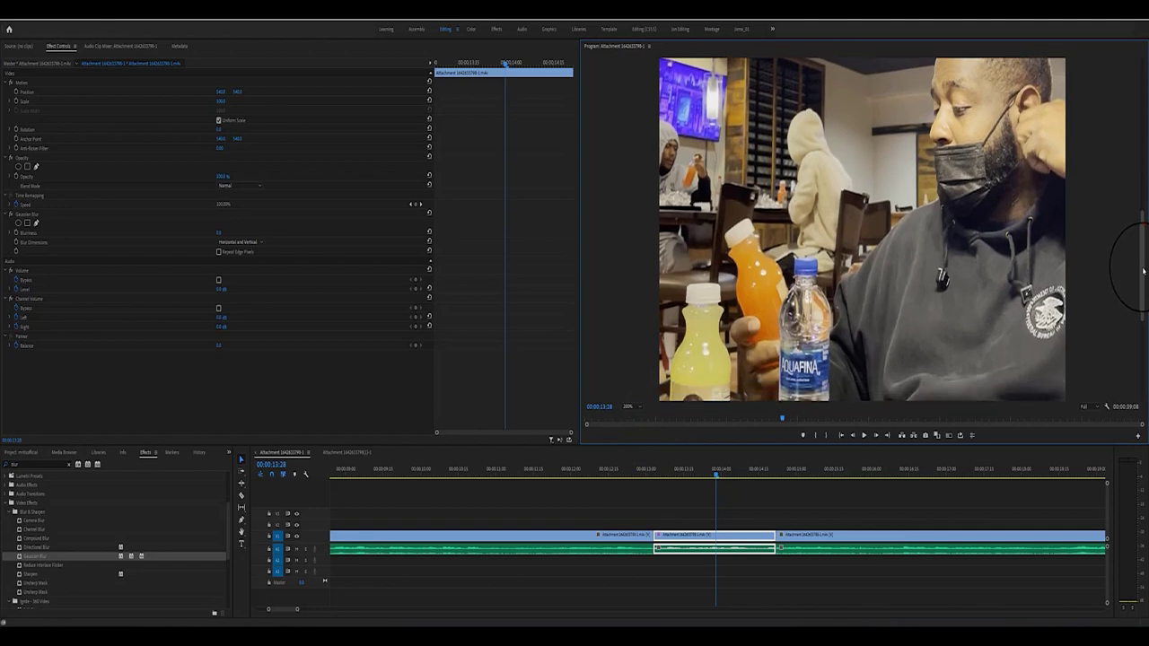
left_click_drag(1138, 227, 1143, 290)
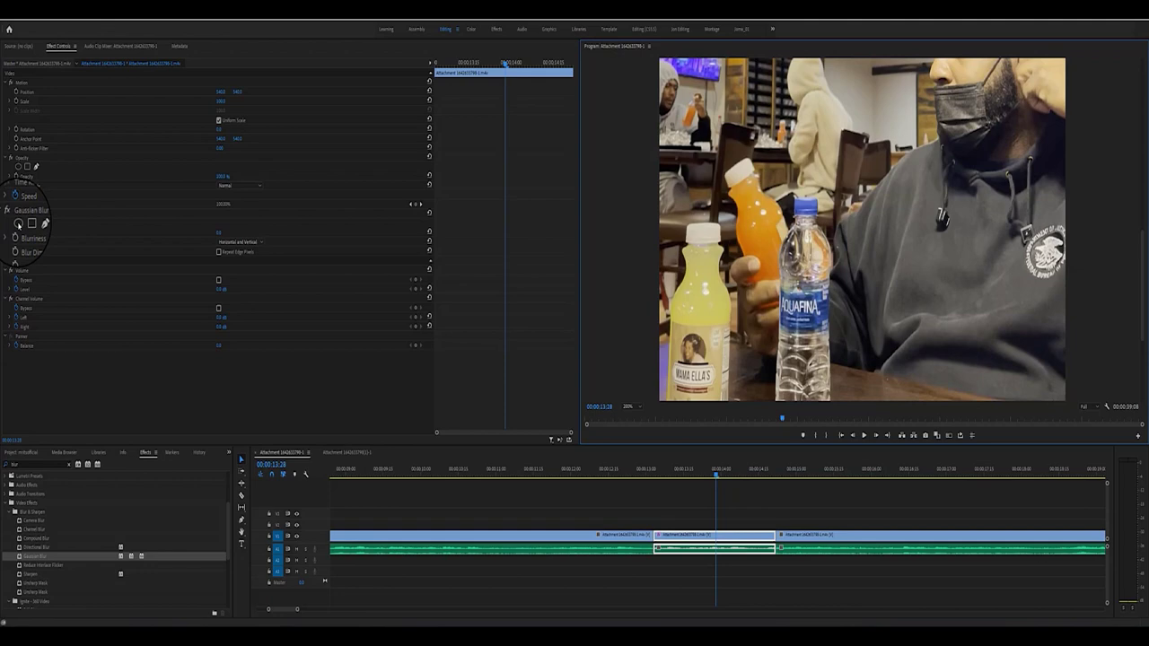
Step: Add an ellipse mask to the Gaussian Blur and place it over the hoodie emblem
left_click(18, 222)
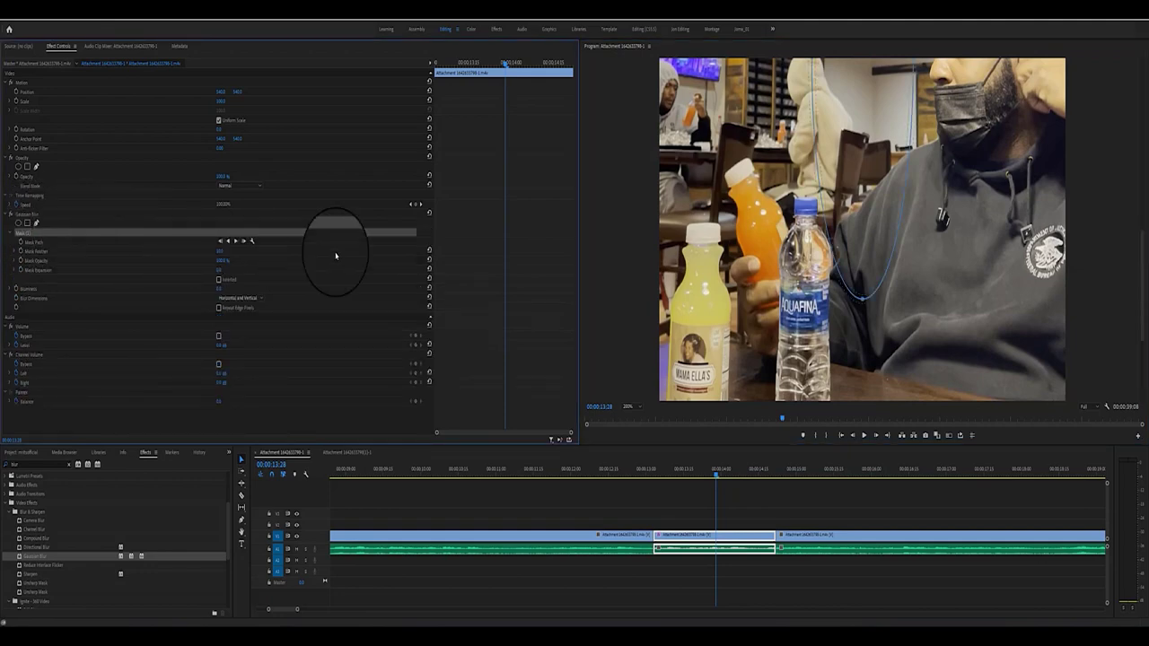
mouse_move(871, 257)
left_mouse_down()
mouse_move(876, 334)
mouse_move(1063, 242)
left_mouse_up()
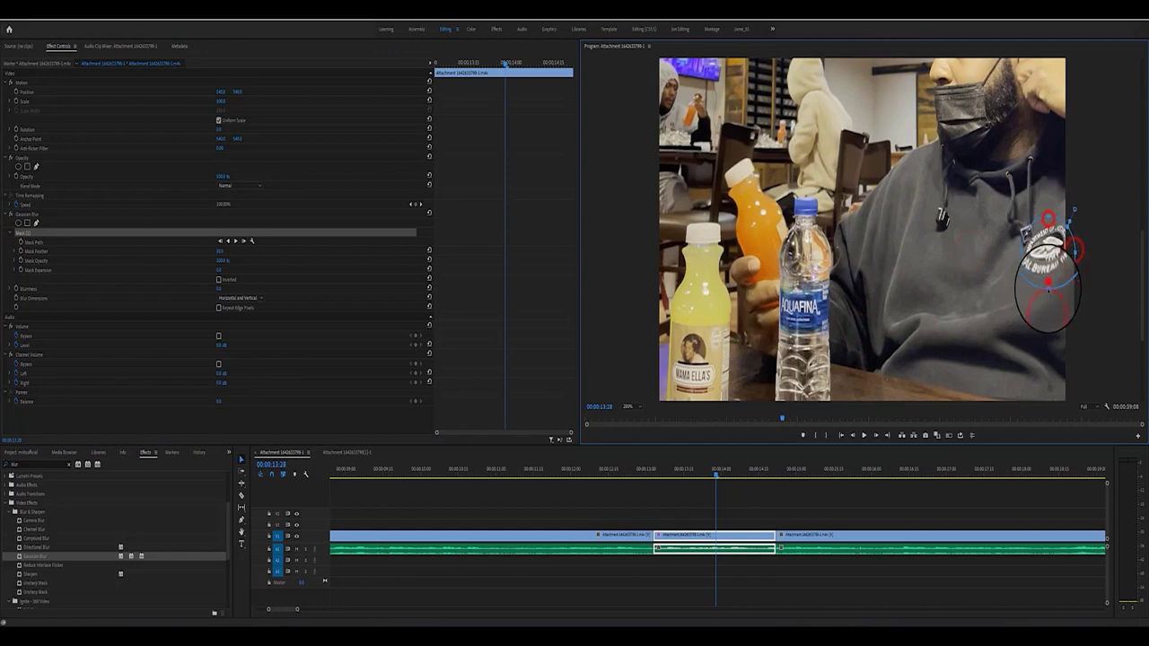
left_click_drag(1071, 256, 1067, 248)
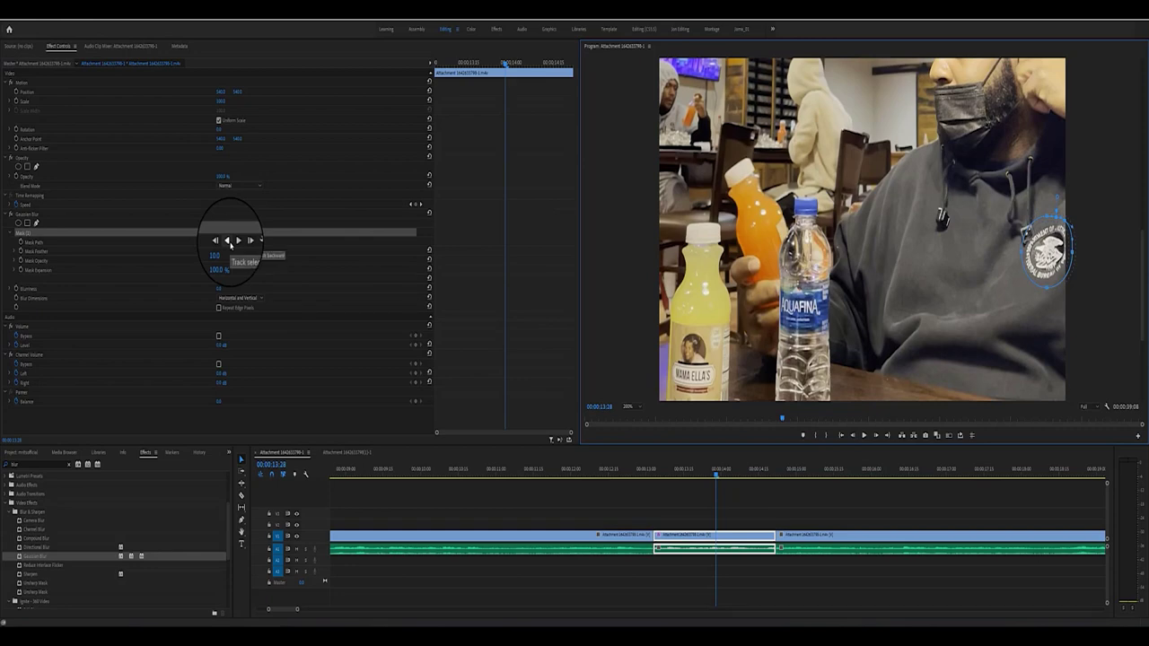
Step: Track the mask backward through earlier frames and scrub to check it
left_click(231, 242)
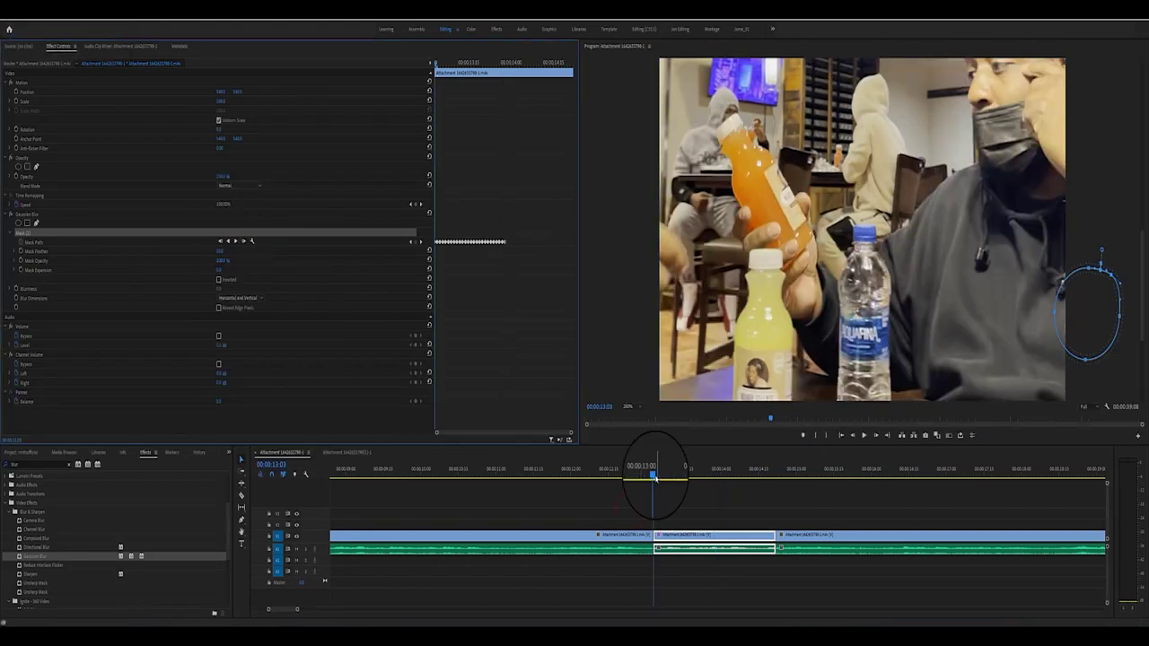
mouse_move(657, 477)
left_mouse_down()
mouse_move(726, 482)
mouse_move(661, 504)
mouse_move(706, 489)
left_mouse_up()
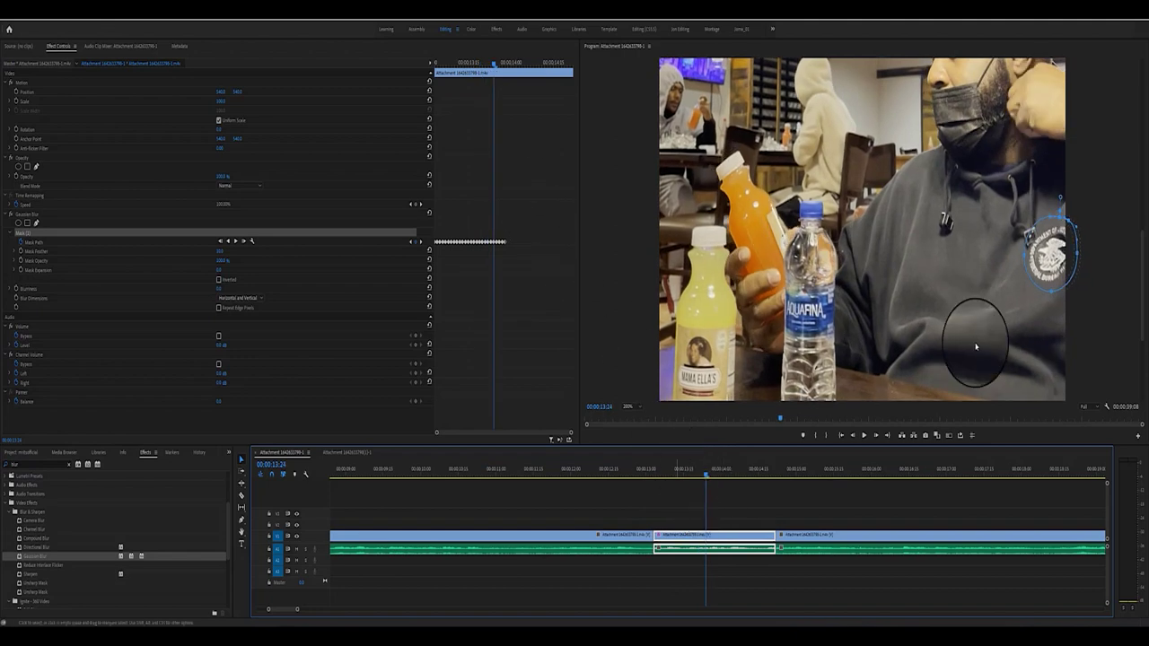
left_click_drag(704, 475, 716, 475)
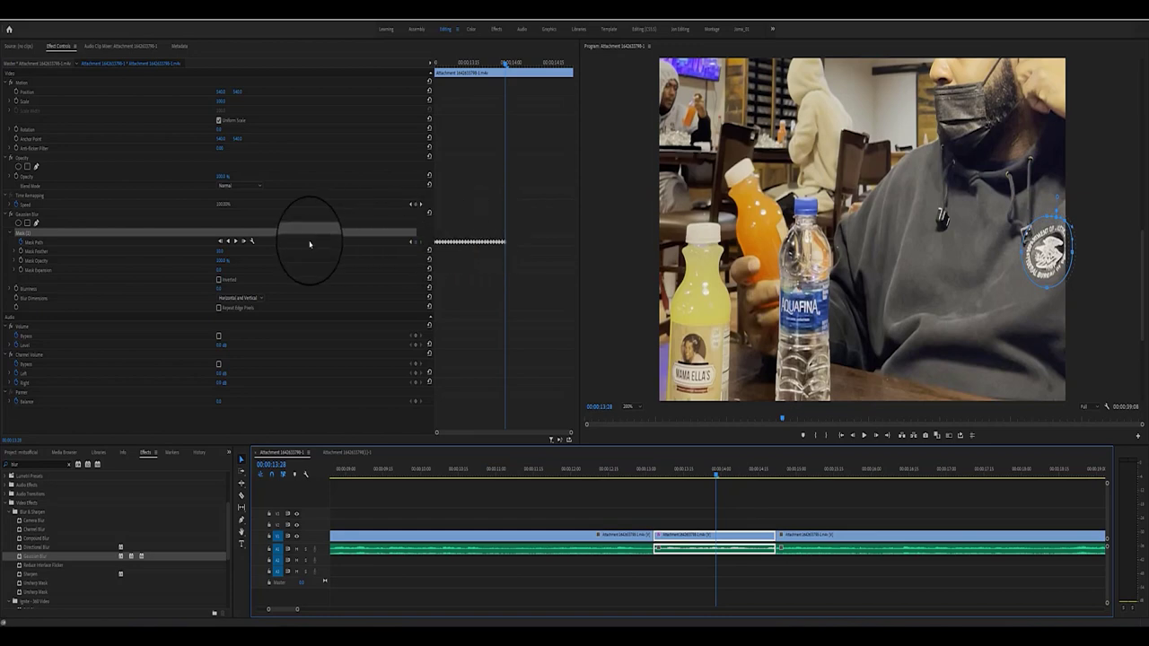
Step: Track the emblem mask forward, then scrub the clip with Mask (1) selected to check it
left_click(236, 241)
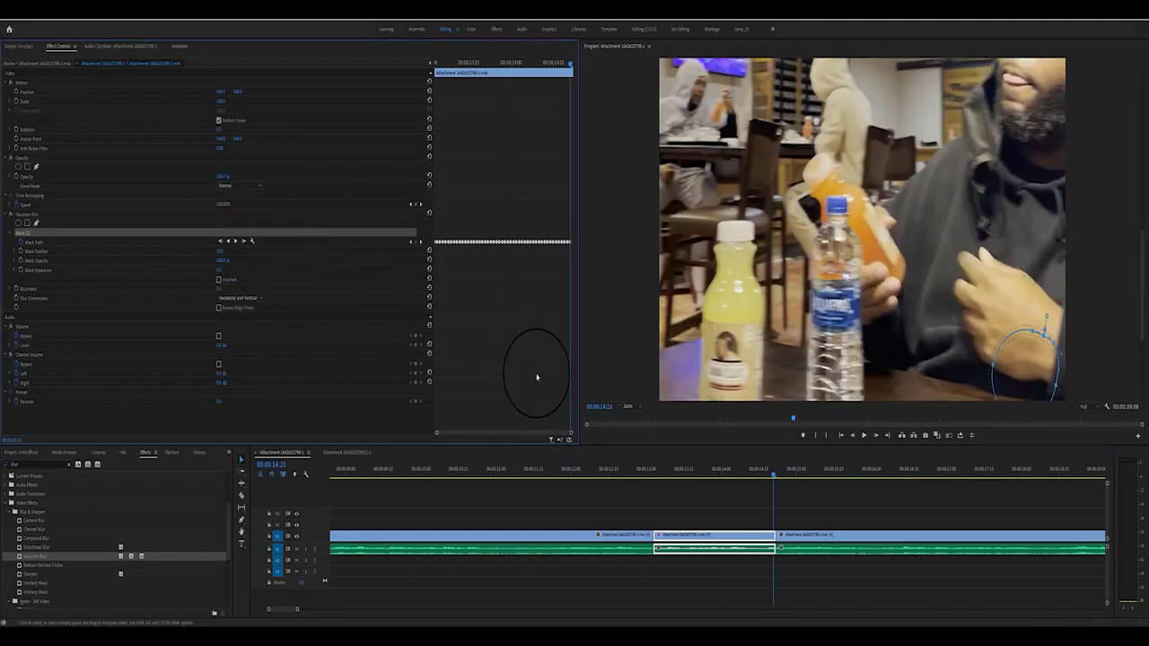
mouse_move(768, 474)
left_mouse_down()
mouse_move(715, 480)
mouse_move(764, 496)
mouse_move(730, 493)
mouse_move(726, 476)
left_mouse_up()
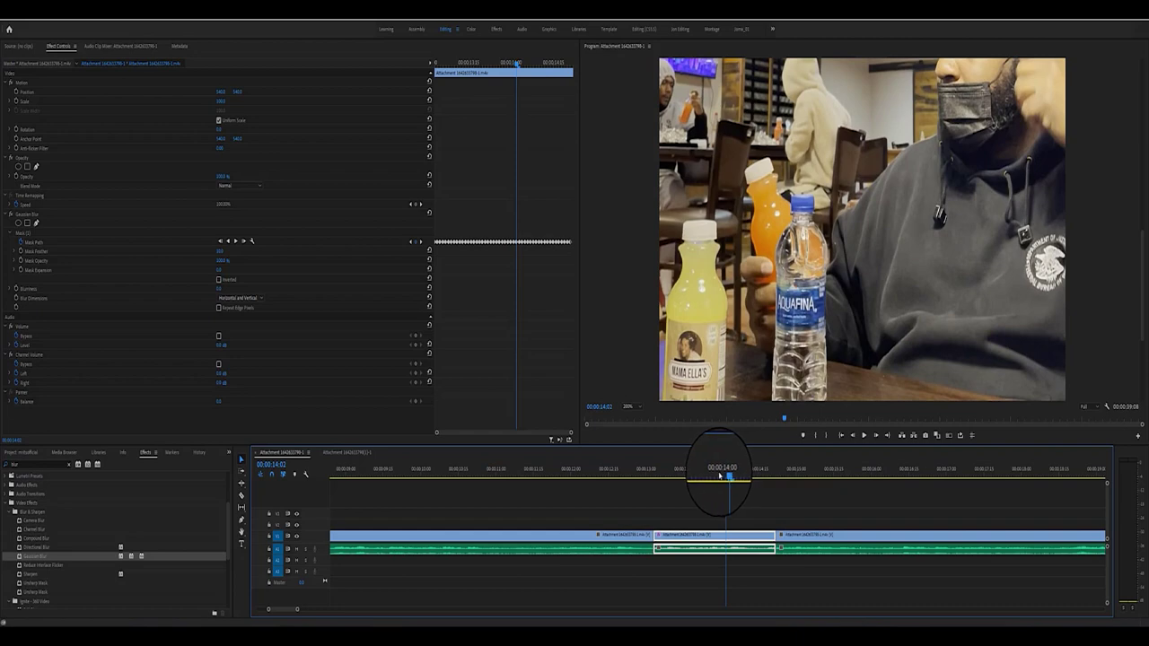
mouse_move(713, 470)
left_mouse_down()
mouse_move(795, 482)
mouse_move(749, 474)
left_mouse_up()
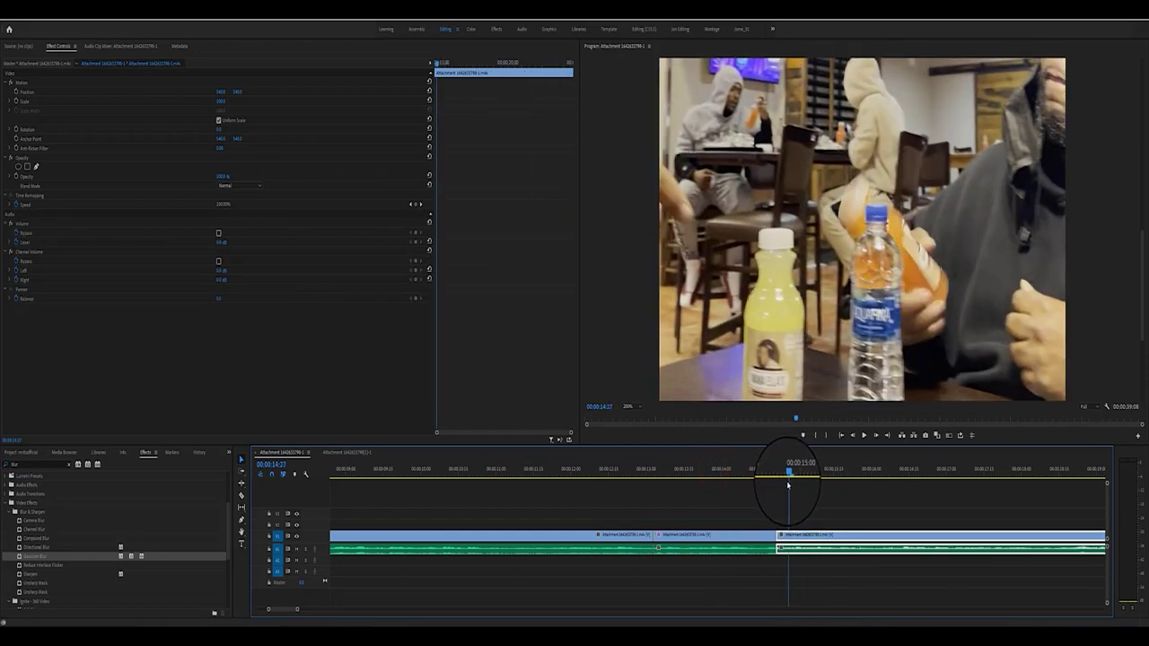
left_click(53, 235)
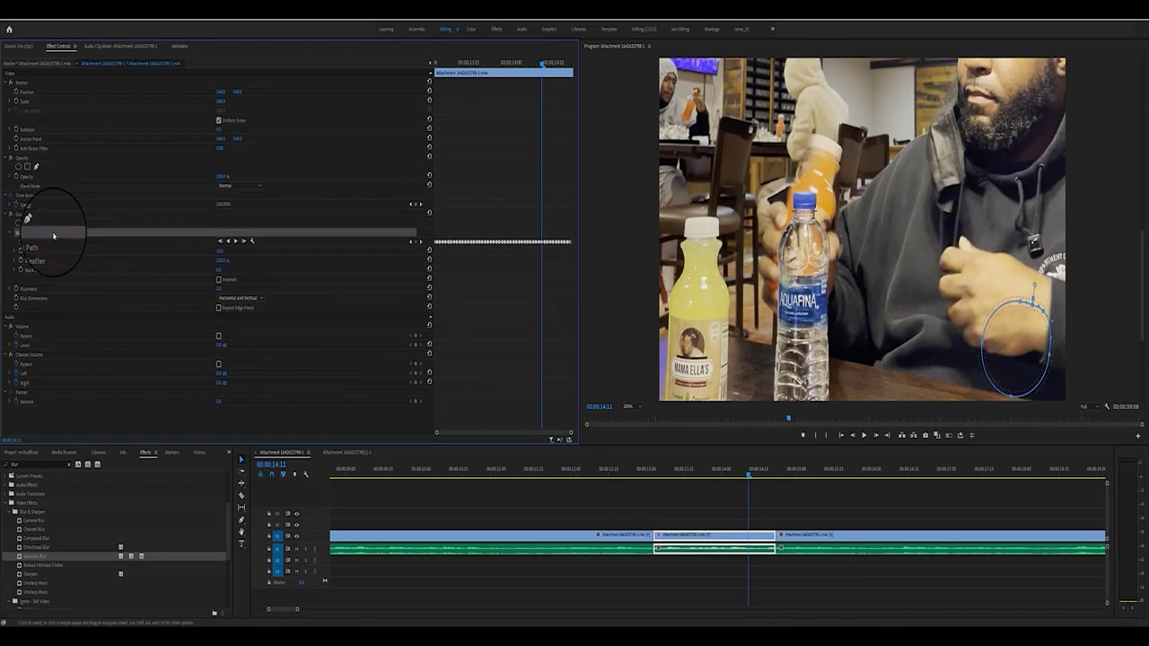
left_click_drag(297, 609, 294, 610)
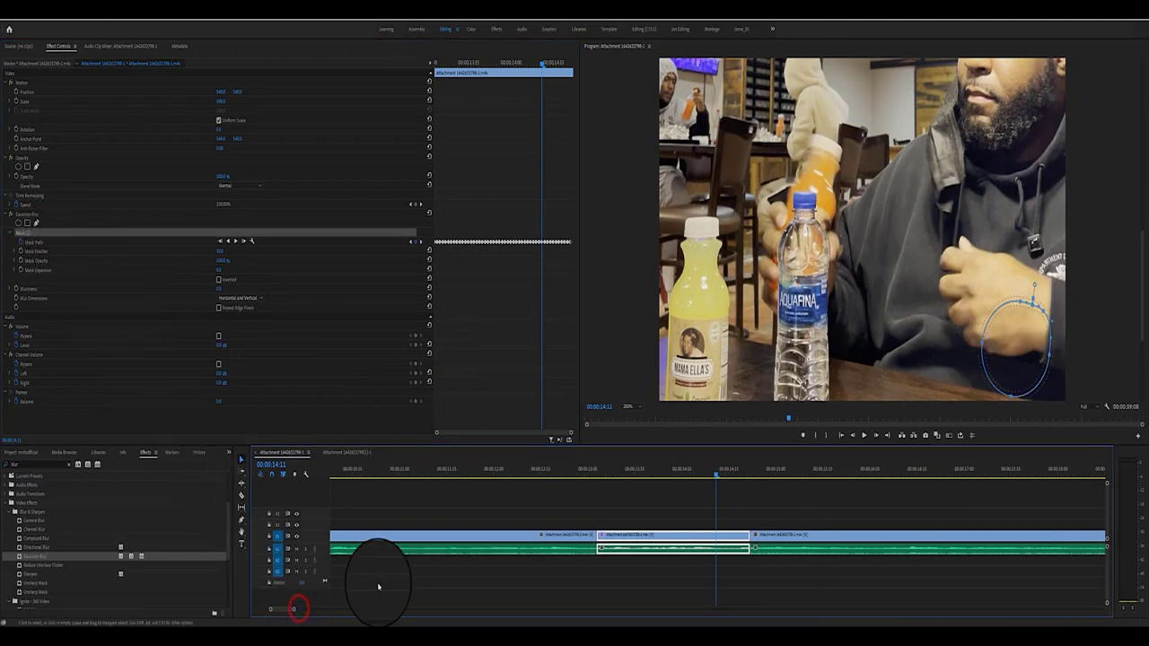
left_click_drag(718, 473, 678, 490)
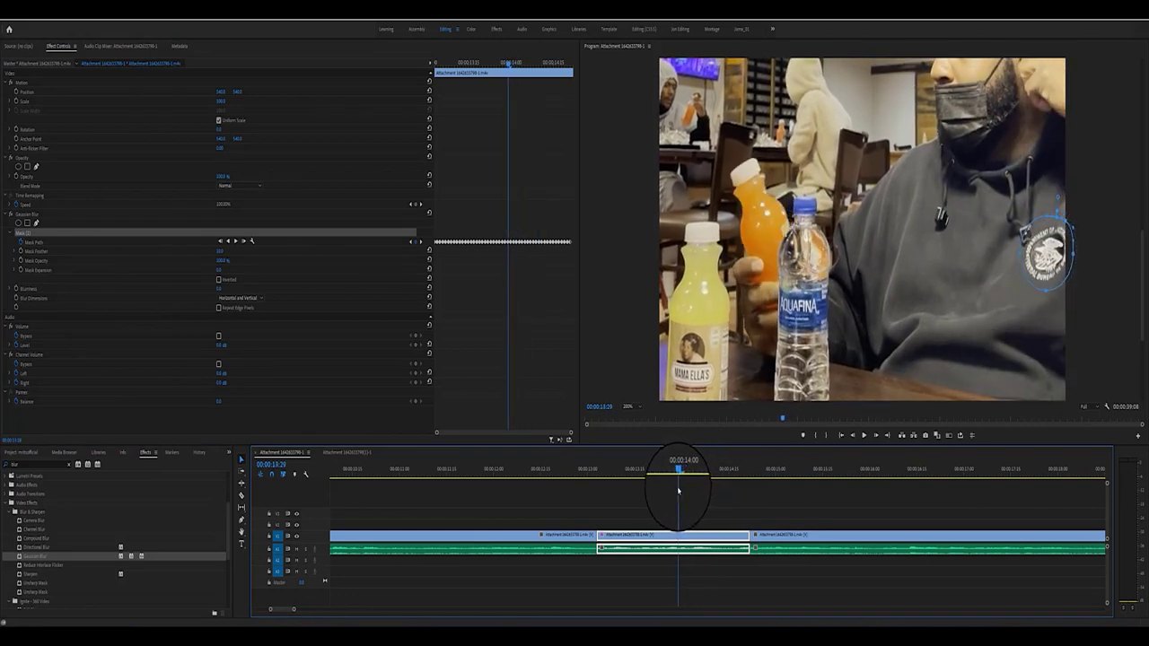
left_click(876, 436)
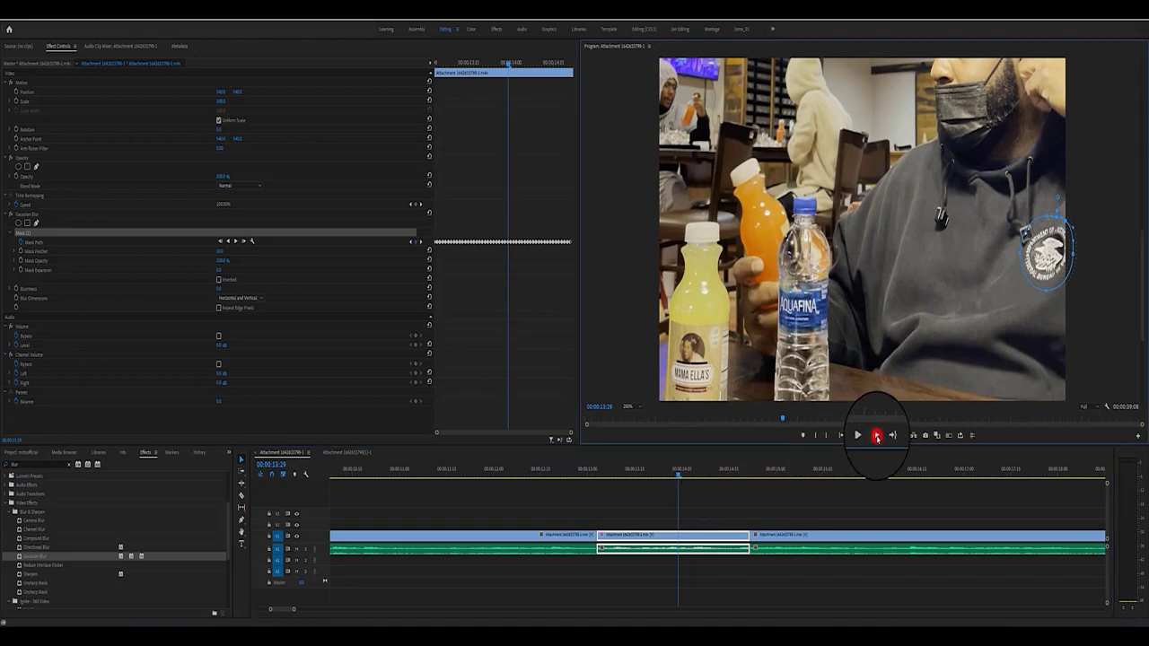
Step: Re-centre the ellipse on the emblem at 14:00, re-track forward, and verify around 14:08
mouse_move(1004, 278)
left_mouse_down()
mouse_move(1047, 215)
mouse_move(1031, 215)
mouse_move(1070, 215)
mouse_move(1053, 211)
mouse_move(1075, 258)
left_mouse_up()
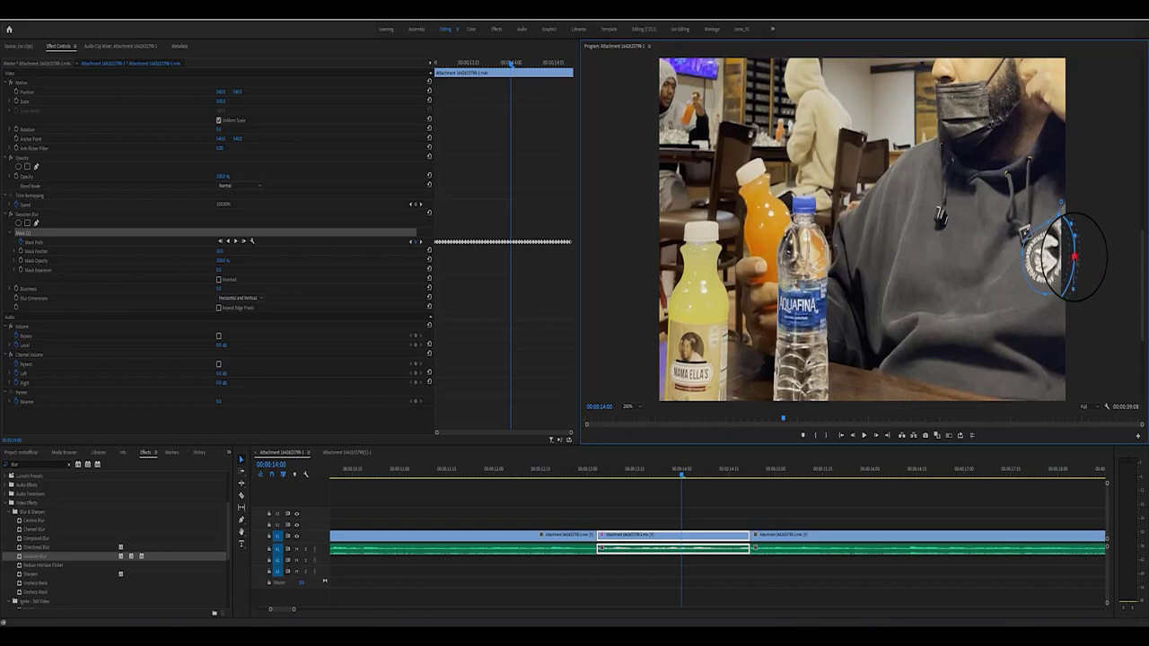
mouse_move(1075, 257)
left_mouse_down()
mouse_move(1039, 269)
mouse_move(1044, 296)
left_mouse_up()
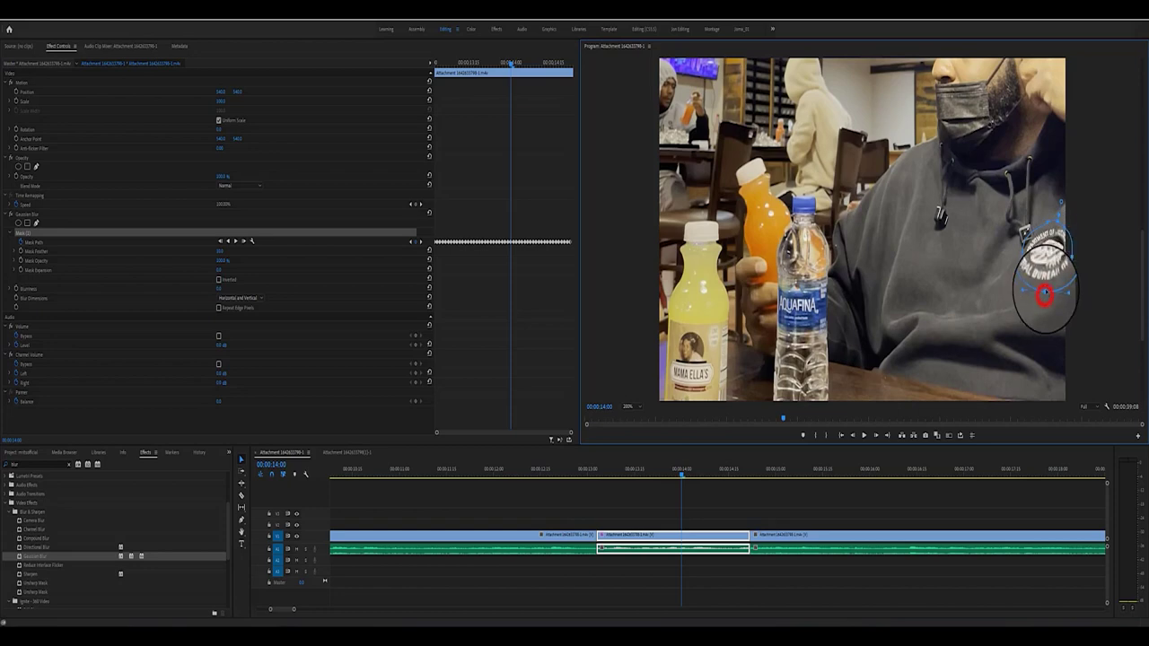
left_click(235, 241)
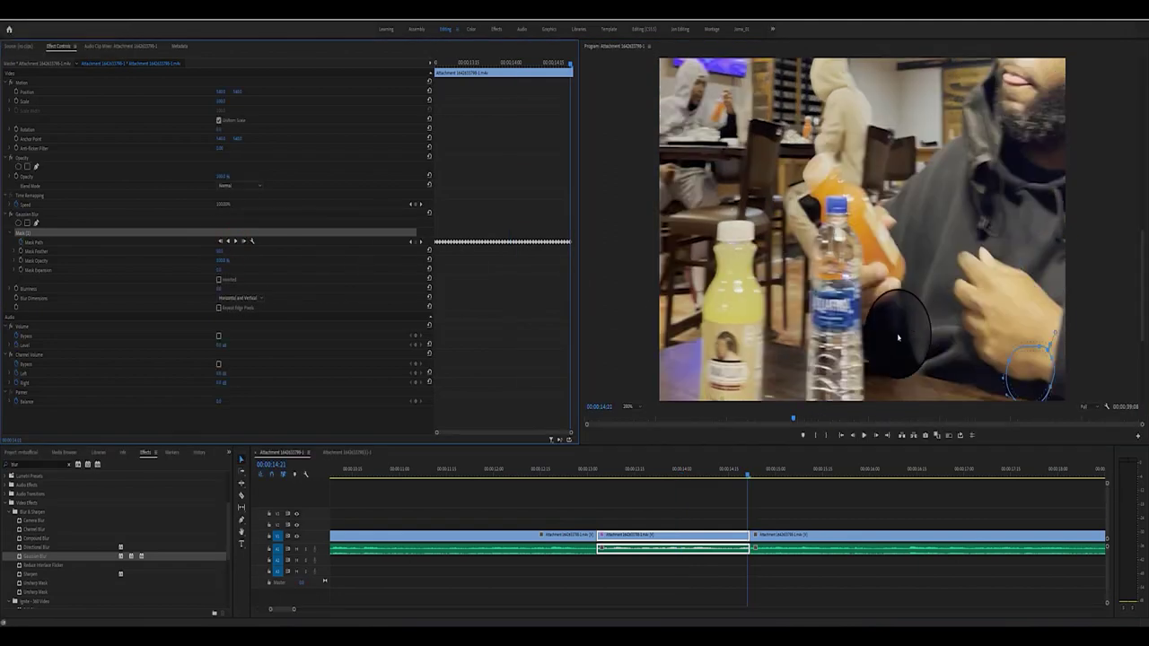
mouse_move(728, 476)
left_mouse_down()
mouse_move(680, 484)
mouse_move(690, 489)
left_mouse_up()
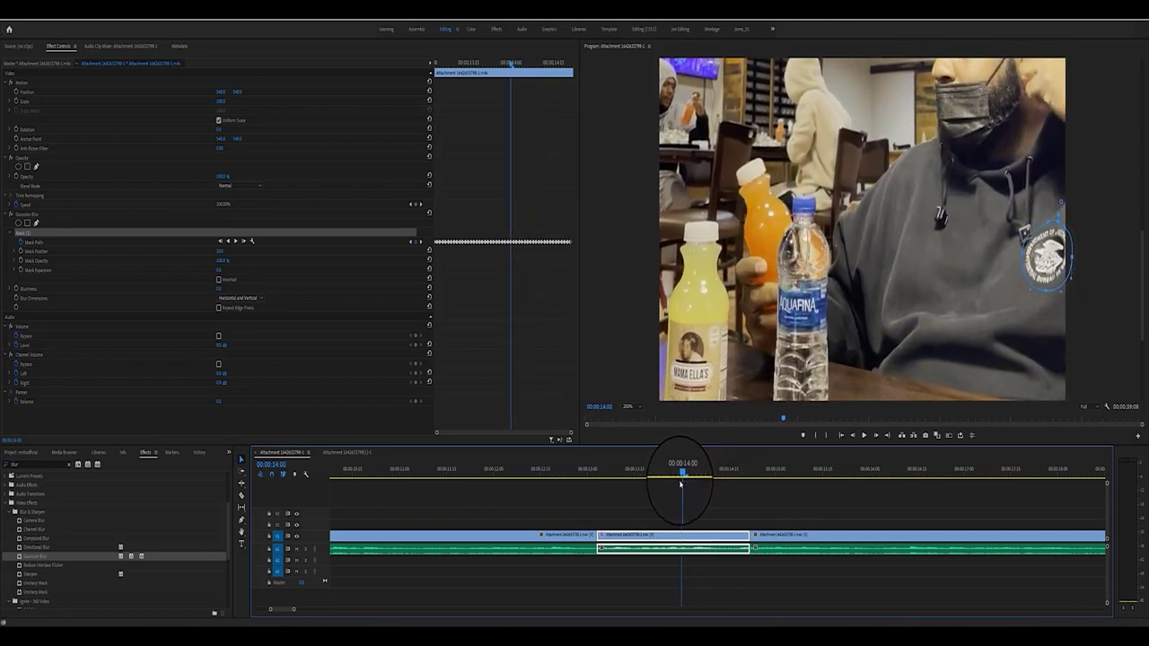
left_click_drag(690, 489, 701, 493)
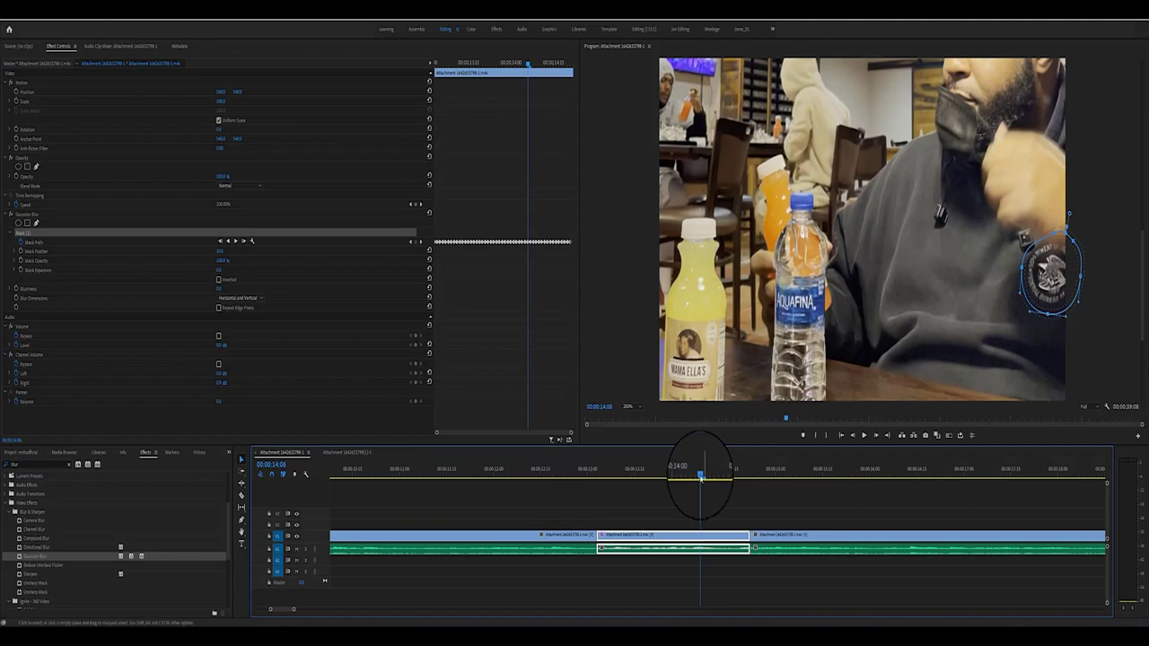
left_click_drag(701, 476, 707, 480)
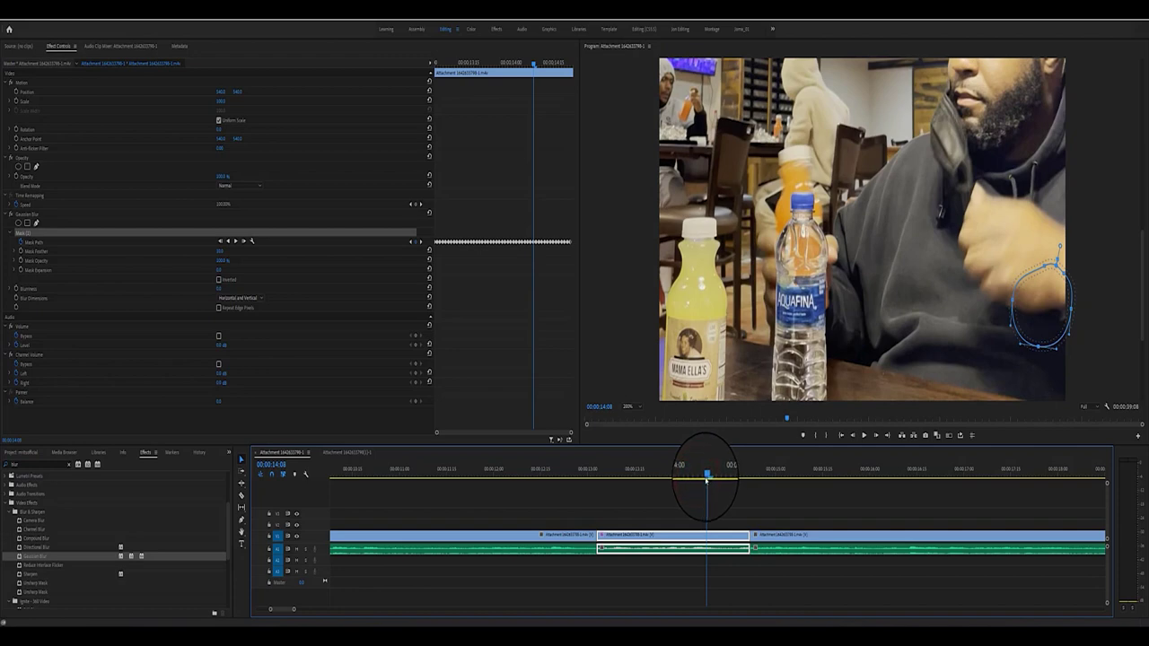
left_click_drag(707, 480, 705, 481)
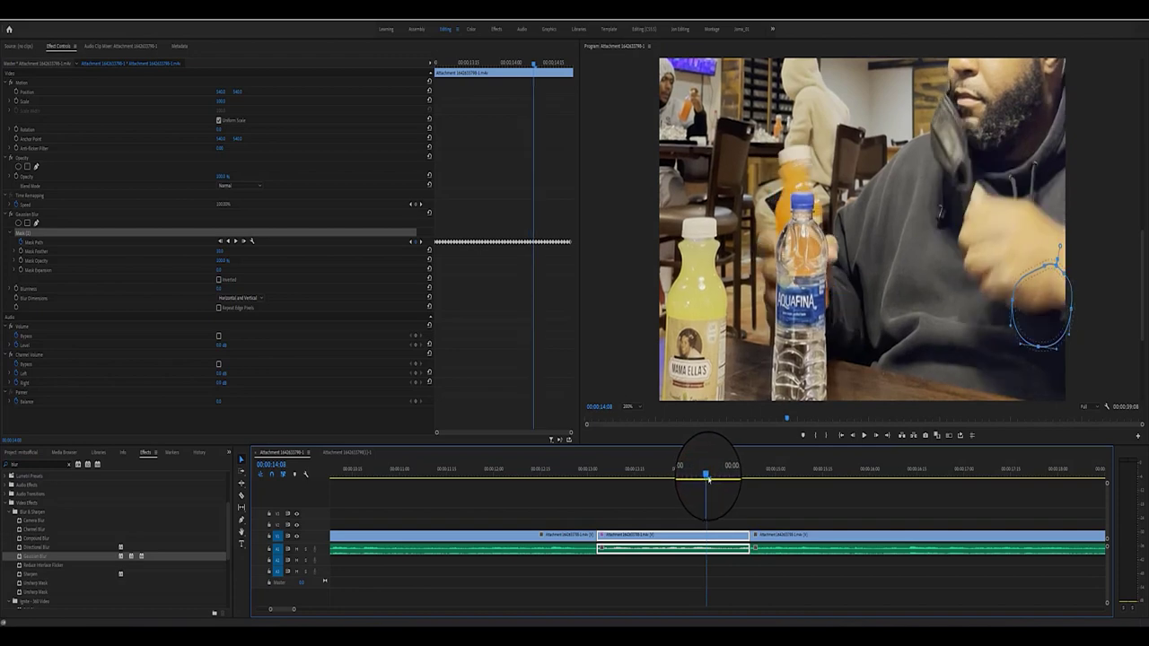
Step: Adjust the Blurriness and refit the mask over the emblem around 14:05–14:06
mouse_move(218, 288)
left_mouse_down()
mouse_move(243, 286)
mouse_move(221, 289)
left_mouse_up()
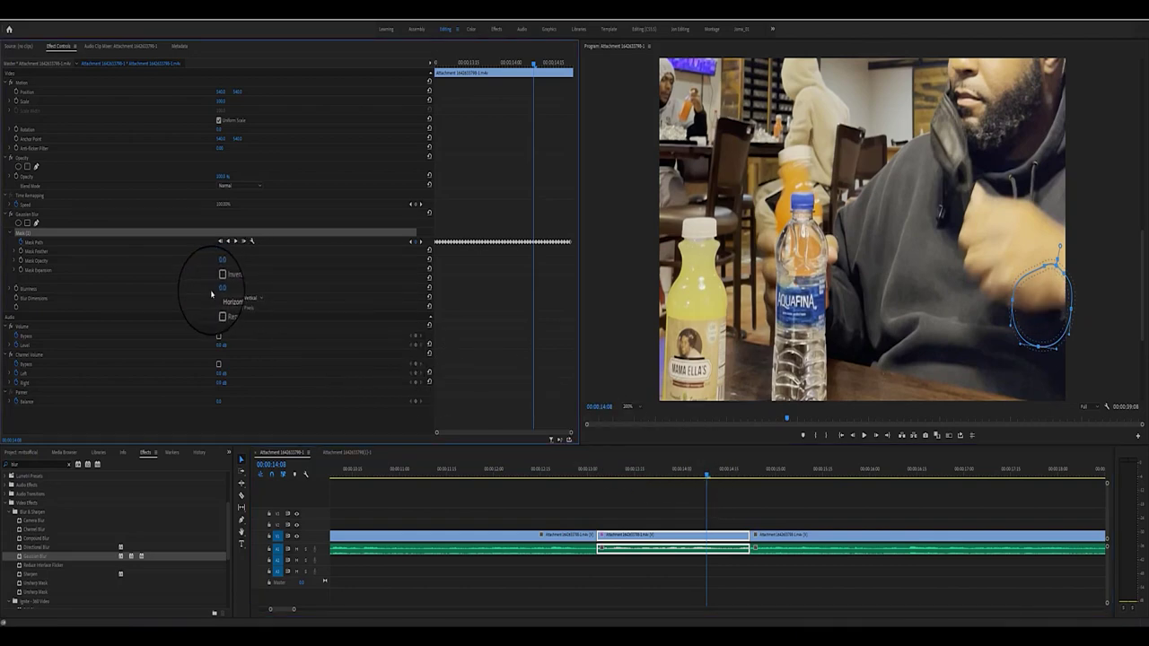
left_click_drag(708, 477, 700, 476)
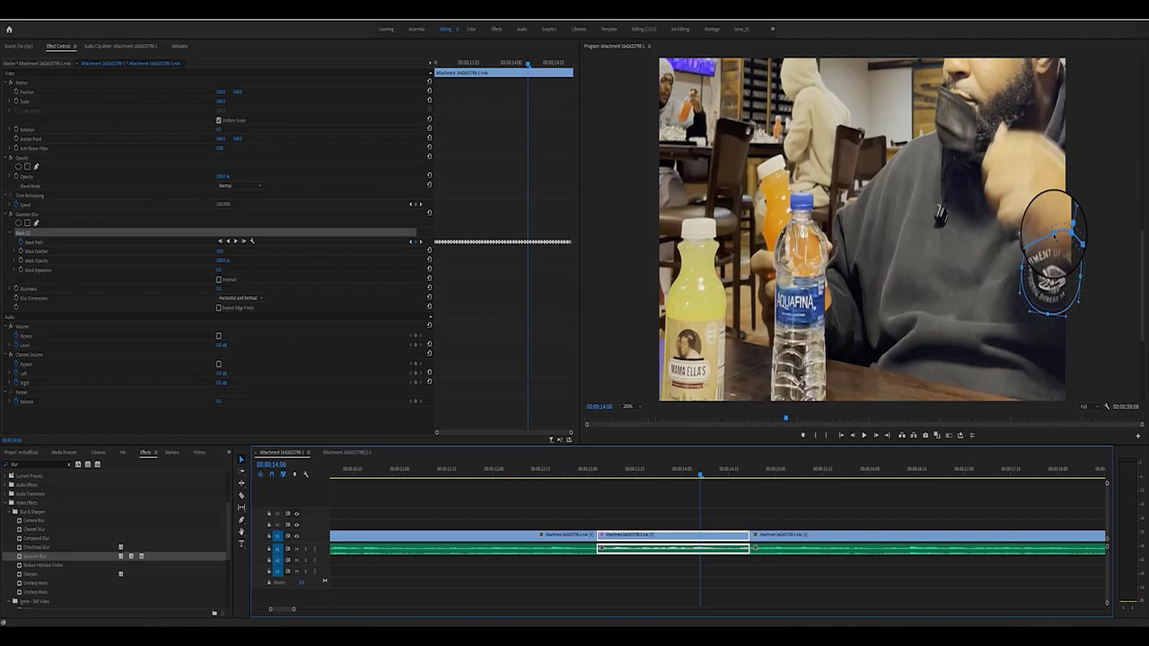
left_click_drag(1052, 235, 1070, 251)
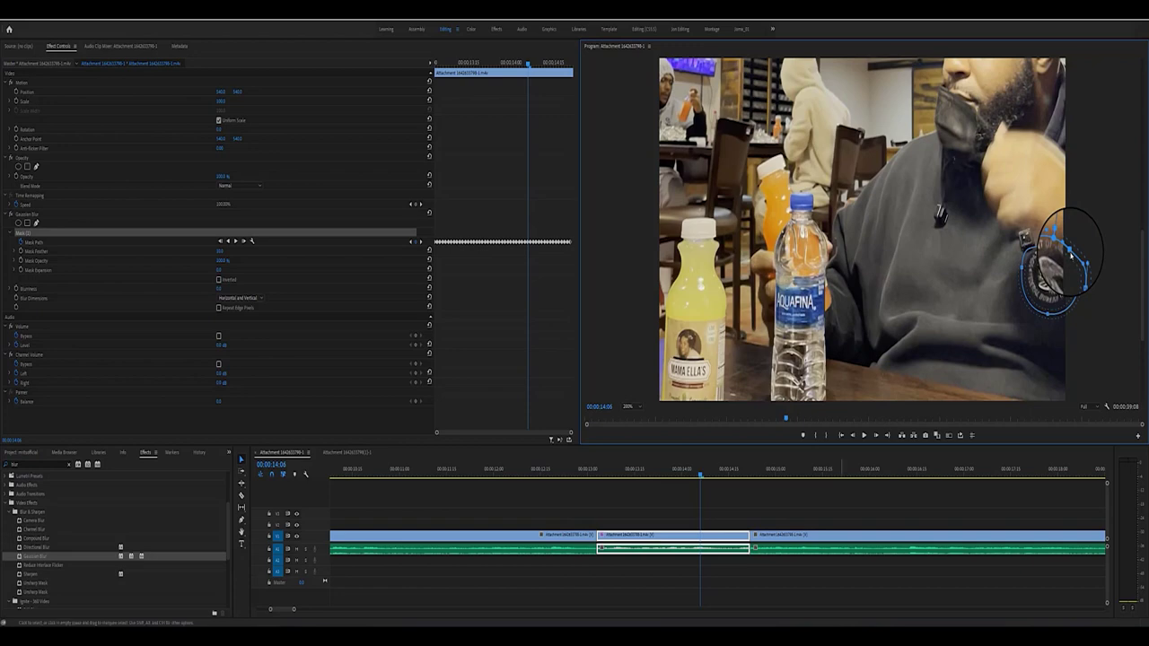
left_click_drag(1071, 255, 1061, 260)
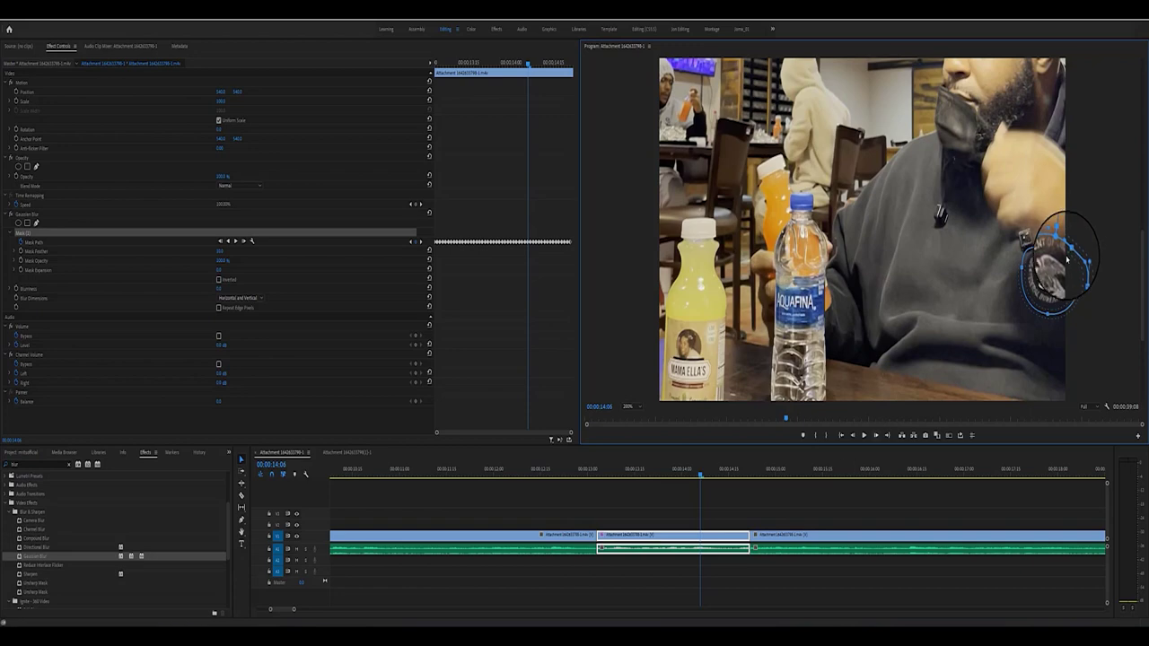
Step: Hand-place the mask on the emblem at 14:07 and 14:08, then razor-cut the clip at 14:08
left_click(876, 437)
left_click_drag(1055, 235, 1043, 271)
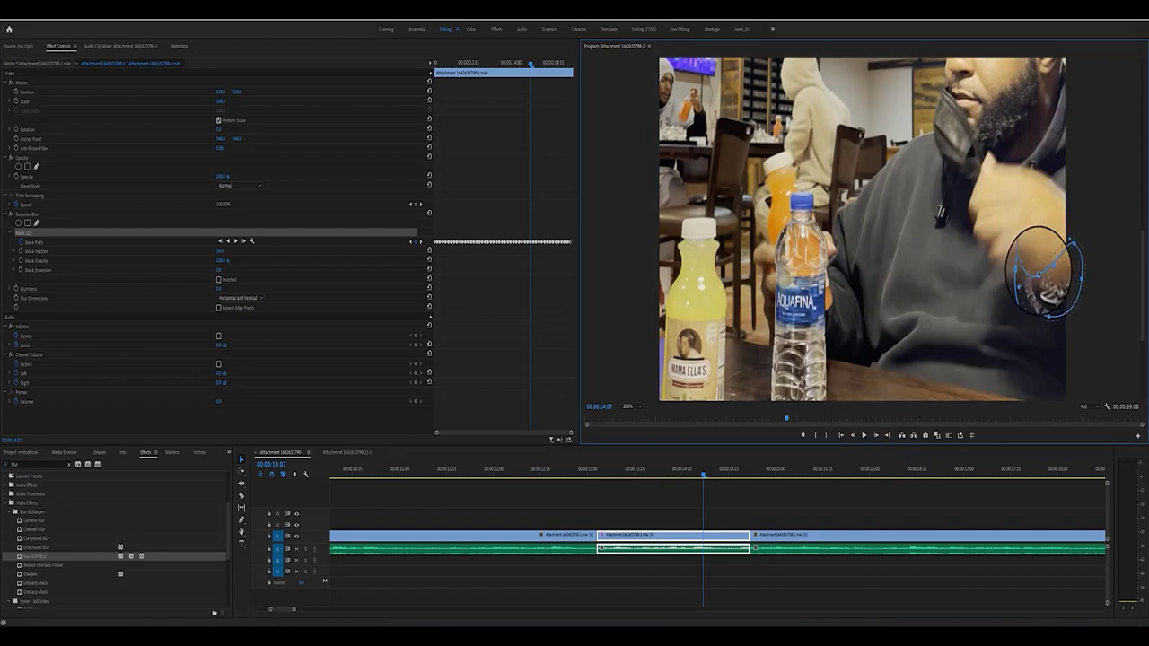
mouse_move(1043, 269)
left_mouse_down()
mouse_move(1023, 268)
mouse_move(1062, 269)
left_mouse_up()
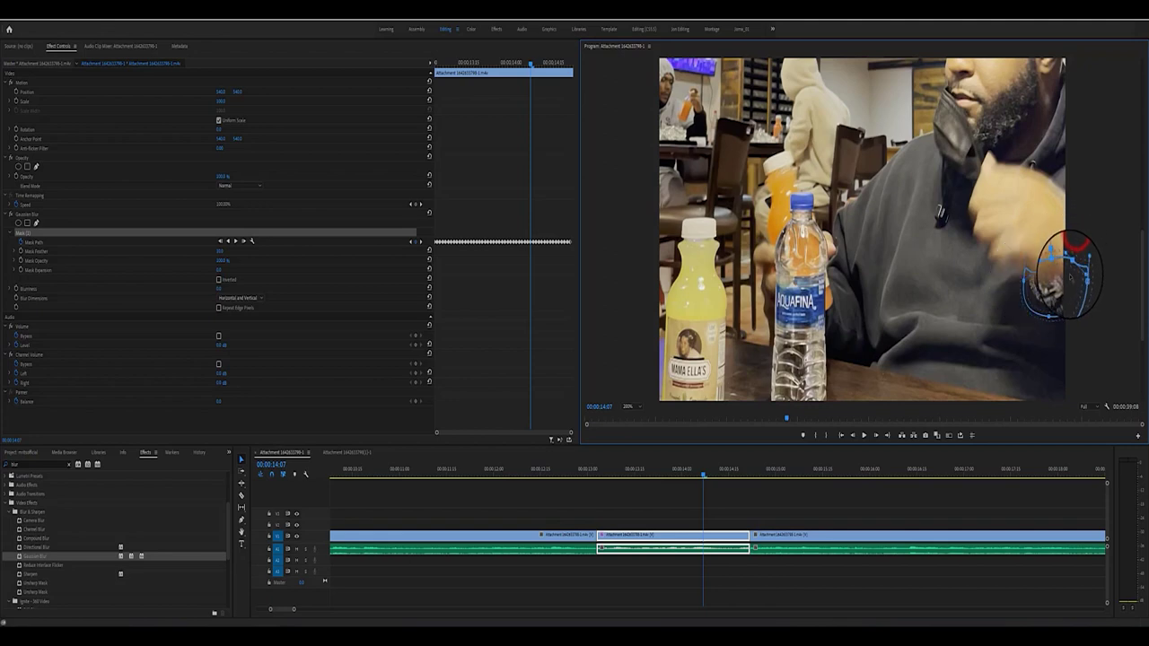
mouse_move(1062, 270)
left_mouse_down()
mouse_move(1041, 271)
mouse_move(1068, 279)
left_mouse_up()
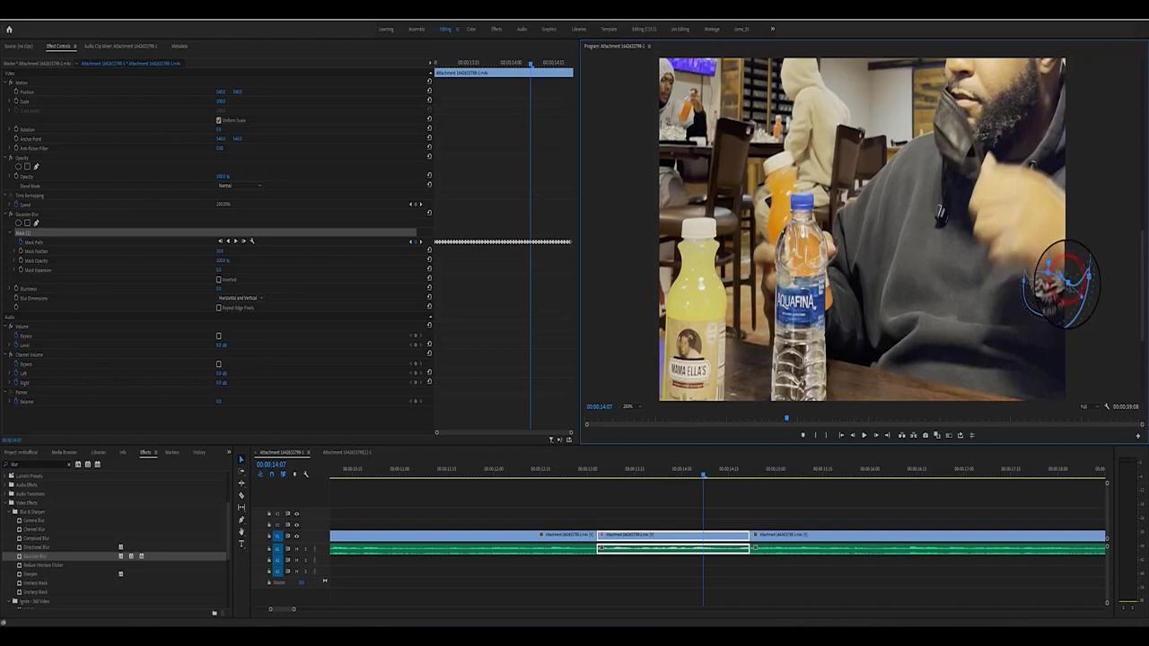
left_click(876, 435)
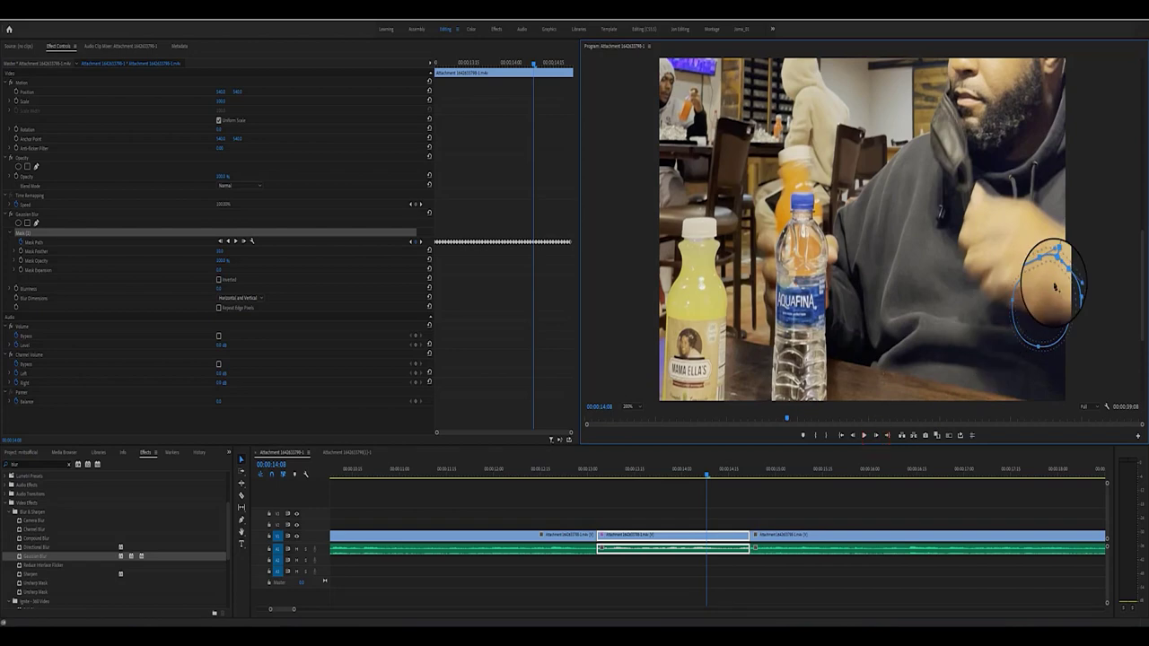
left_click_drag(1054, 283, 1065, 363)
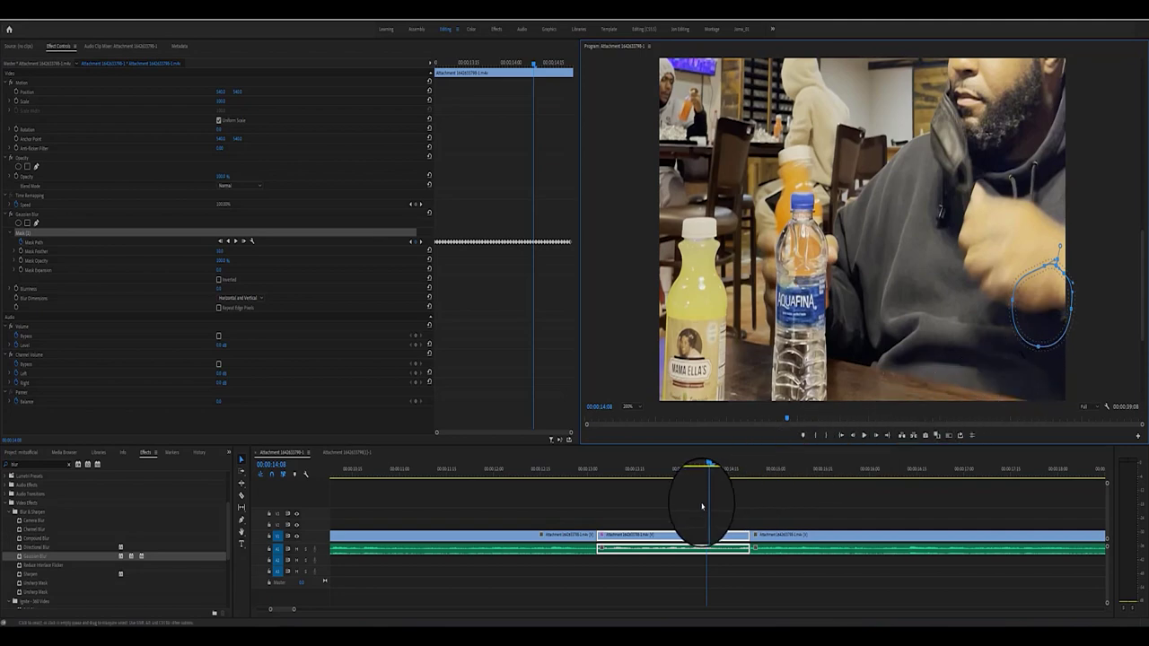
key("c")
left_click(706, 538)
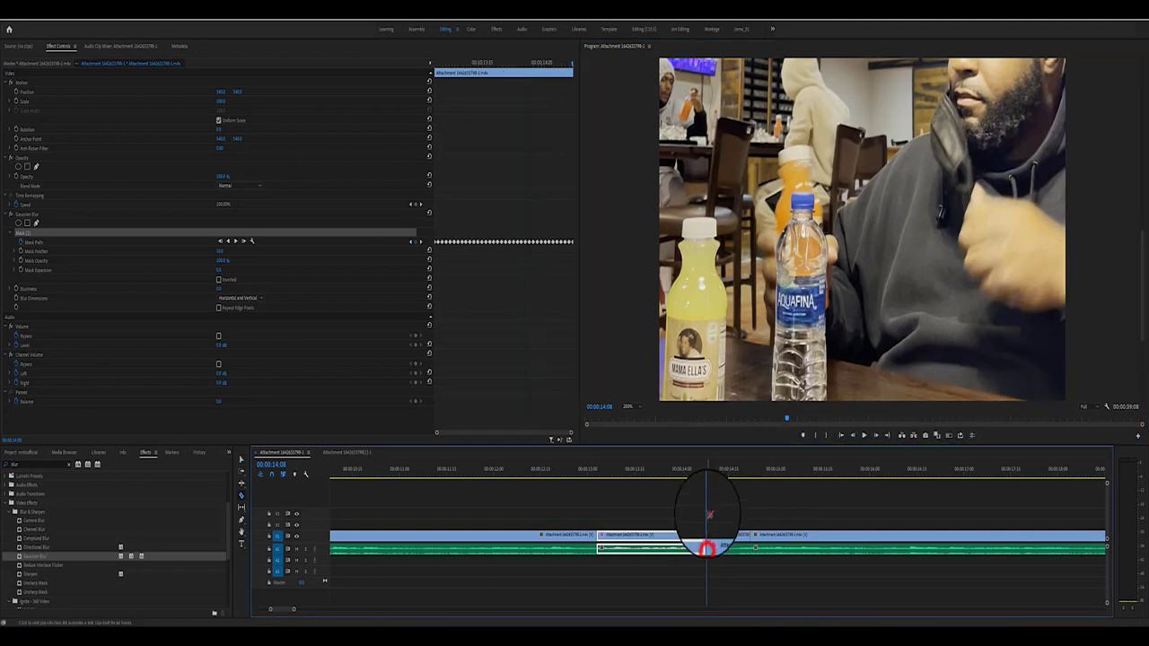
Step: Select the clip after the 14:08 cut, move to about 14:09, and show the Mask (1) outline
left_click_drag(706, 475, 704, 480)
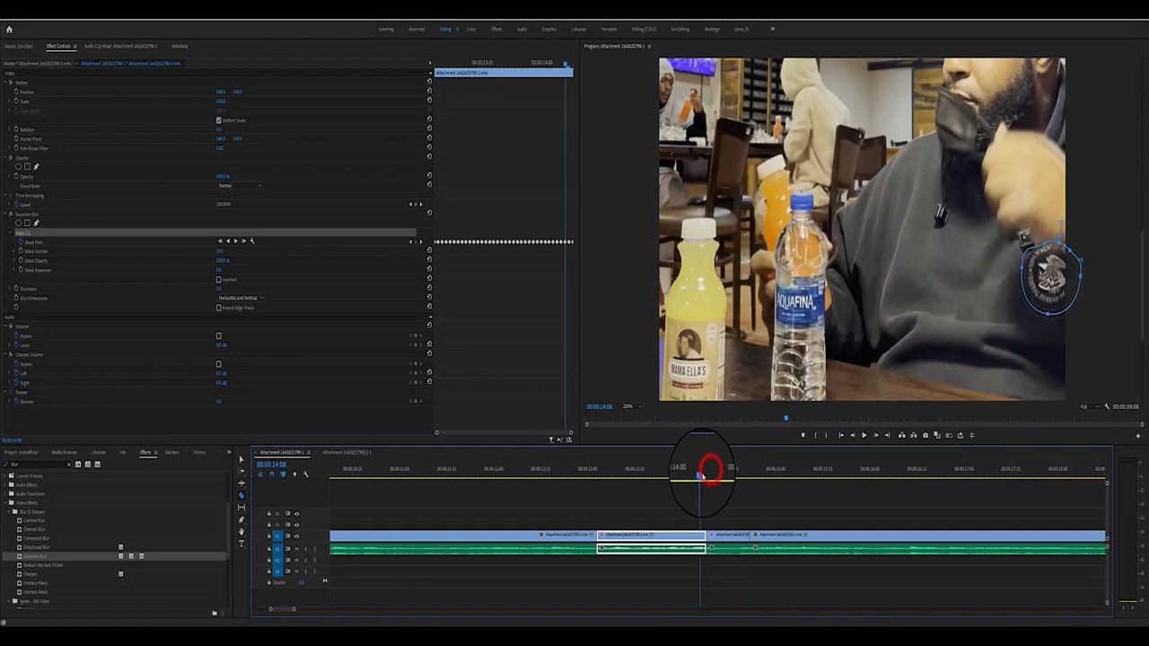
key("d")
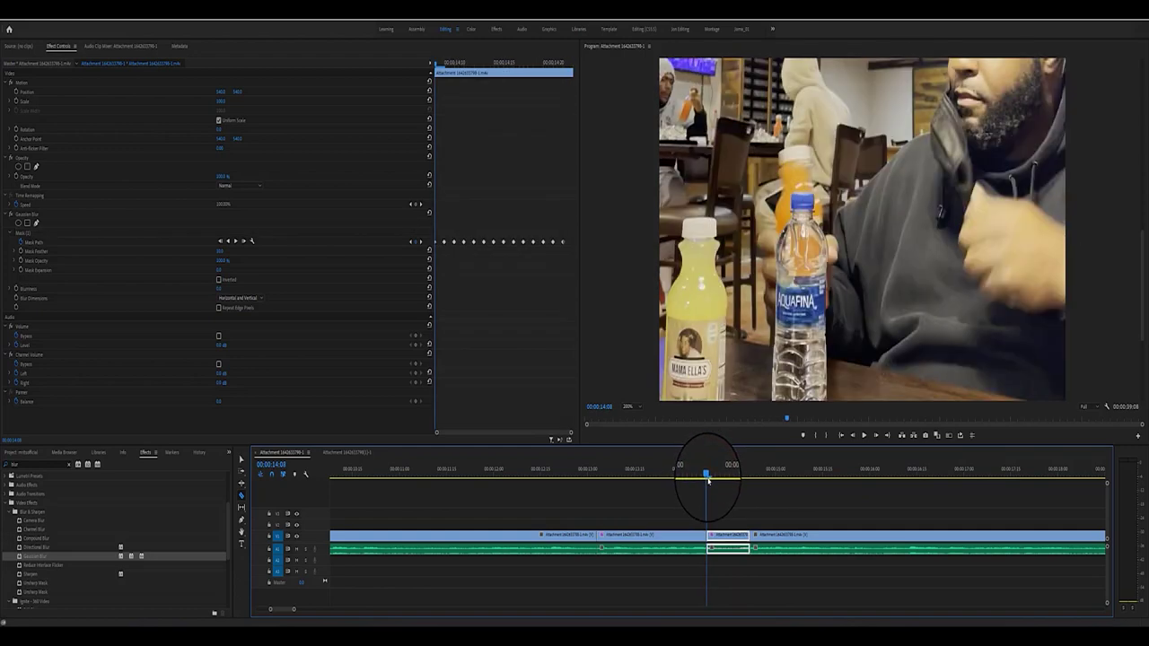
left_click_drag(707, 481, 710, 484)
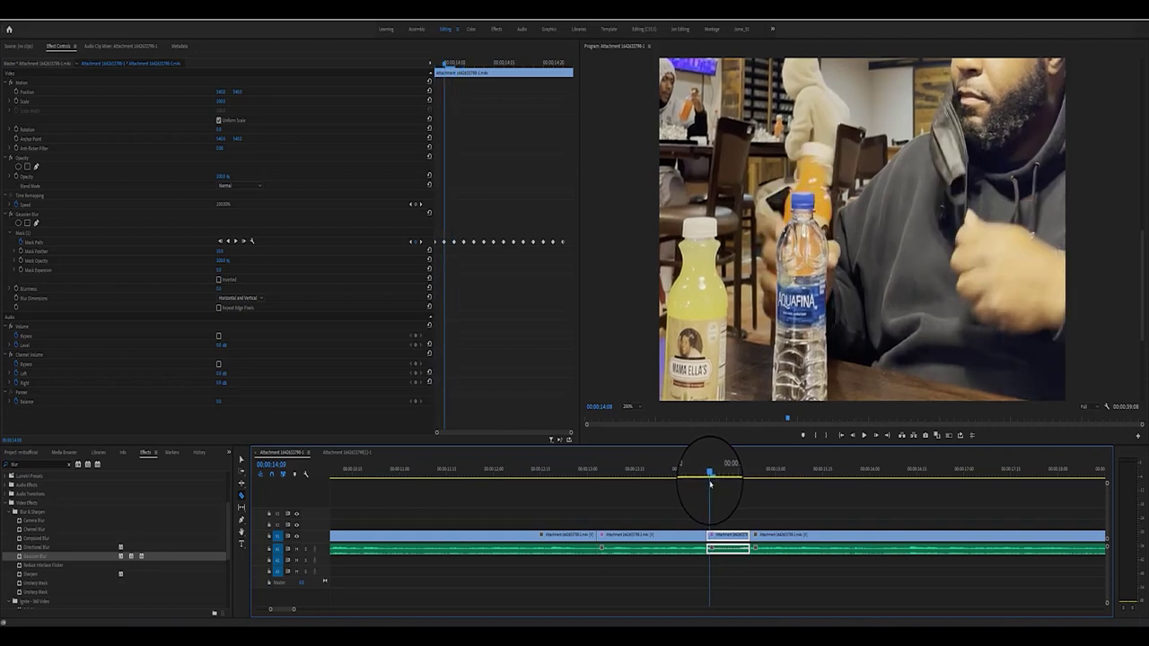
mouse_move(710, 485)
left_mouse_down()
mouse_move(736, 485)
mouse_move(709, 495)
left_mouse_up()
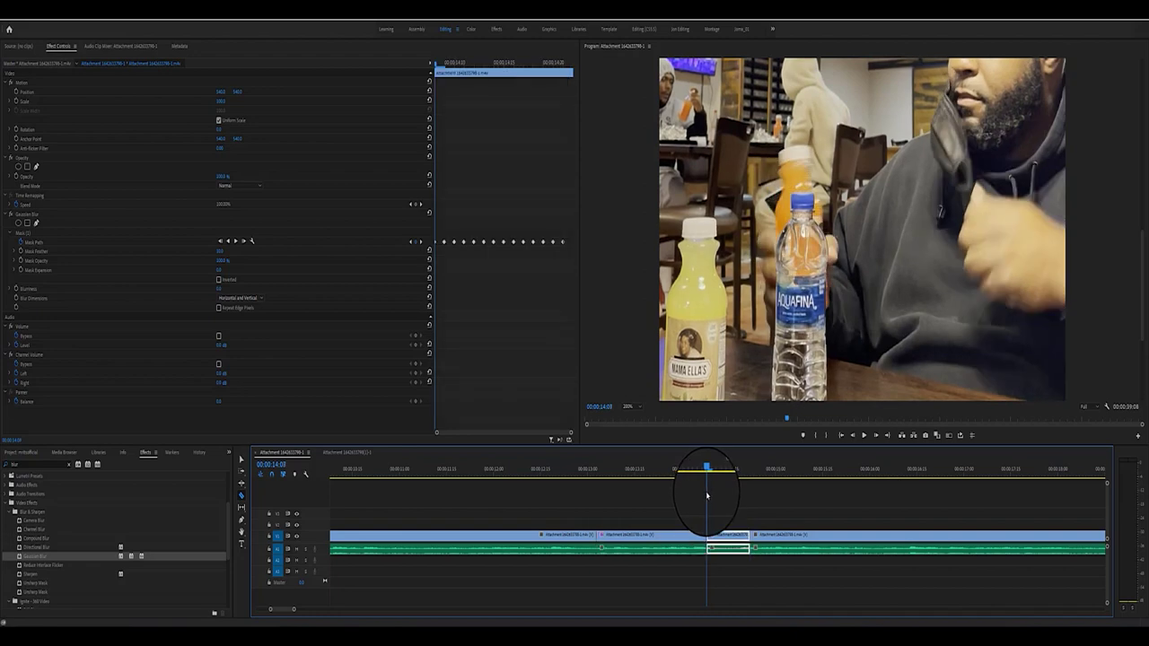
left_click(170, 233)
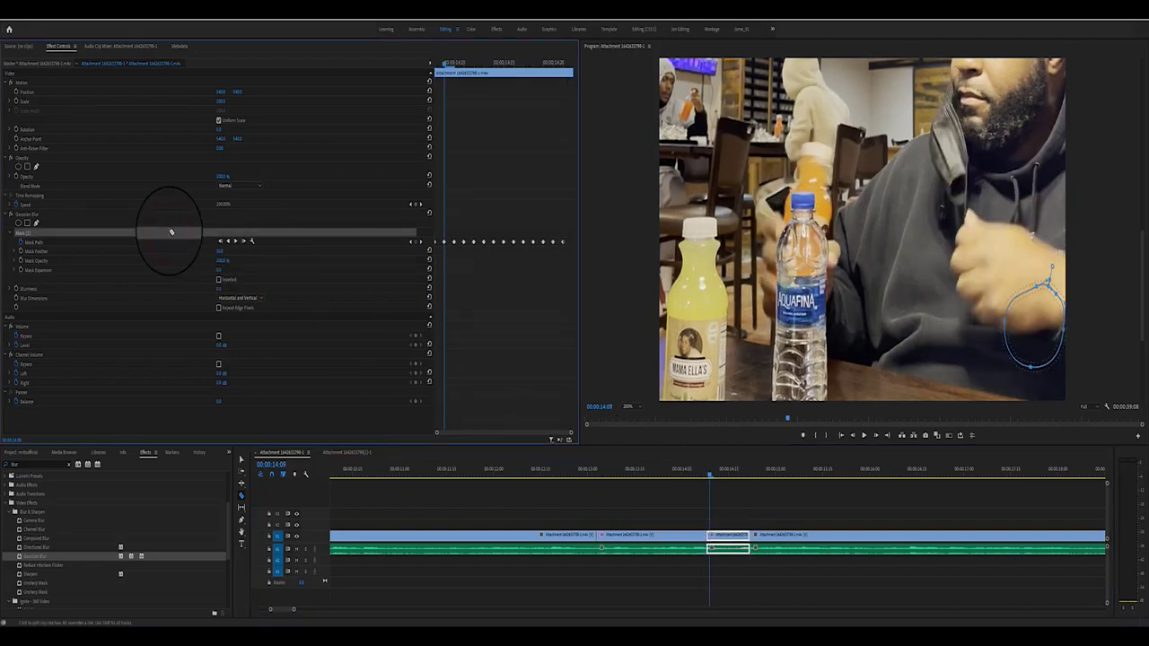
Step: Drag the Gaussian Blur mask ellipse up and right onto the hoodie sleeve emblem at 14:14
left_click_drag(296, 609, 293, 611)
mouse_move(688, 465)
left_mouse_down()
mouse_move(760, 493)
mouse_move(739, 495)
left_mouse_up()
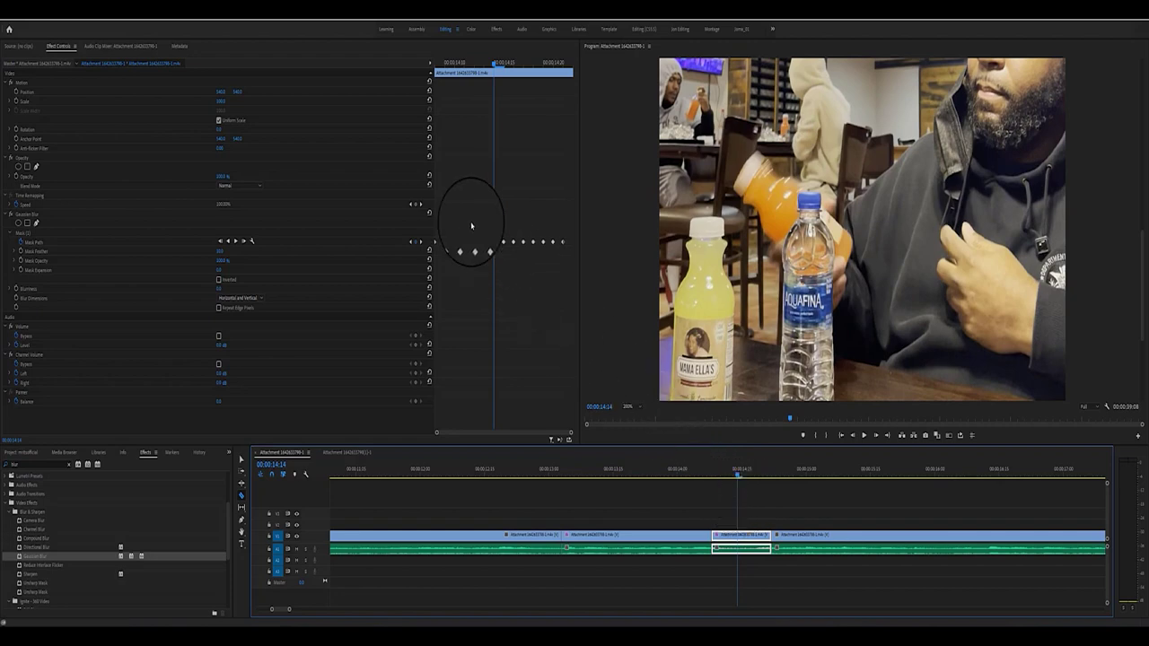
left_click(173, 236)
left_click(135, 225)
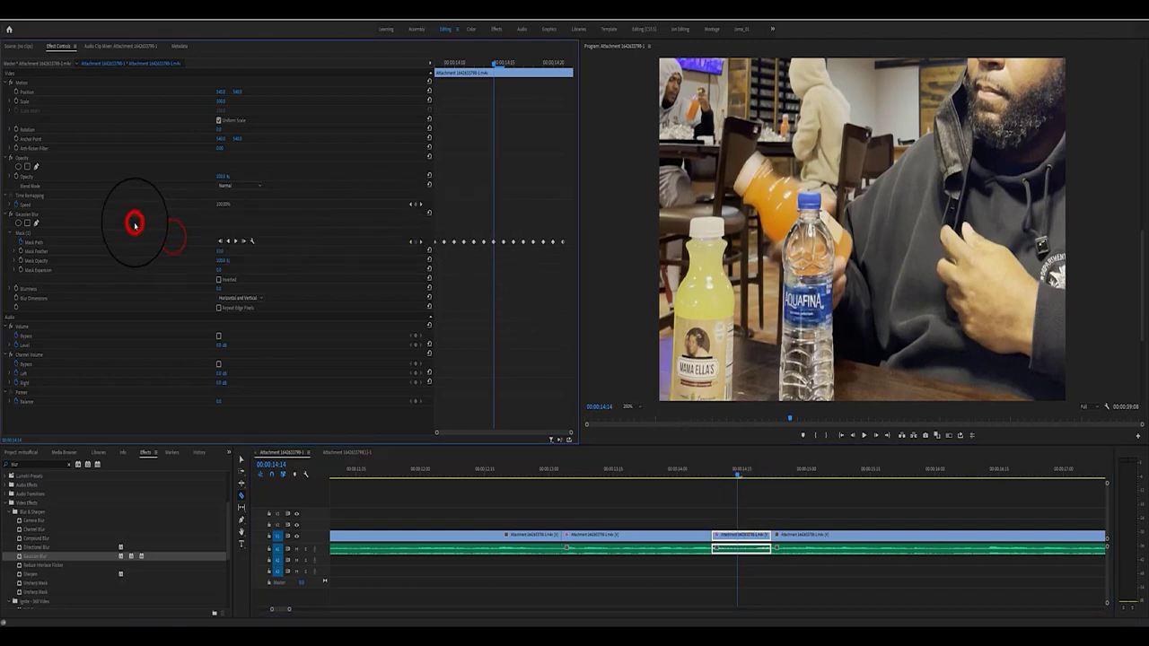
left_click(65, 234)
left_click_drag(974, 359, 1058, 286)
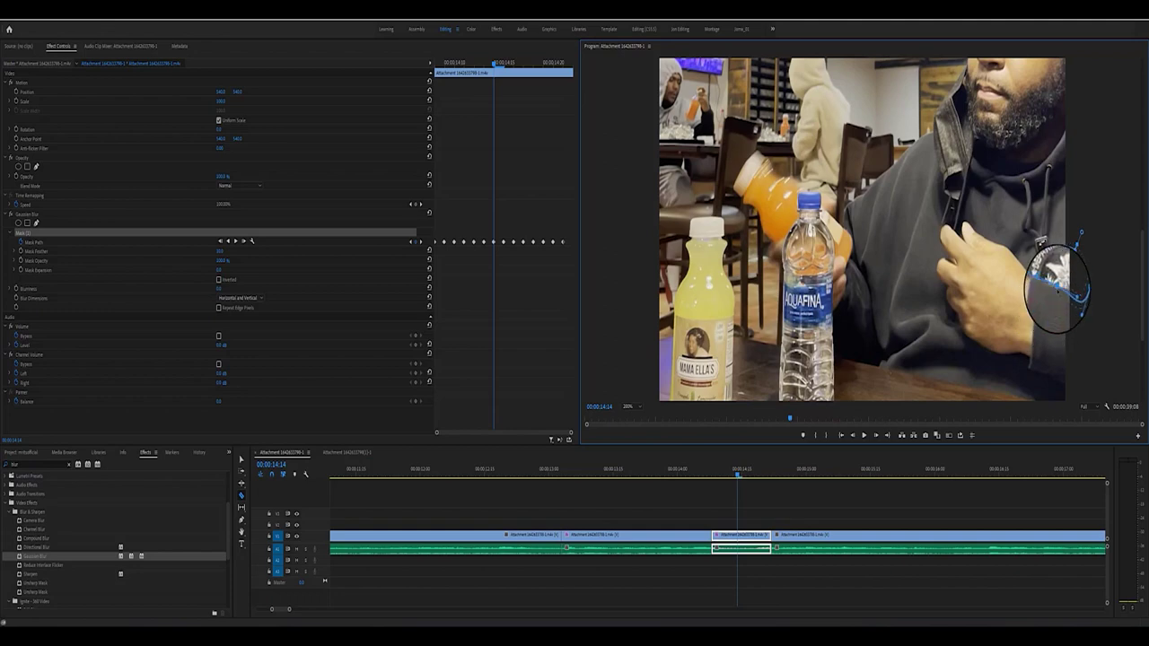
mouse_move(1057, 289)
left_mouse_down()
mouse_move(1082, 295)
mouse_move(1076, 311)
mouse_move(1068, 286)
left_mouse_up()
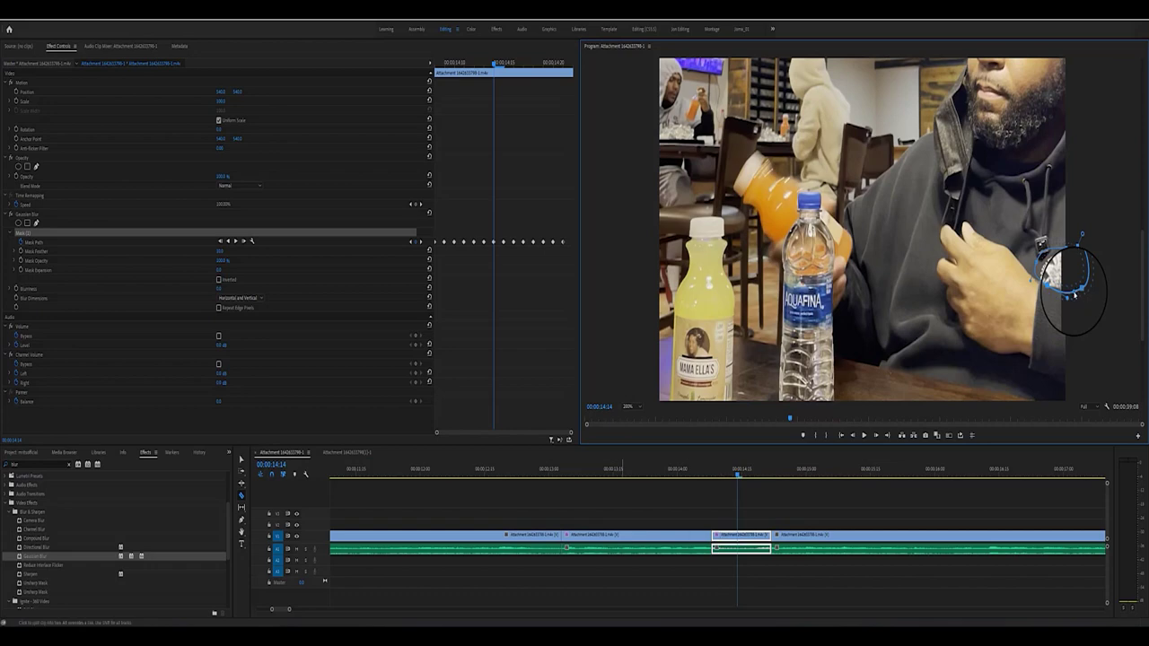
left_click(737, 536)
Step: Track the mask backward, then shift it left onto the emblem two frames earlier
left_click(228, 241)
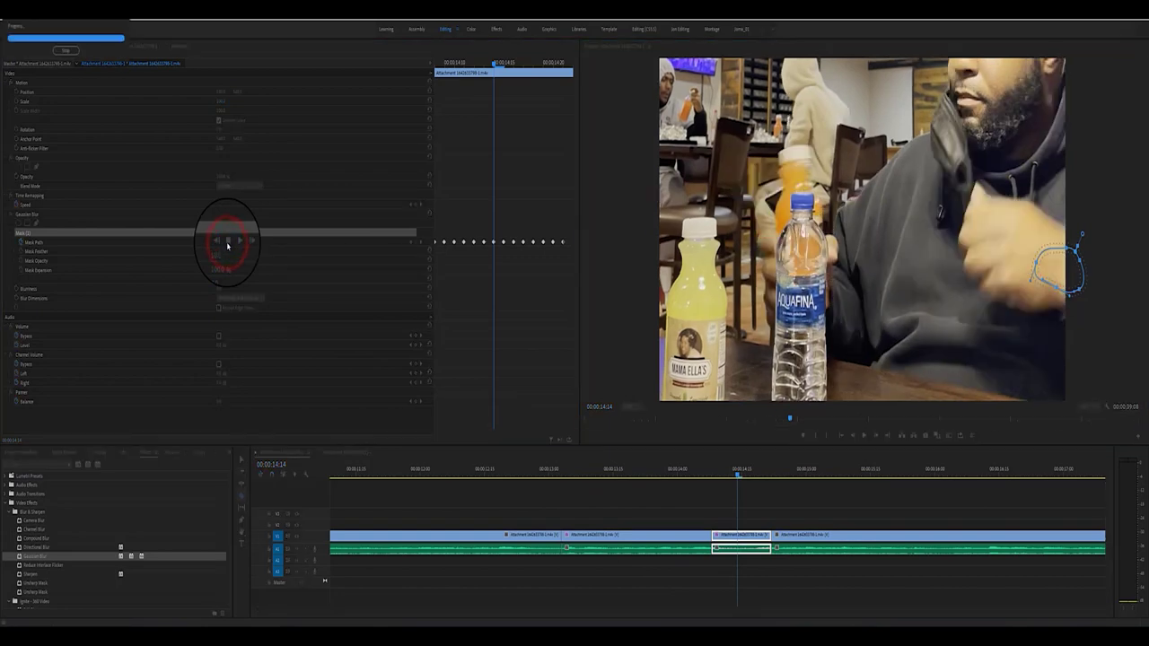
left_click_drag(712, 474, 736, 480)
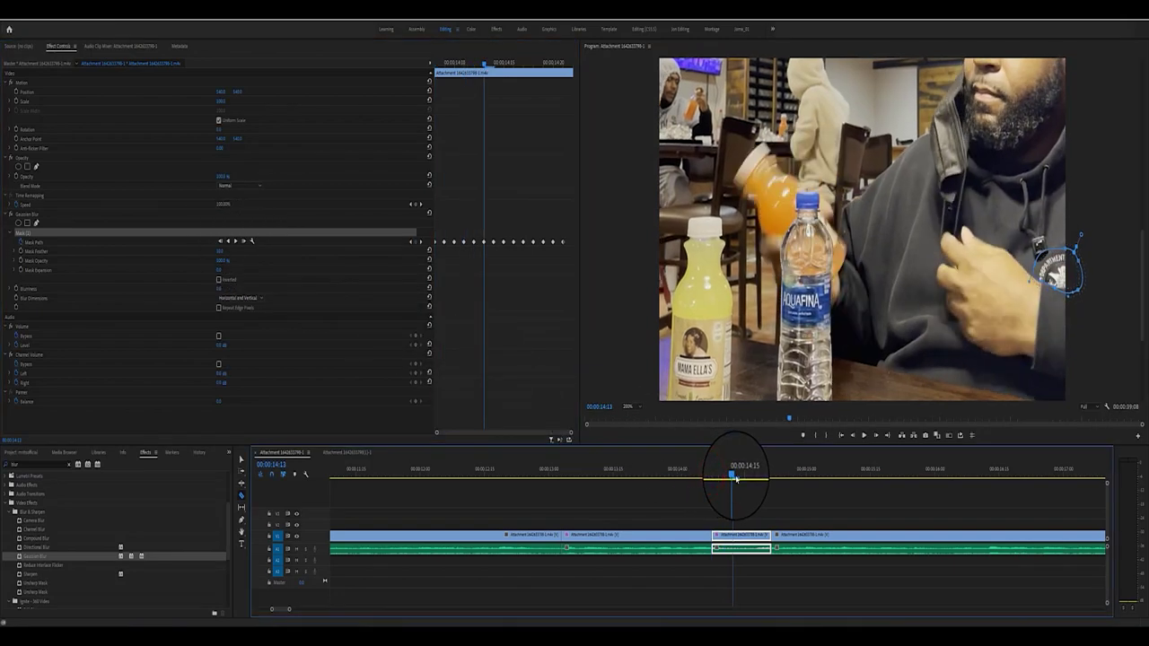
left_click(853, 437)
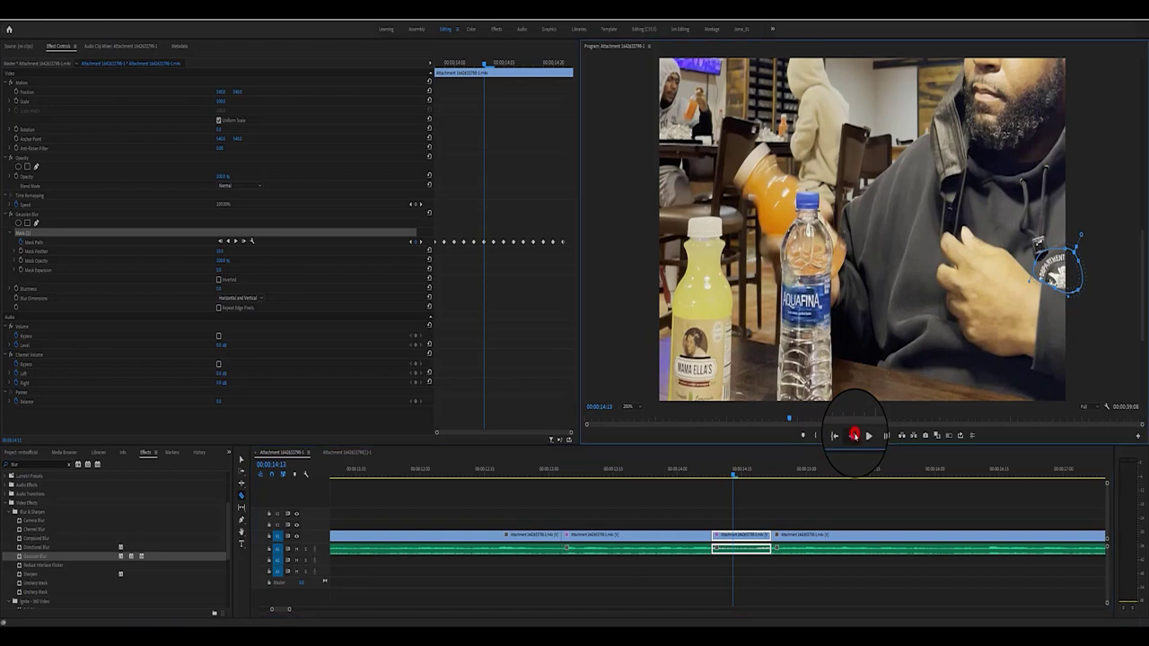
left_click(853, 437)
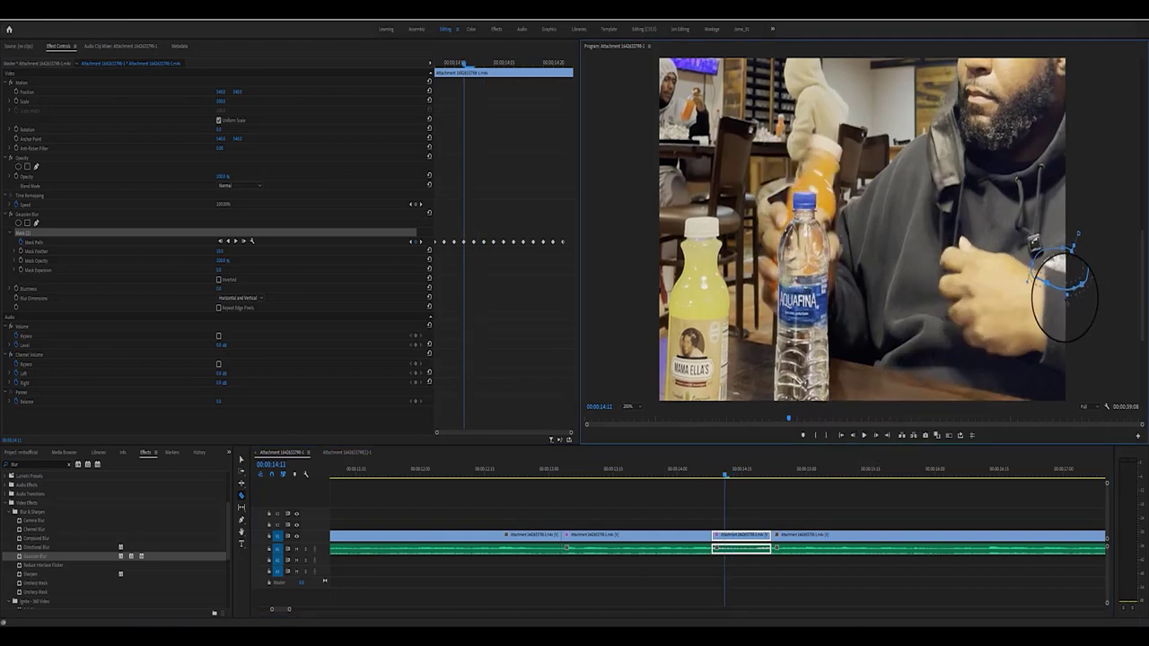
left_click(1076, 292)
mouse_move(1076, 283)
left_mouse_down()
mouse_move(1046, 273)
mouse_move(1032, 238)
mouse_move(1031, 267)
left_mouse_up()
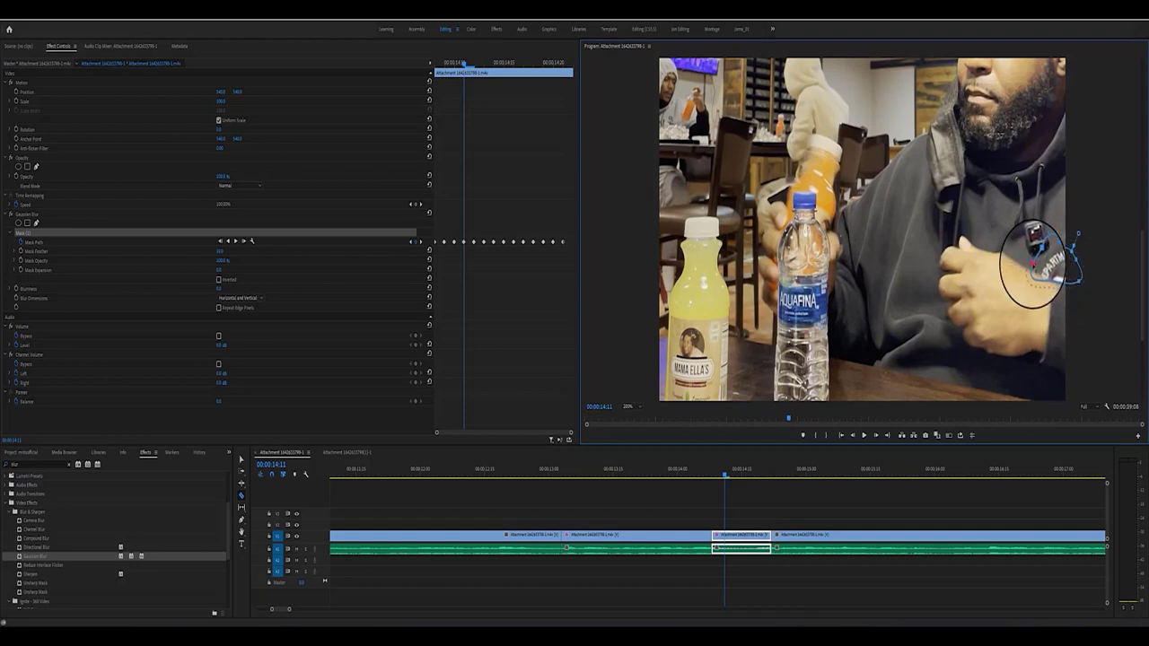
Step: Refit the mask over the emblem at 14:10 and track it forward from there
left_click(841, 435)
mouse_move(1063, 278)
left_mouse_down()
mouse_move(1084, 261)
mouse_move(1047, 289)
mouse_move(1033, 231)
left_mouse_up()
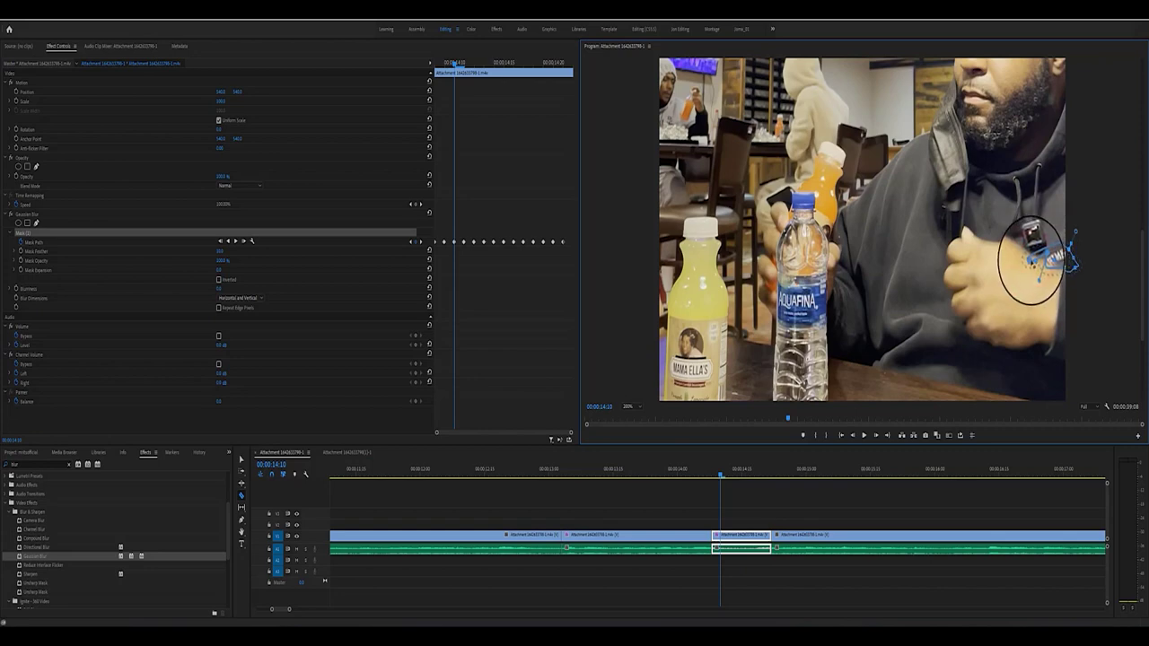
left_click_drag(1035, 234, 1056, 236)
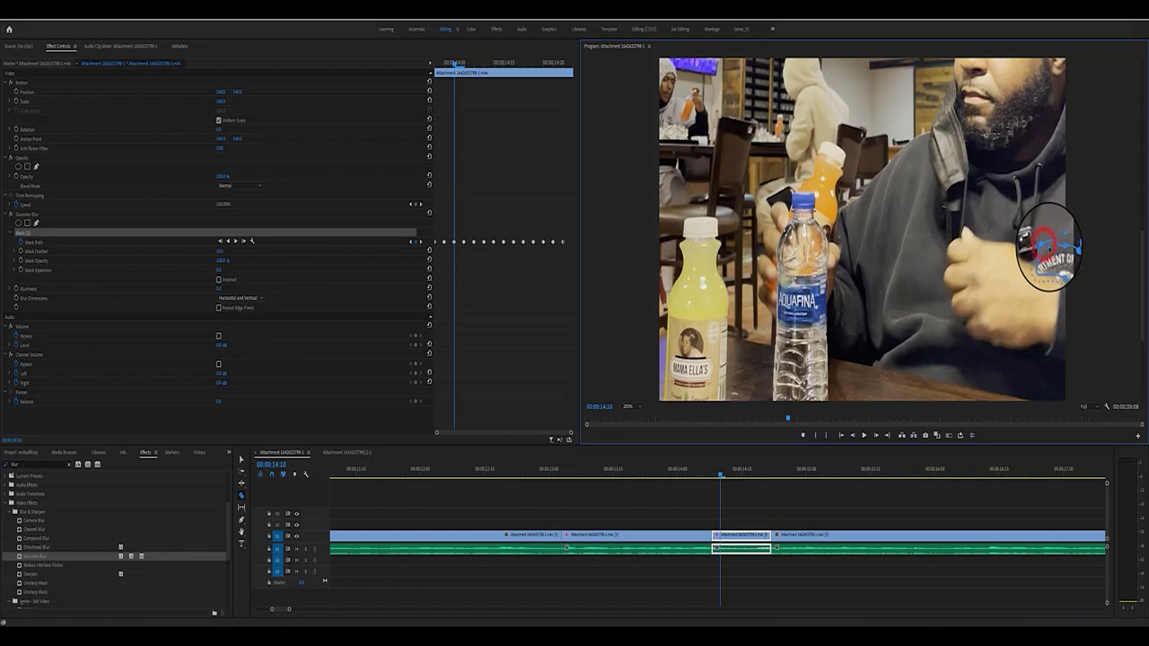
left_click_drag(1074, 266, 1078, 270)
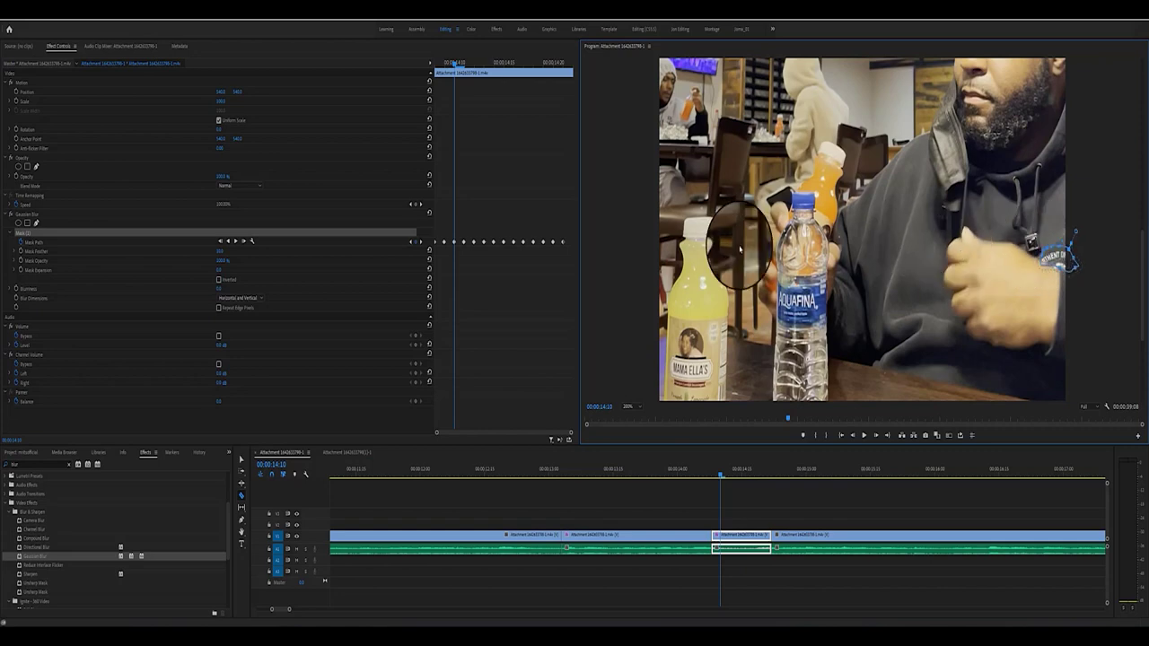
left_click(228, 242)
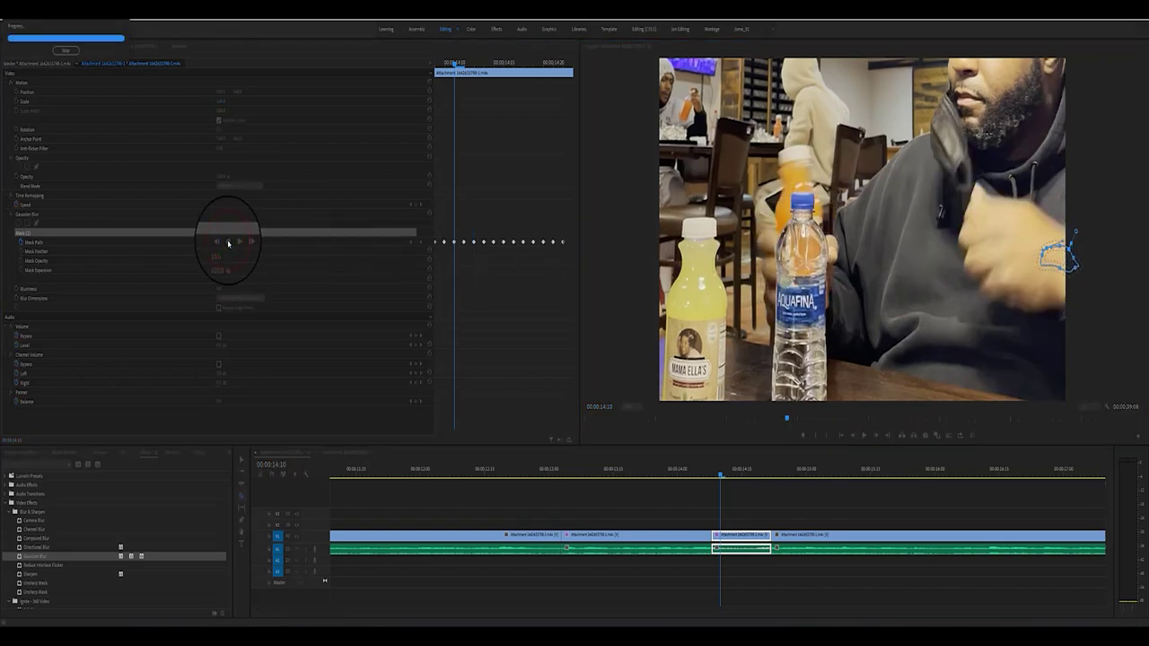
Step: After tracking, go to frame 14:09 and shift the mask down over the emblem
left_click(712, 474)
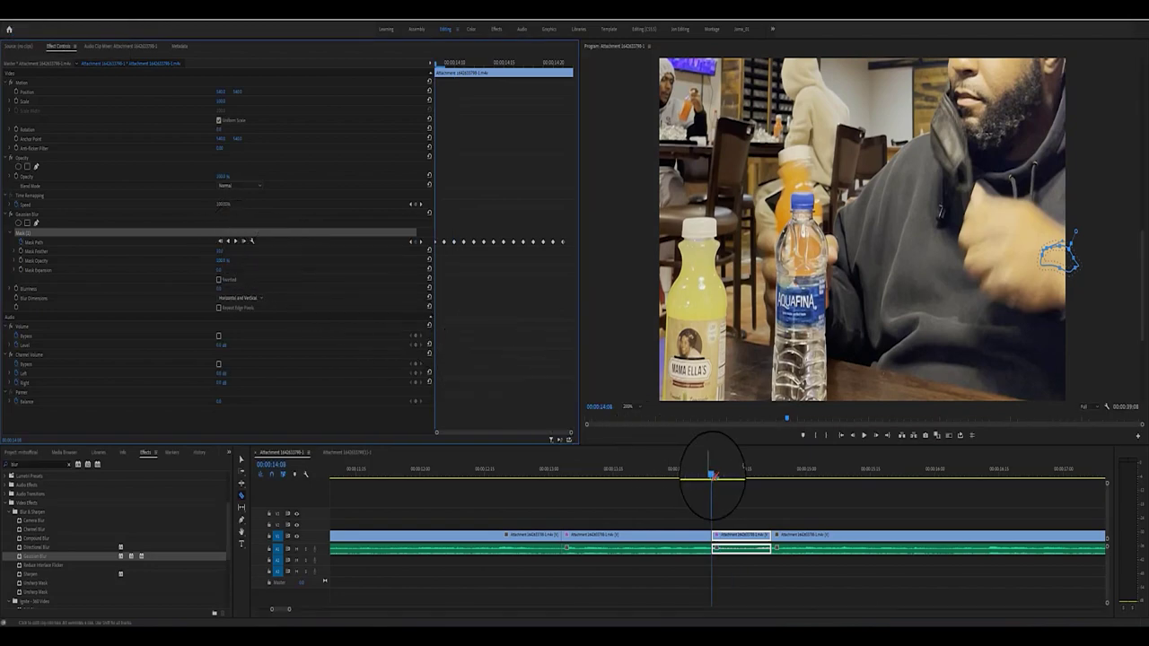
left_click_drag(712, 476, 721, 475)
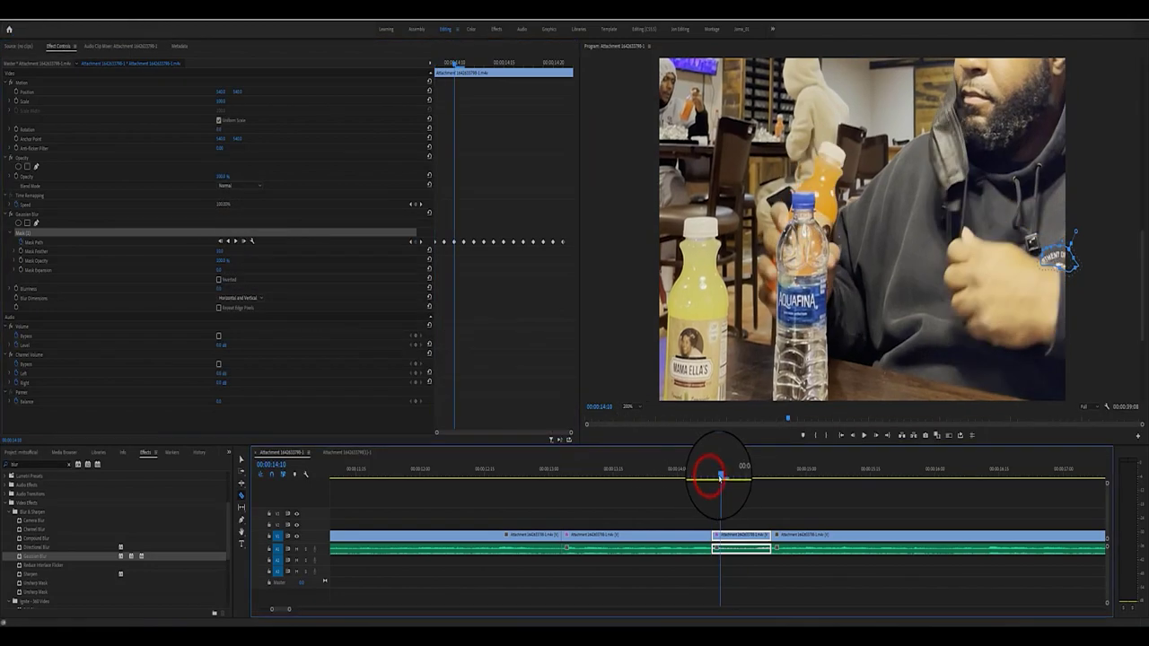
left_click(852, 435)
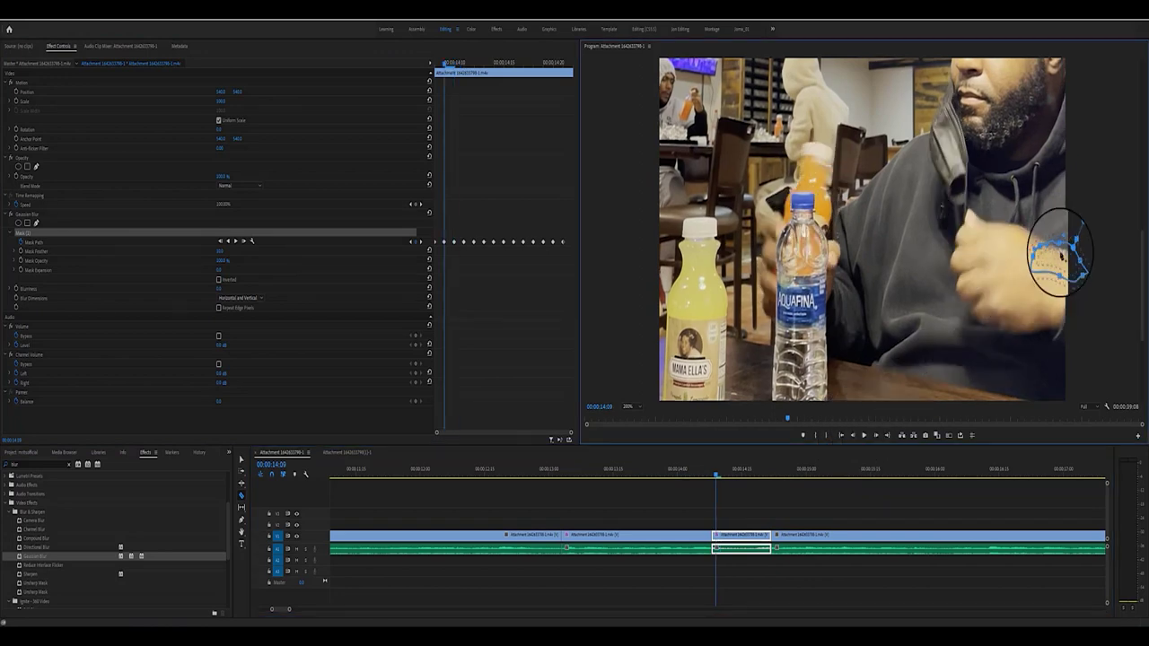
left_click_drag(1060, 254, 1062, 260)
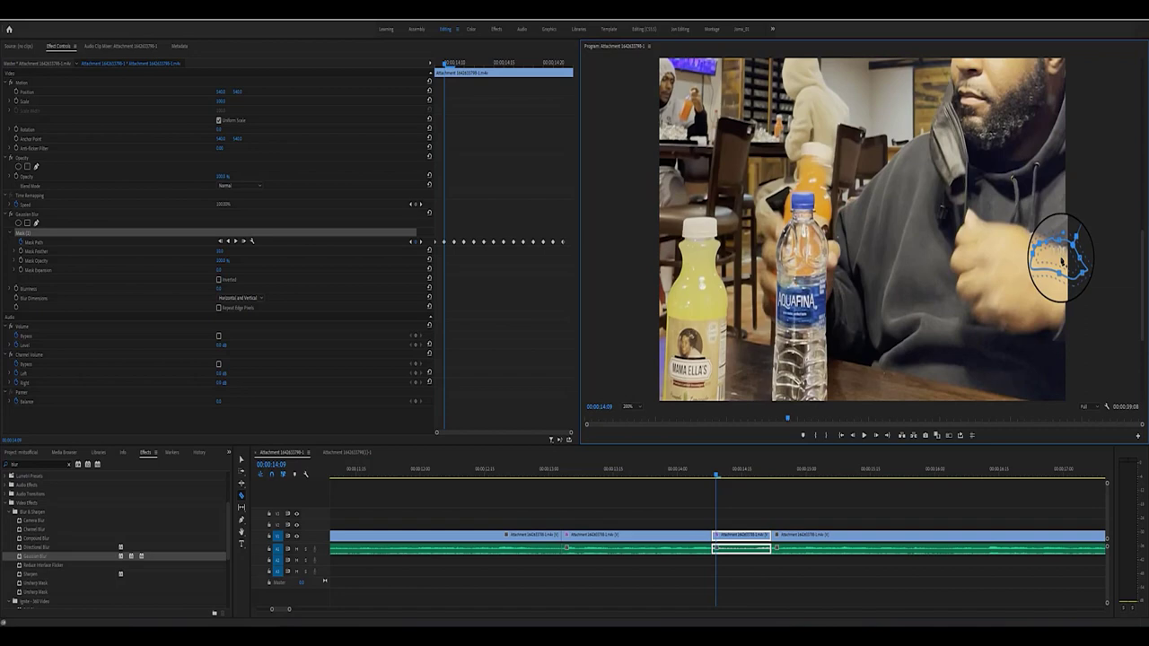
left_click_drag(1061, 255, 1064, 258)
mouse_move(1062, 260)
left_mouse_down()
mouse_move(1072, 232)
mouse_move(1046, 255)
mouse_move(1045, 245)
mouse_move(1061, 268)
left_mouse_up()
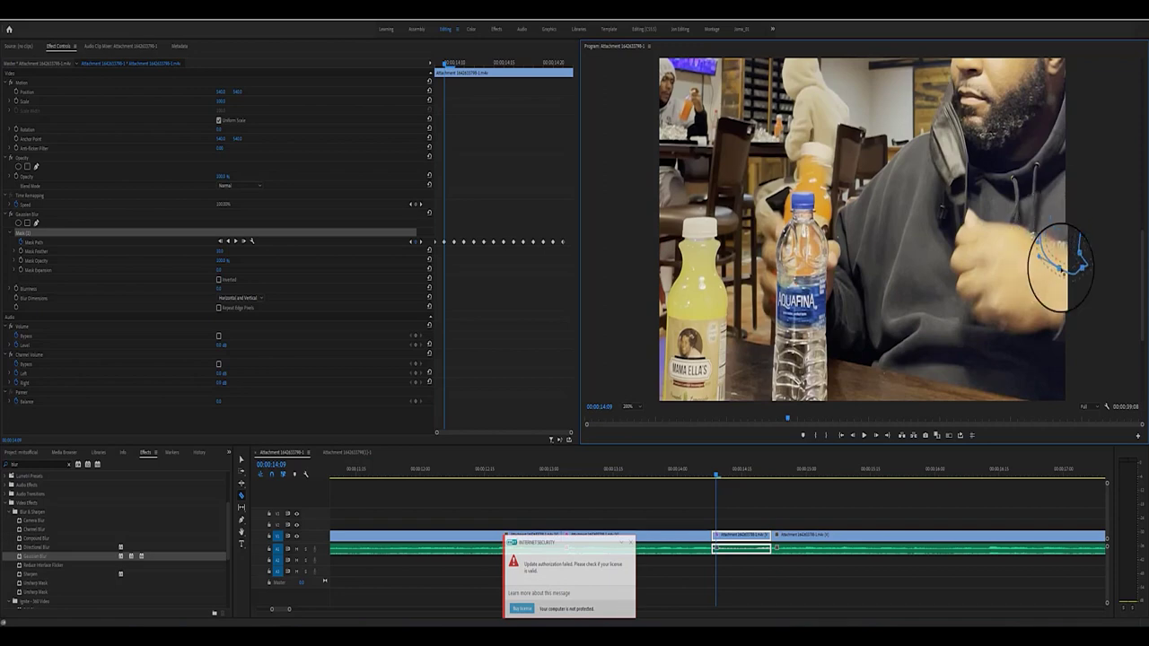
Step: Fine-tune the mask onto the emblem at 14:09, then step back to 14:08
left_click_drag(1060, 267, 1067, 256)
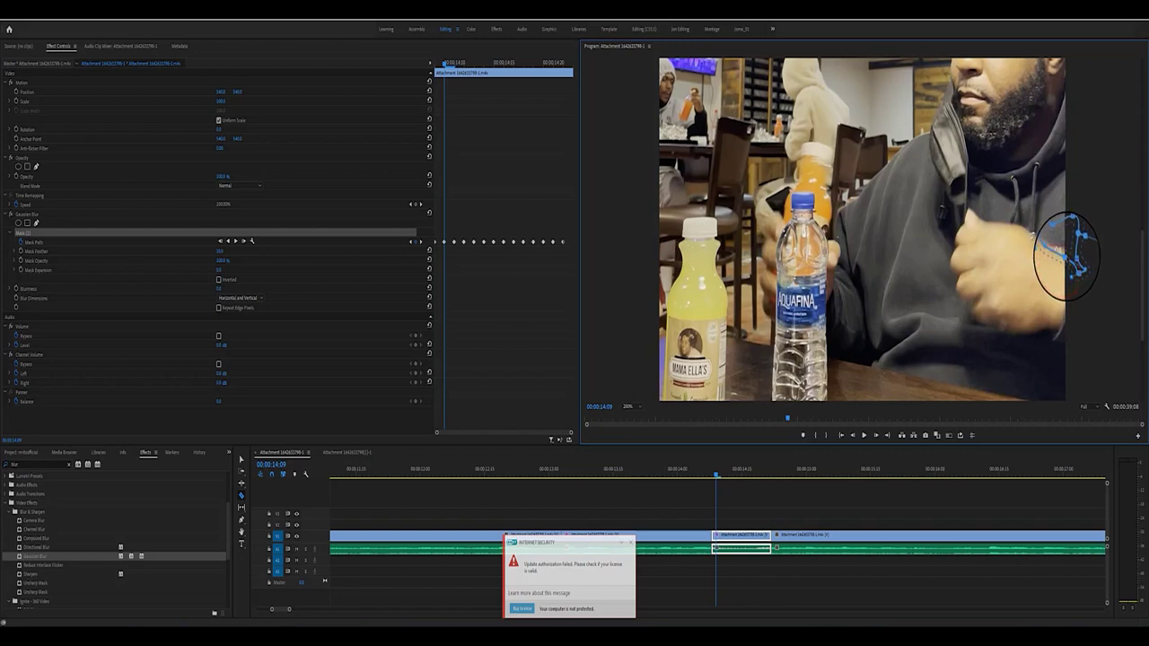
left_click_drag(1066, 256, 1071, 247)
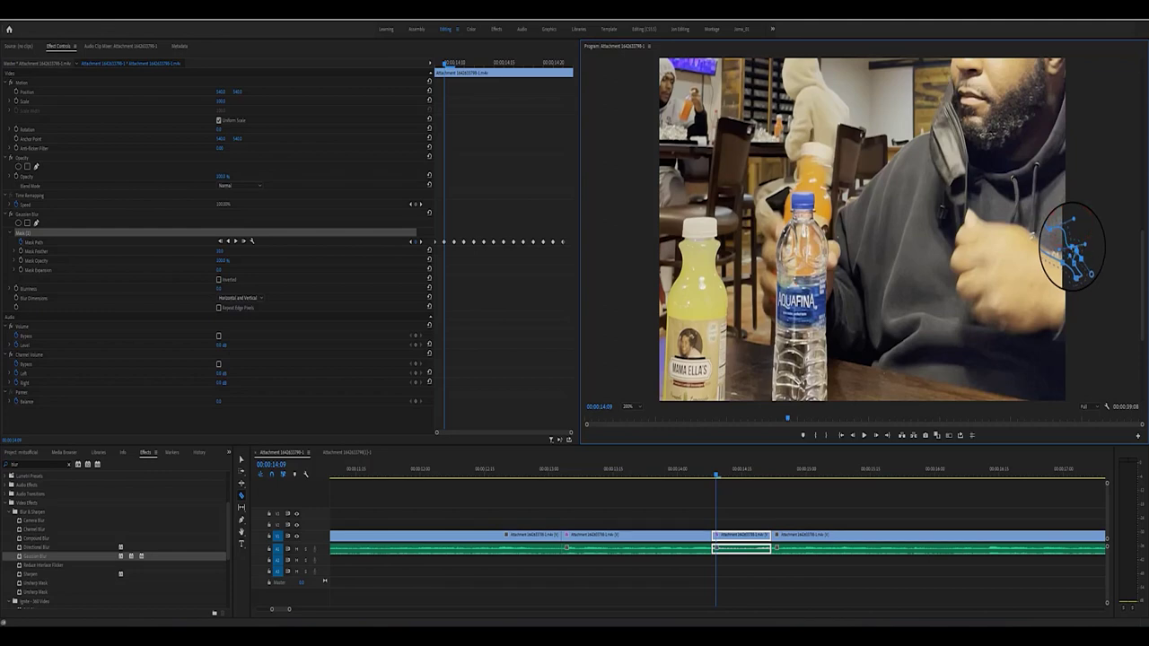
left_click_drag(1075, 250, 1052, 236)
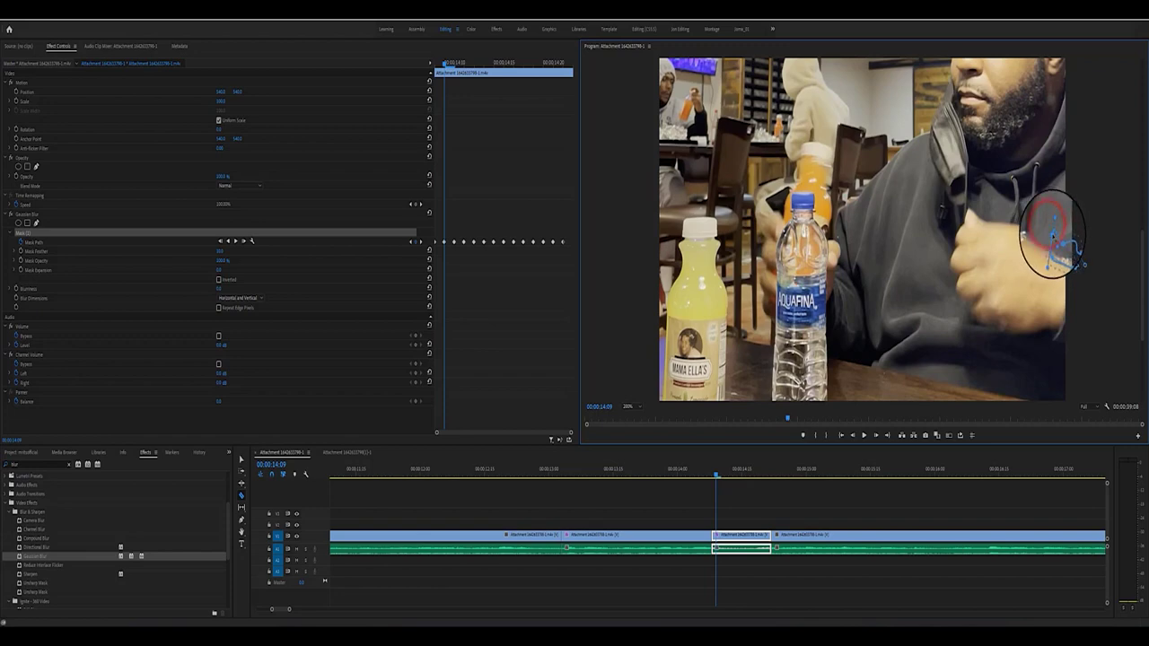
left_click_drag(1052, 236, 1065, 256)
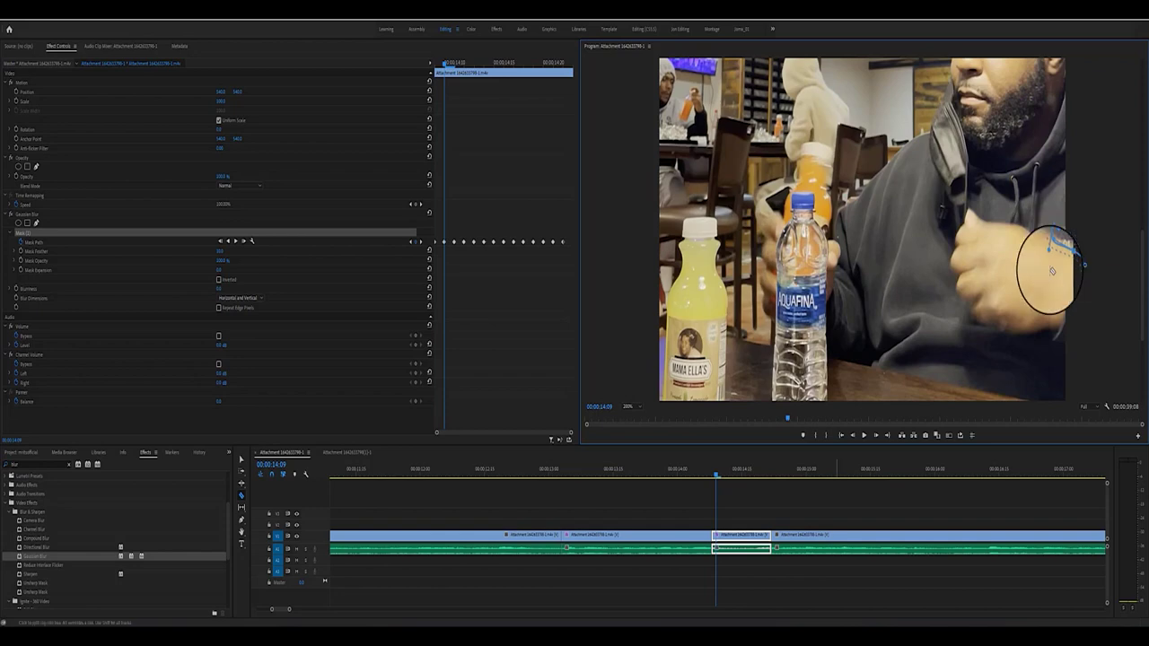
left_click(853, 436)
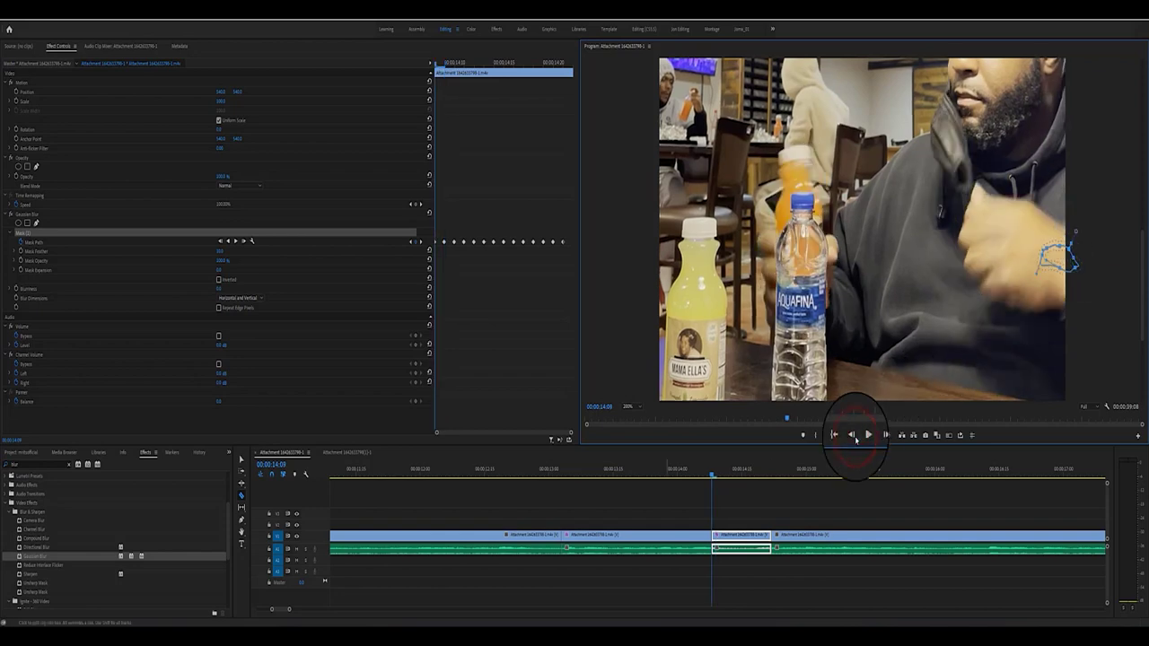
left_click(856, 437)
left_click(289, 610)
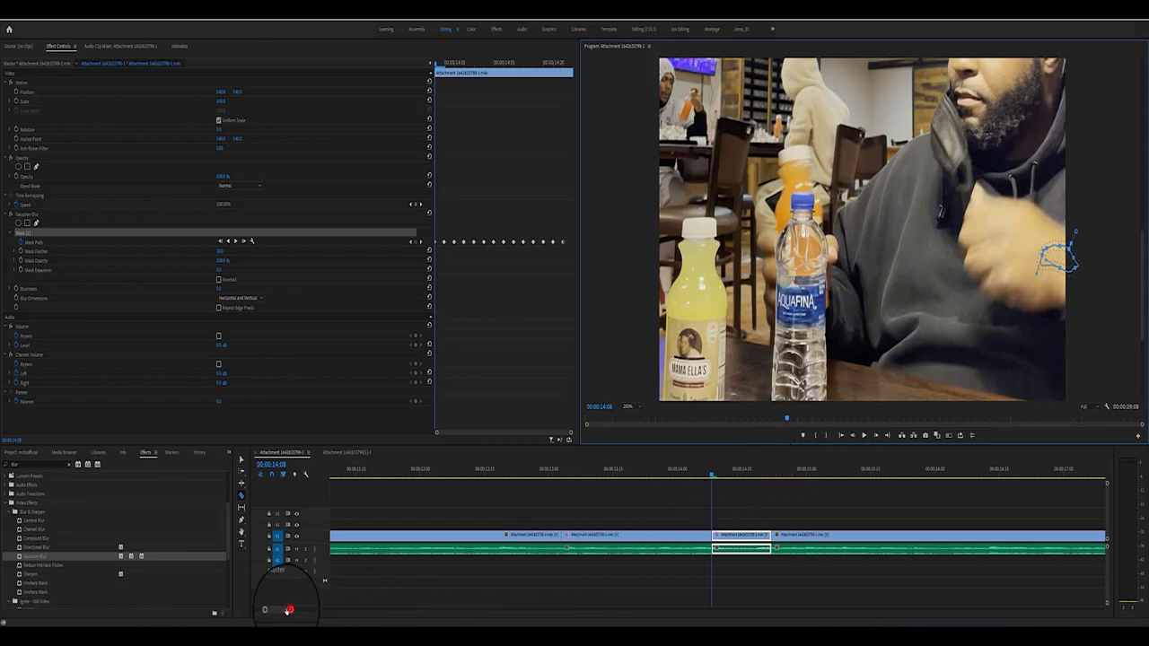
Step: Zoom the timeline in around the clips and go to frame 14:08
left_click_drag(289, 611, 283, 611)
left_click(875, 436)
left_click(721, 535)
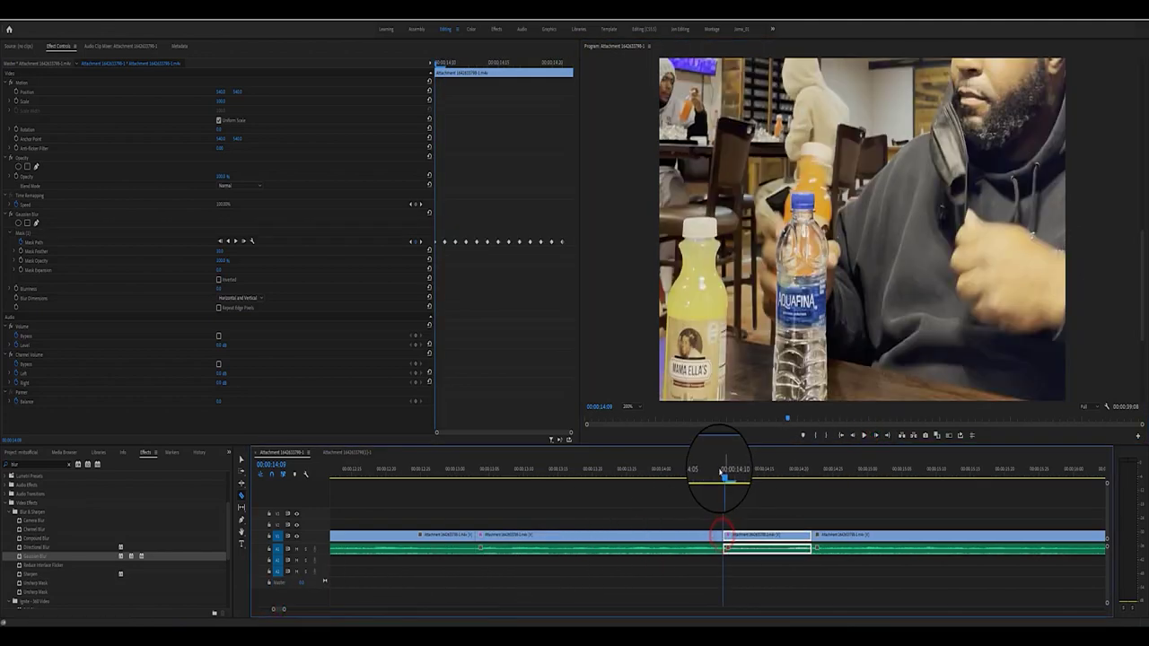
left_click(721, 470)
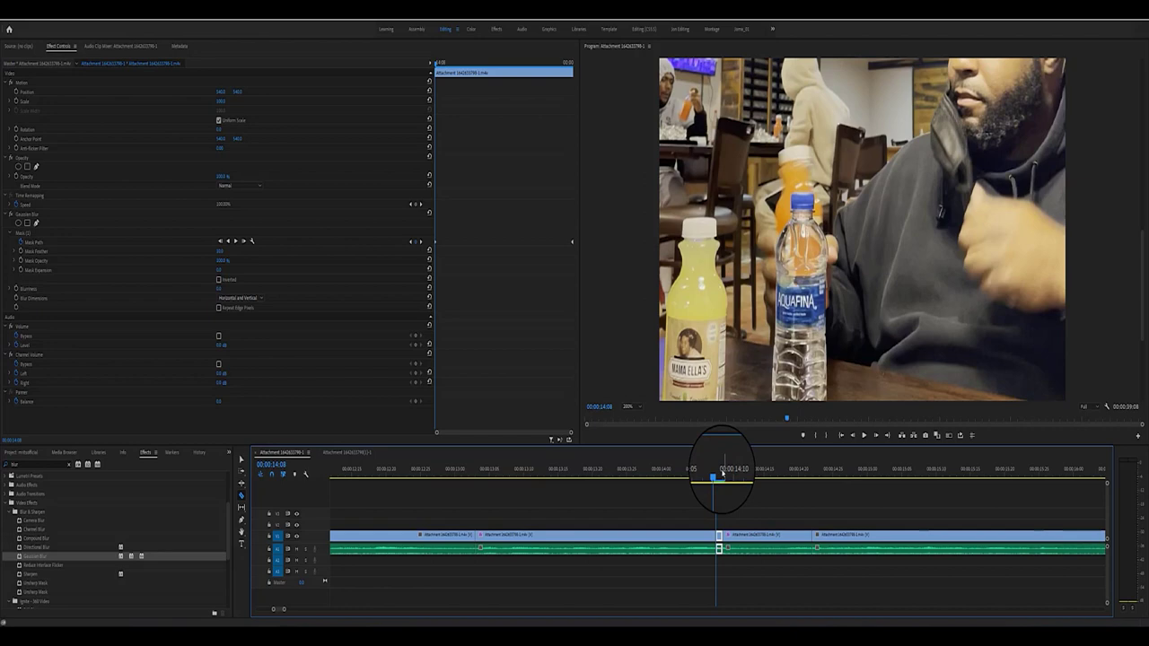
Step: Select the Gaussian Blur effect there, then move the playhead to frame 14:15
left_click(60, 213)
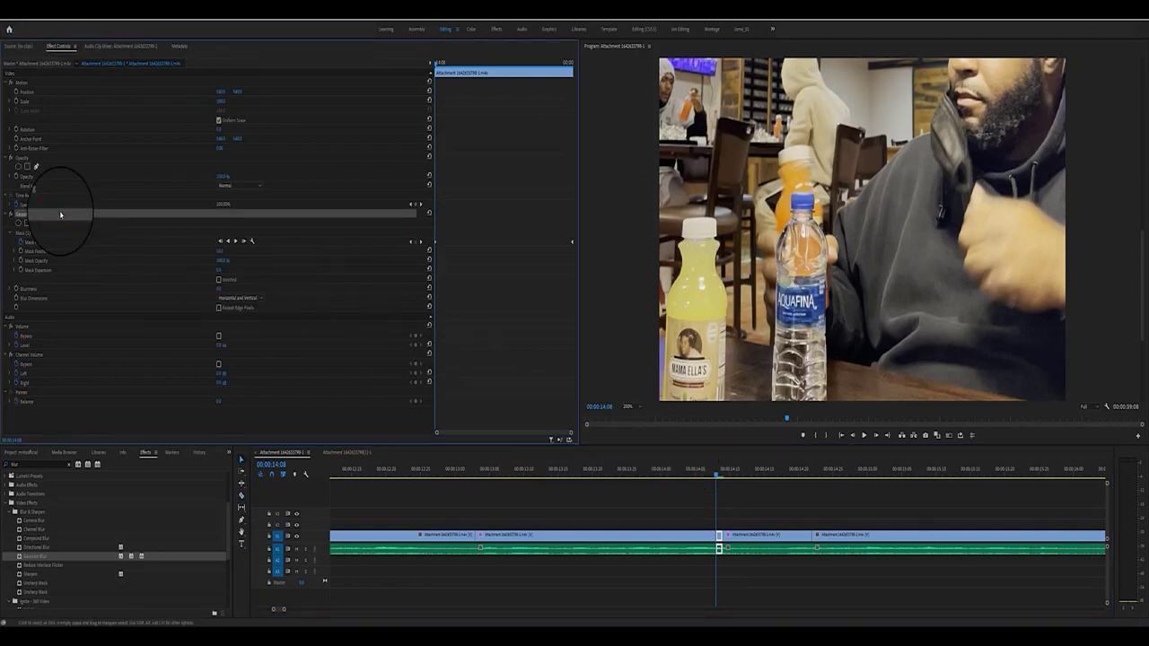
left_click(82, 231)
left_click(76, 213)
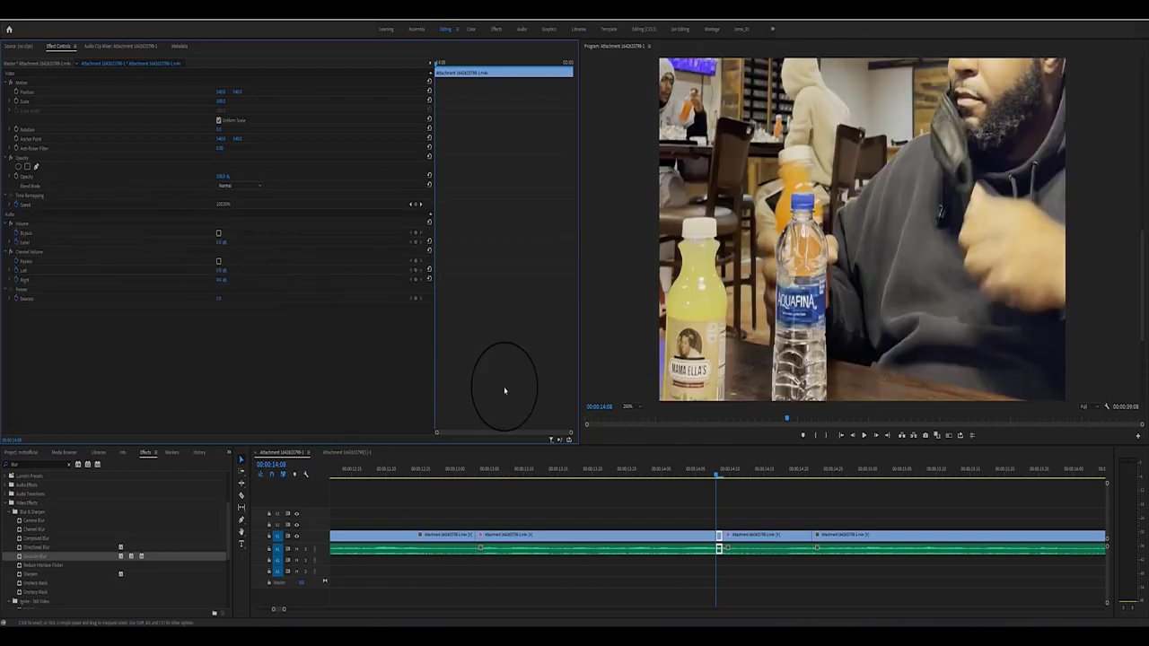
left_click(720, 474)
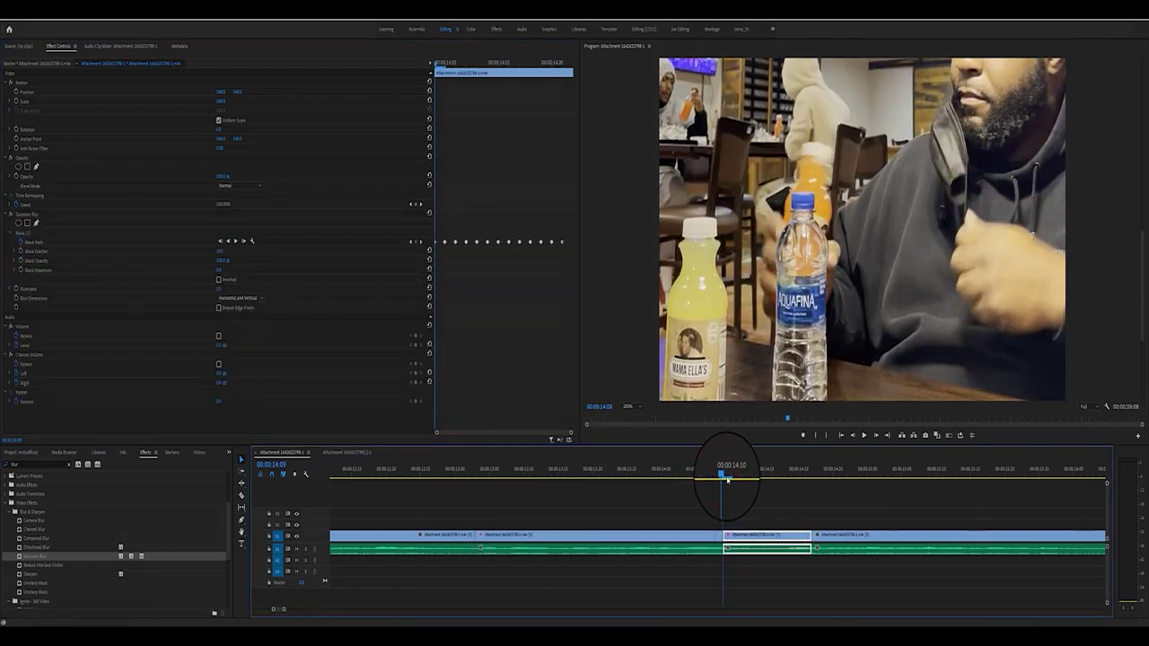
left_click_drag(721, 474, 772, 477)
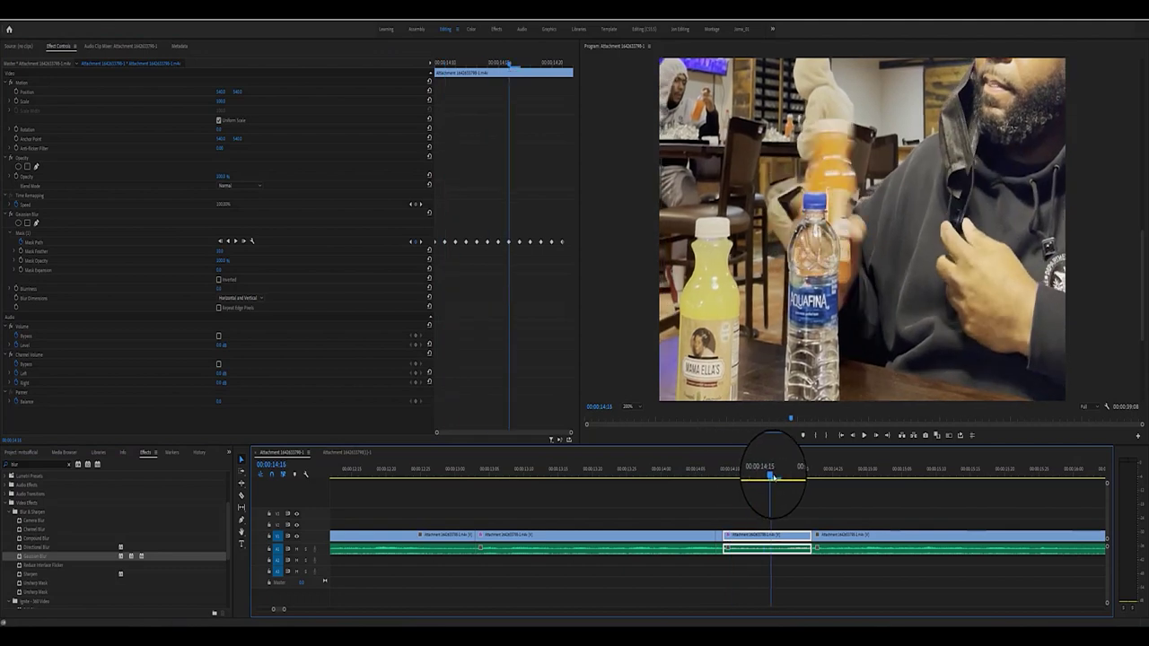
Step: Track the mask forward from 14:14, then reshape it over the emblem at 14:16
left_click(45, 232)
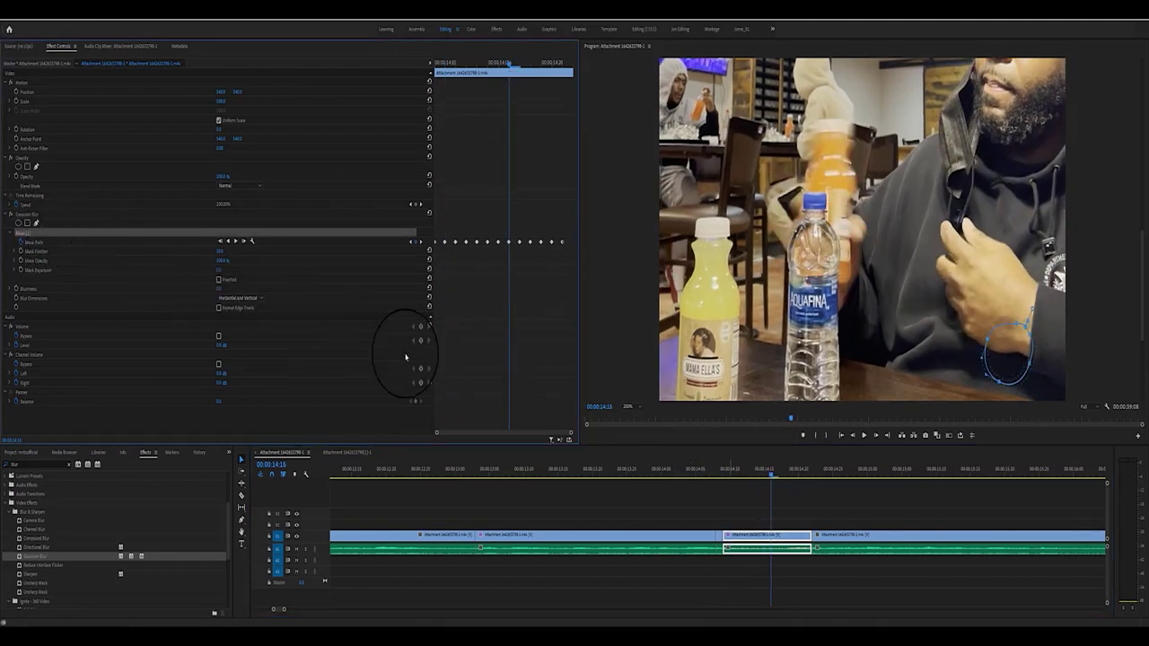
left_click(765, 476)
left_click_drag(765, 476, 756, 477)
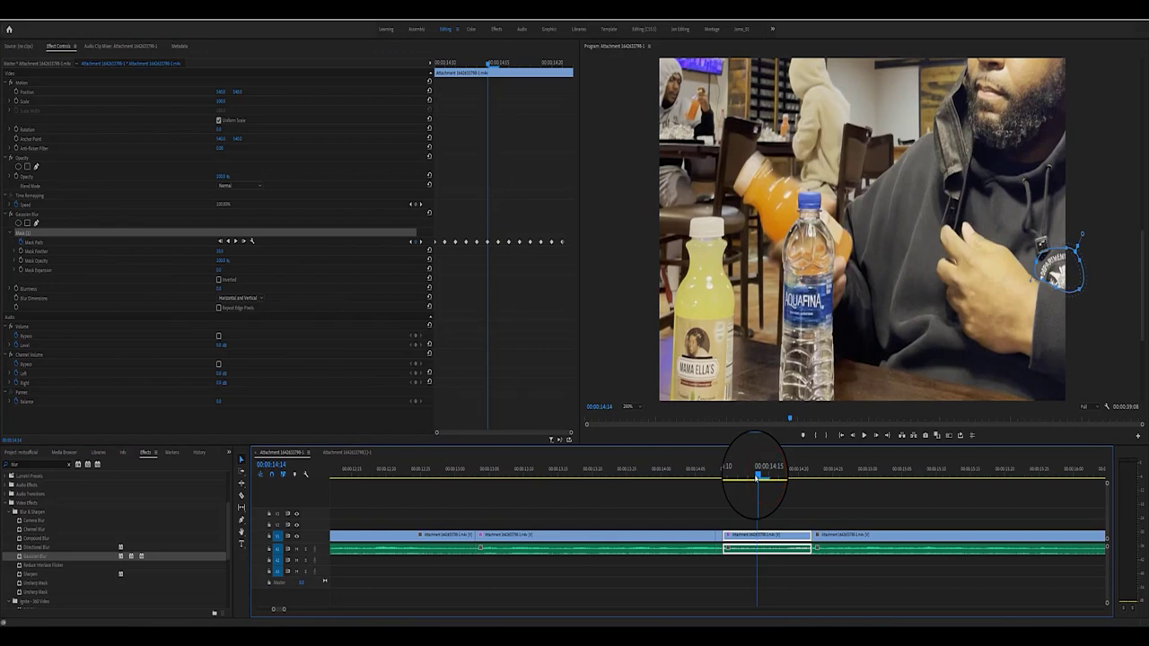
left_click(236, 242)
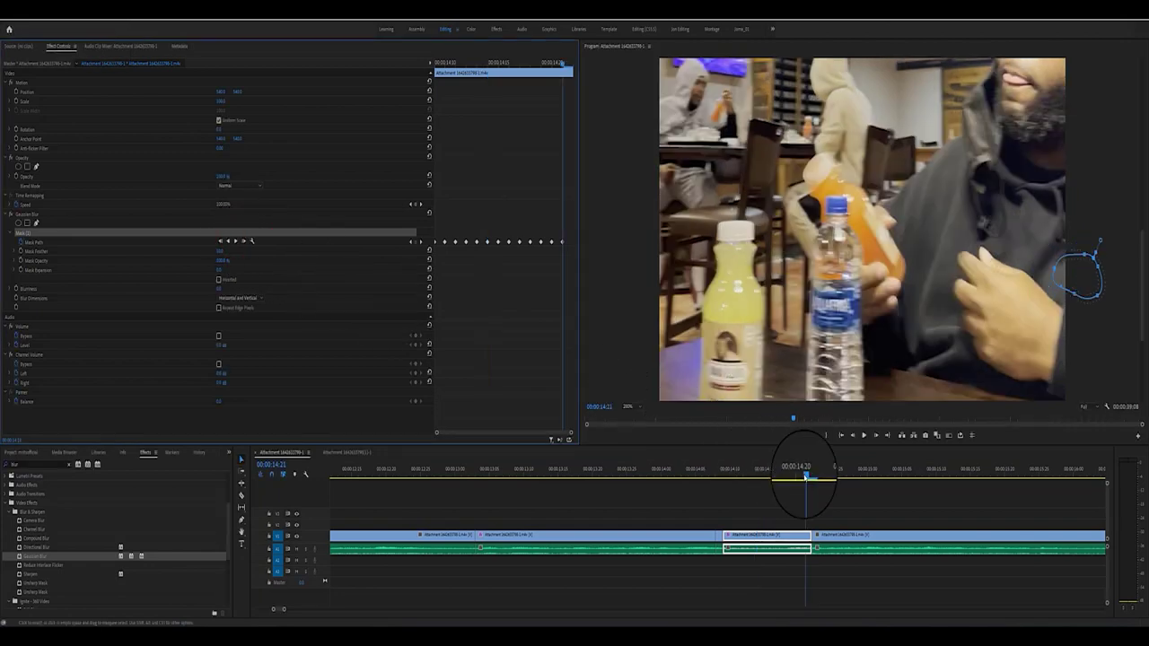
left_click_drag(806, 476, 764, 487)
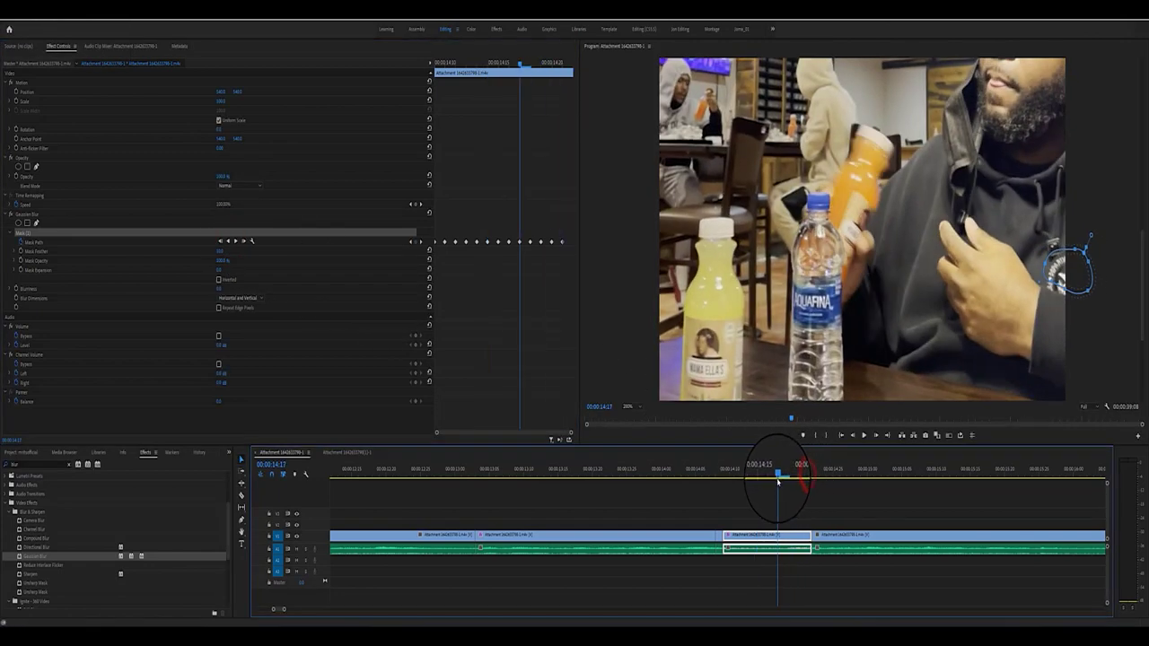
left_click_drag(762, 488, 775, 490)
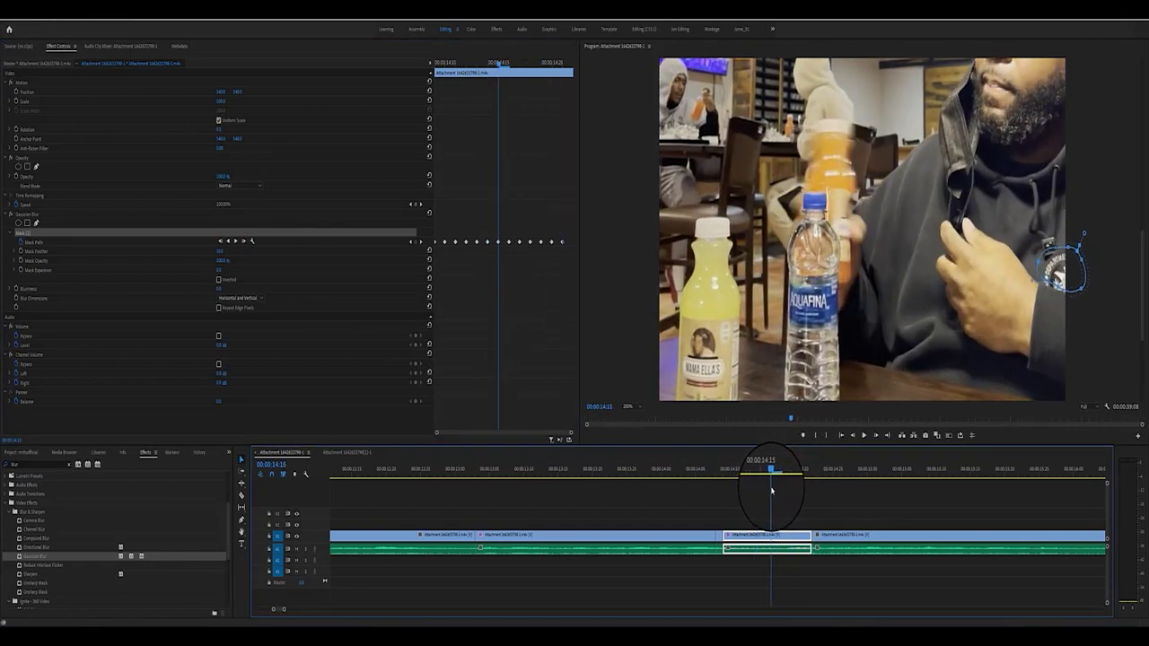
left_click_drag(1048, 255, 1061, 289)
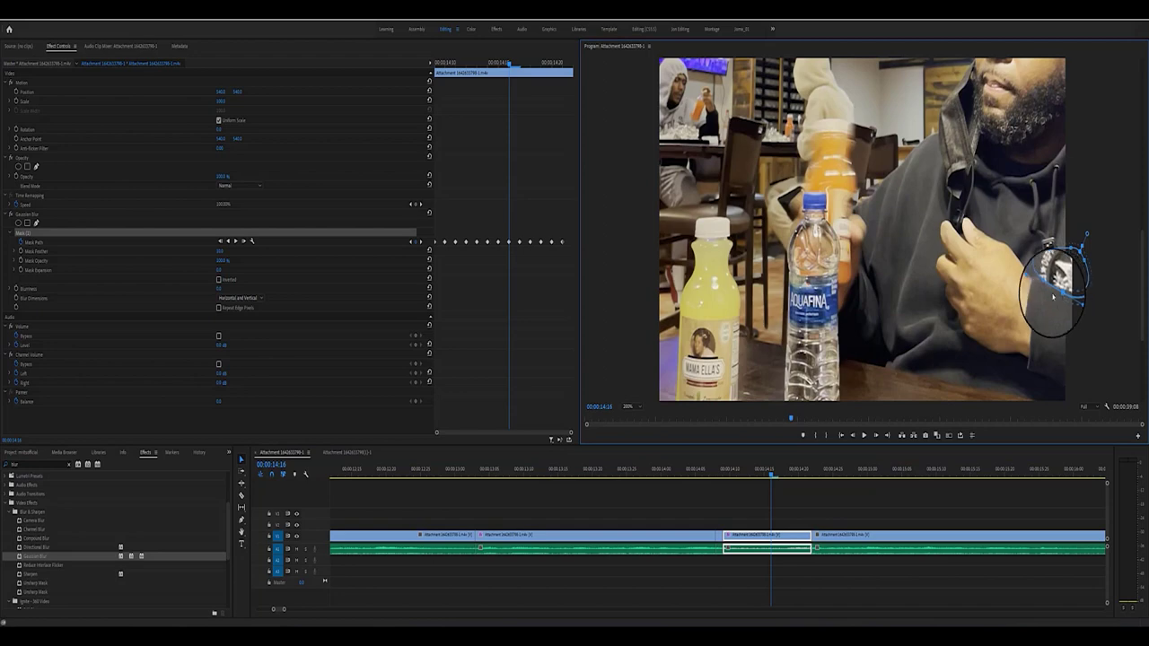
Step: Retrack forward from 14:16 and nudge the mask back over the emblem at 14:18
left_click(233, 241)
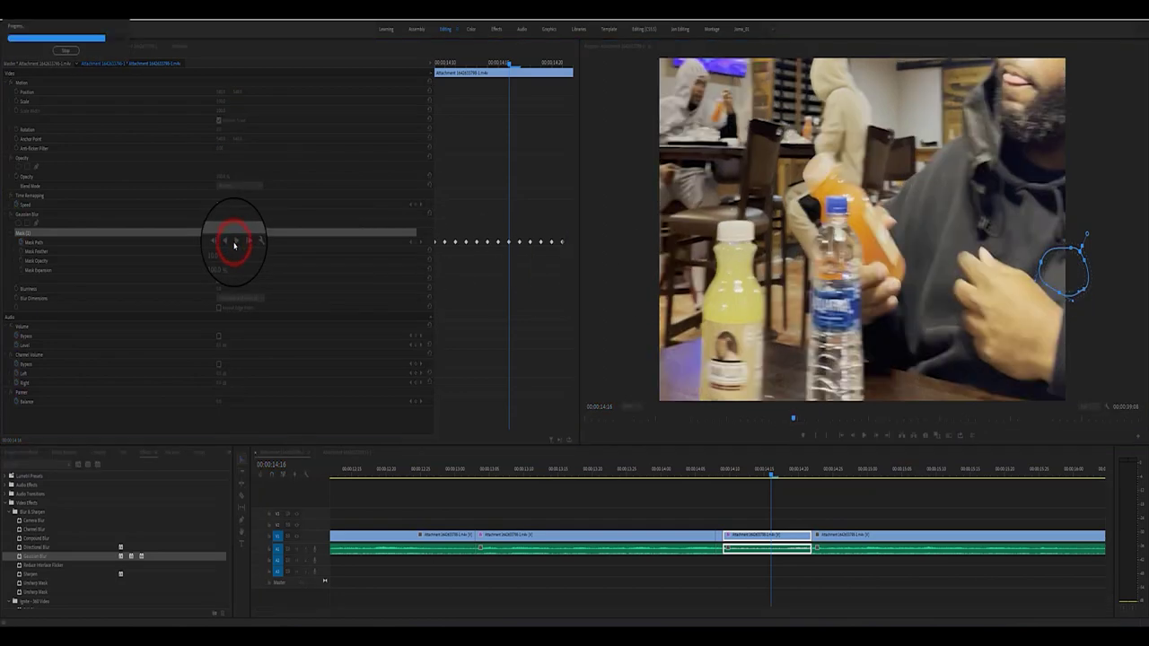
left_click(790, 487)
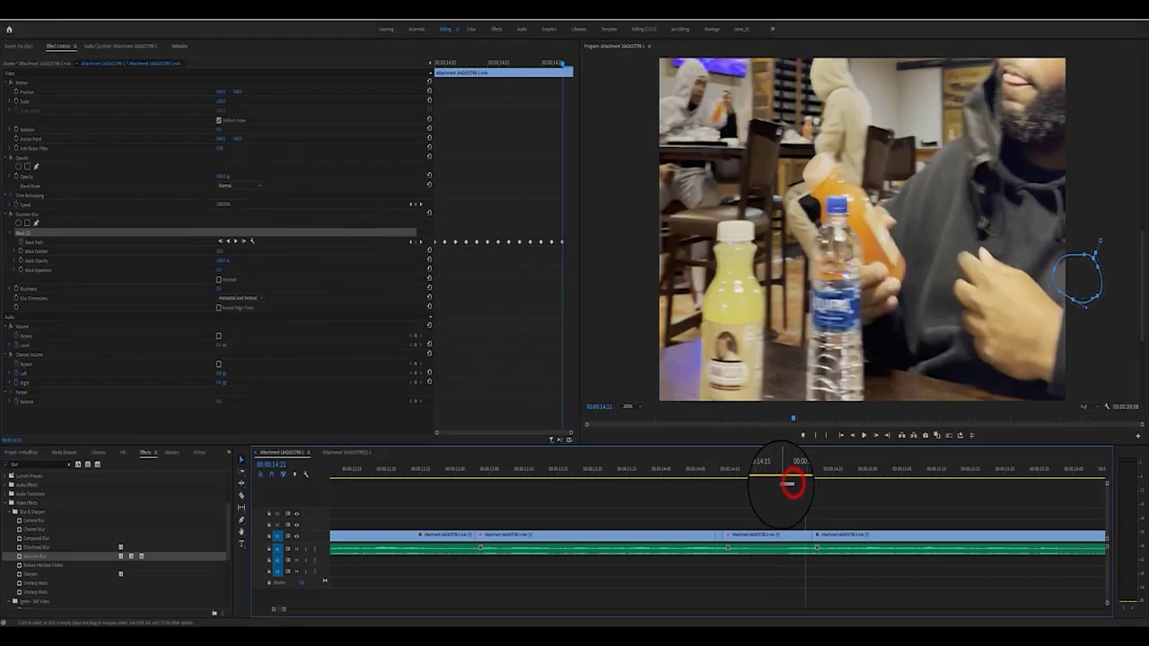
left_click_drag(788, 476, 771, 477)
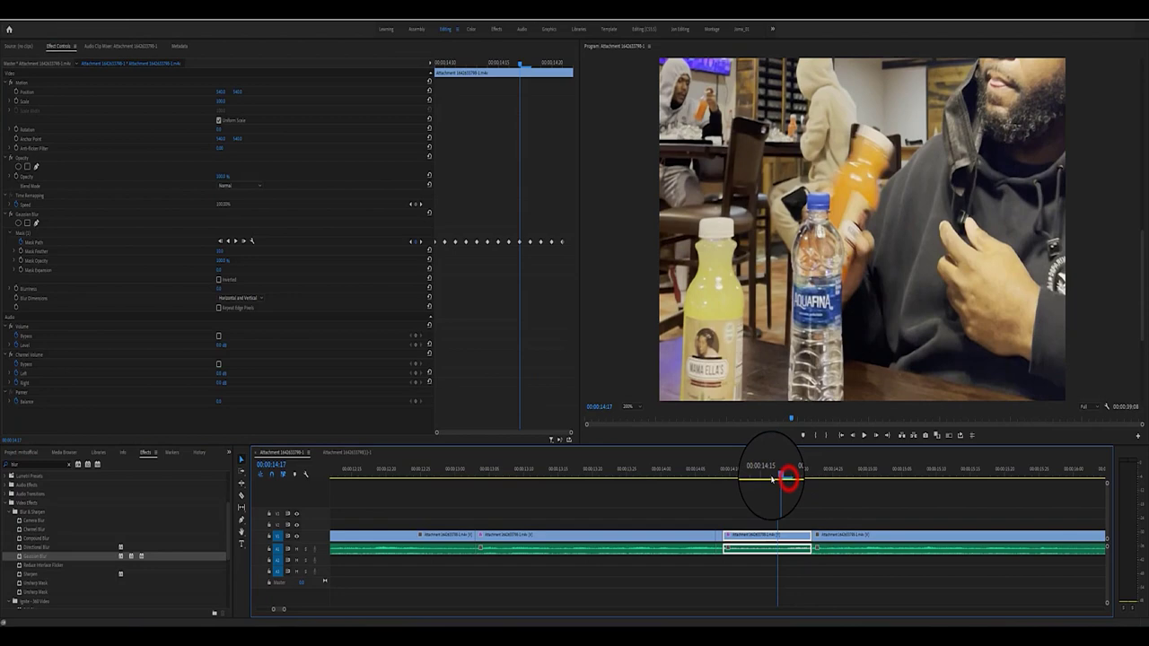
left_click(167, 232)
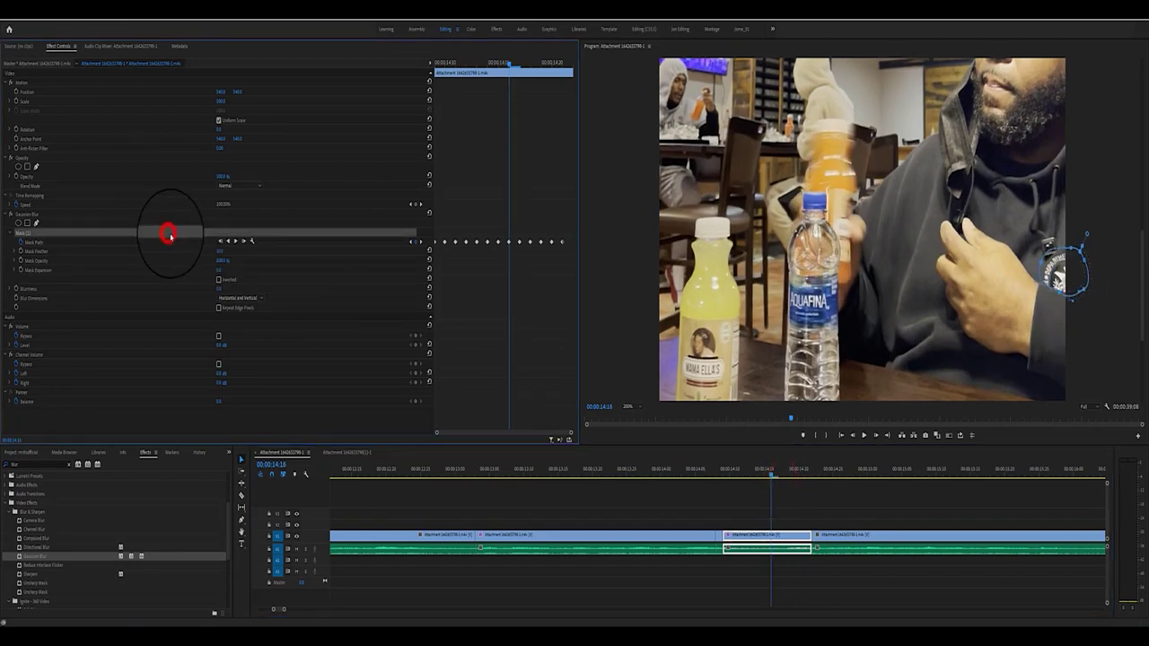
left_click(876, 436)
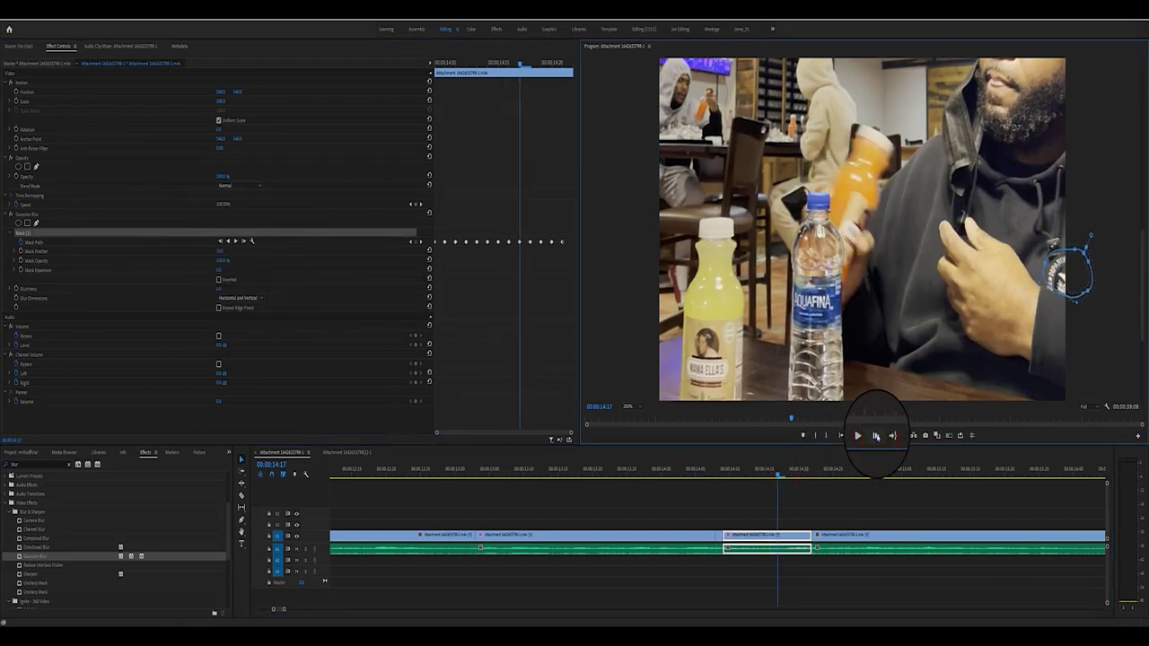
left_click(876, 436)
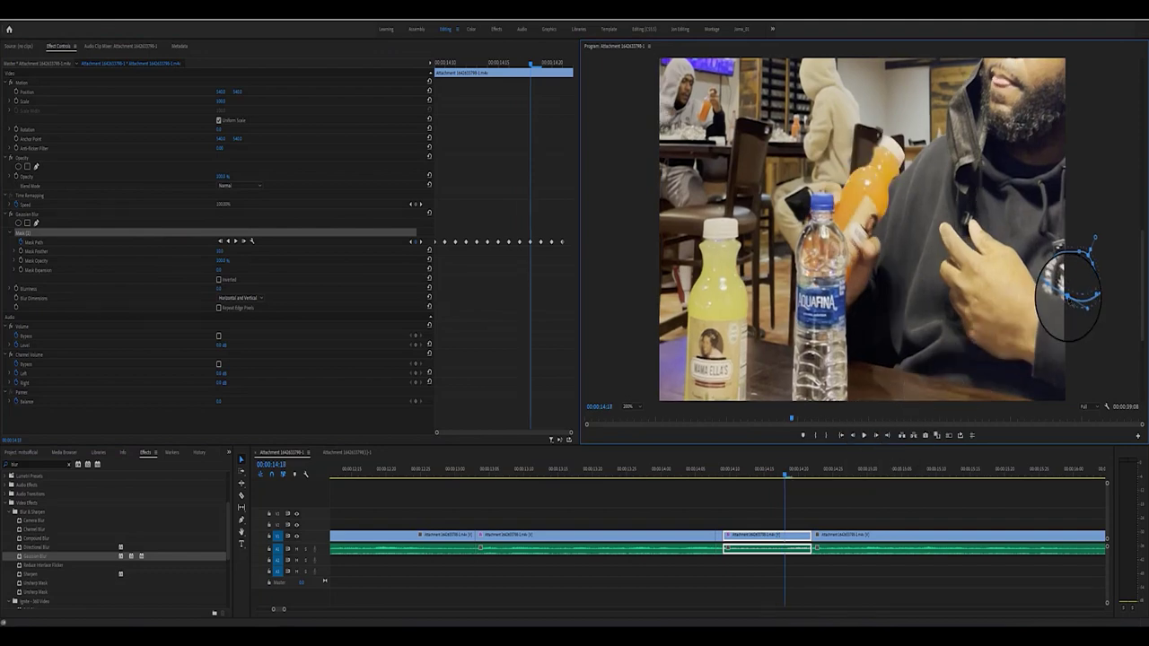
left_click_drag(1078, 296, 1072, 297)
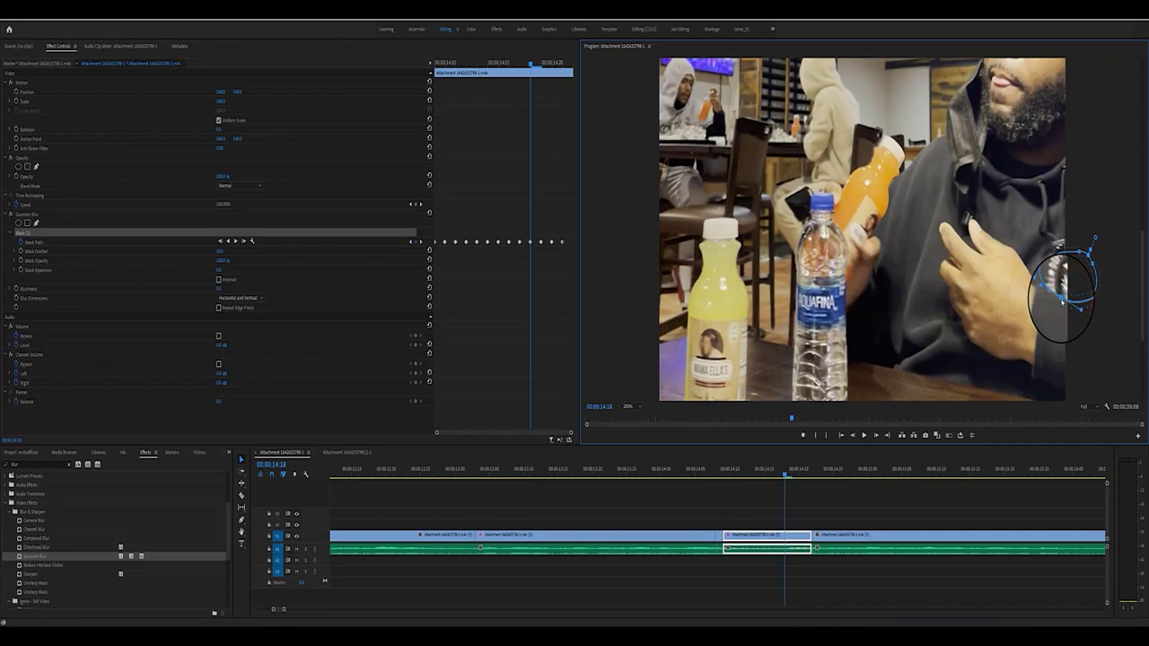
Step: Realign the mask over the emblem on frames 14:19 through 14:21
left_click(876, 435)
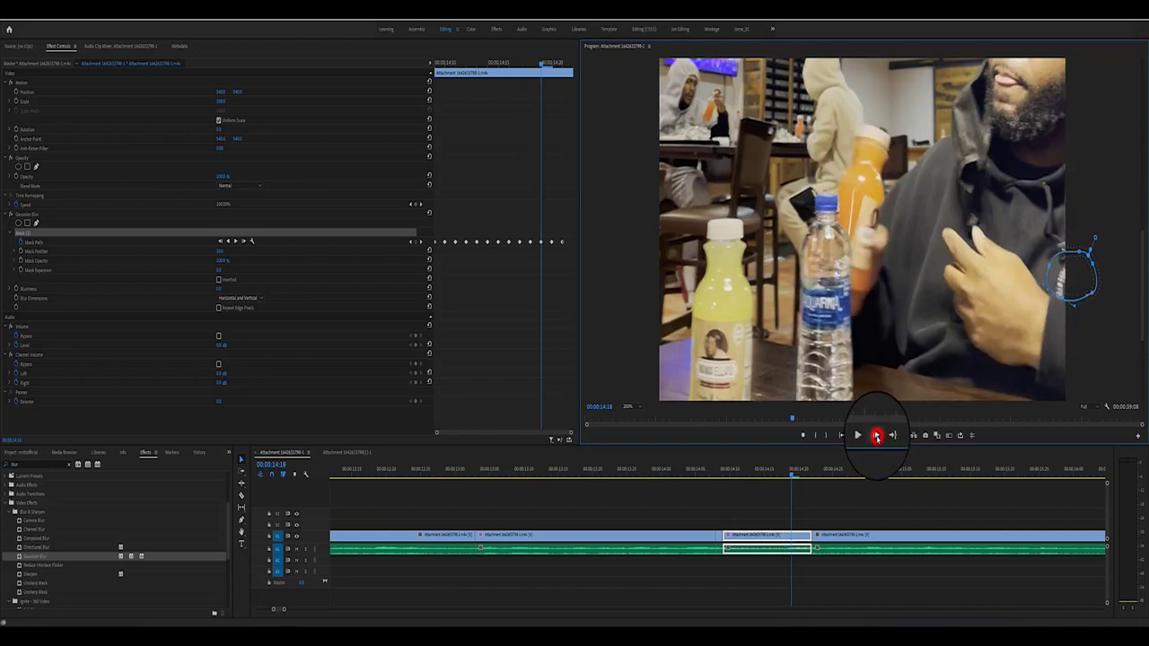
left_click(1072, 300)
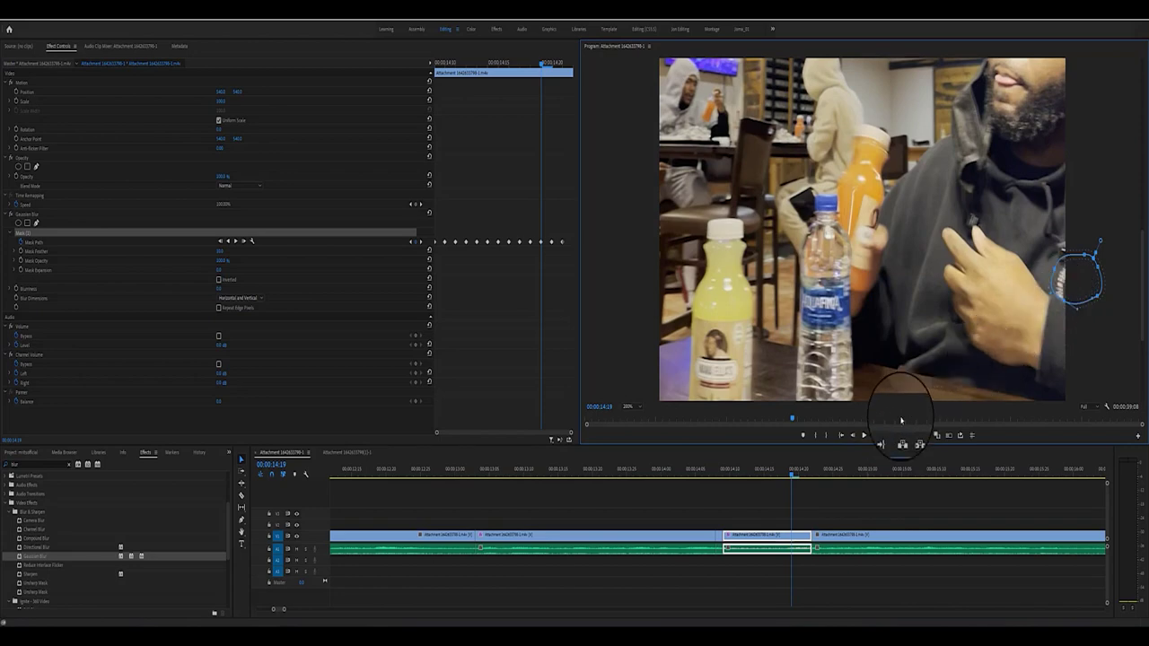
left_click(876, 435)
left_click(1075, 297)
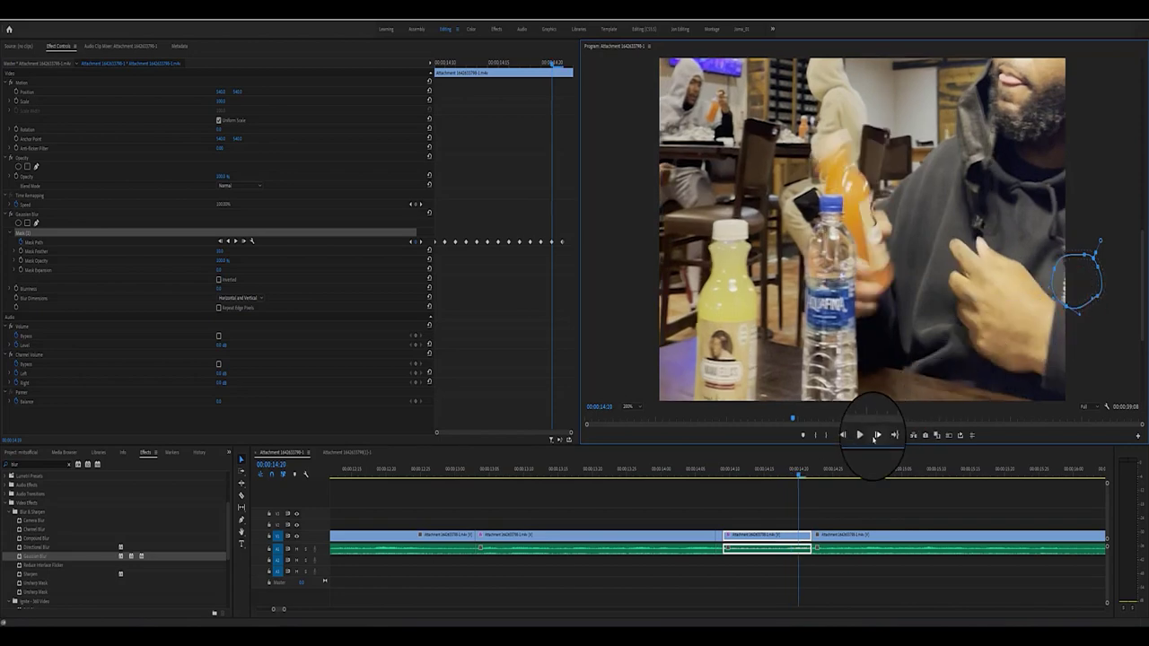
left_click(875, 436)
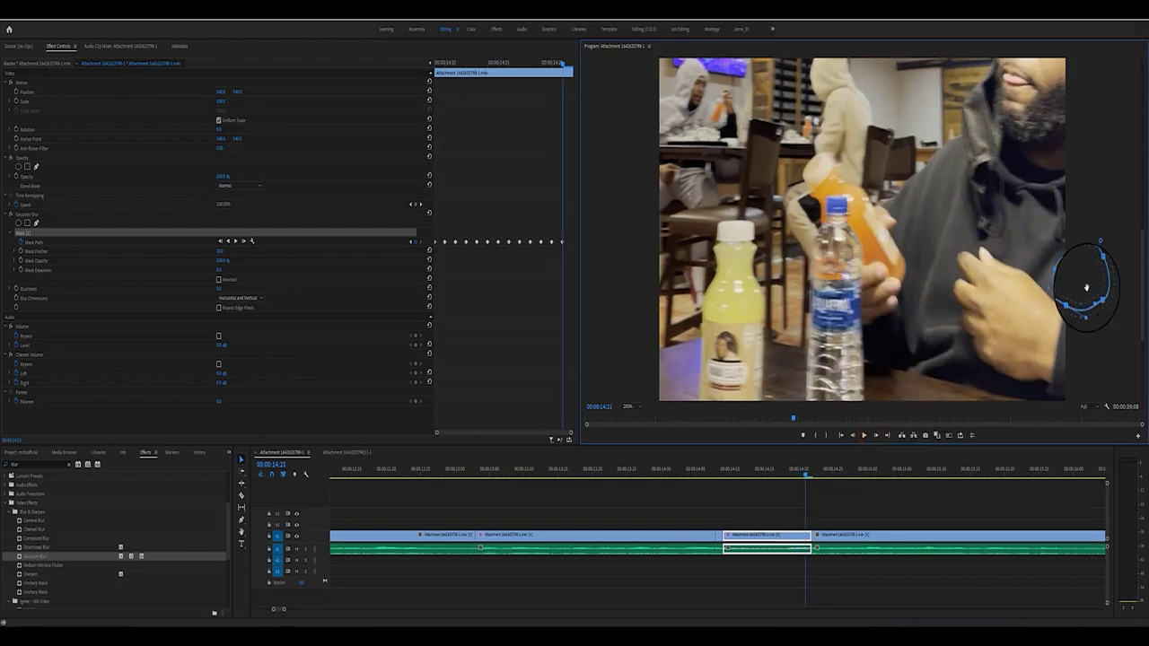
left_click_drag(1087, 292, 1102, 296)
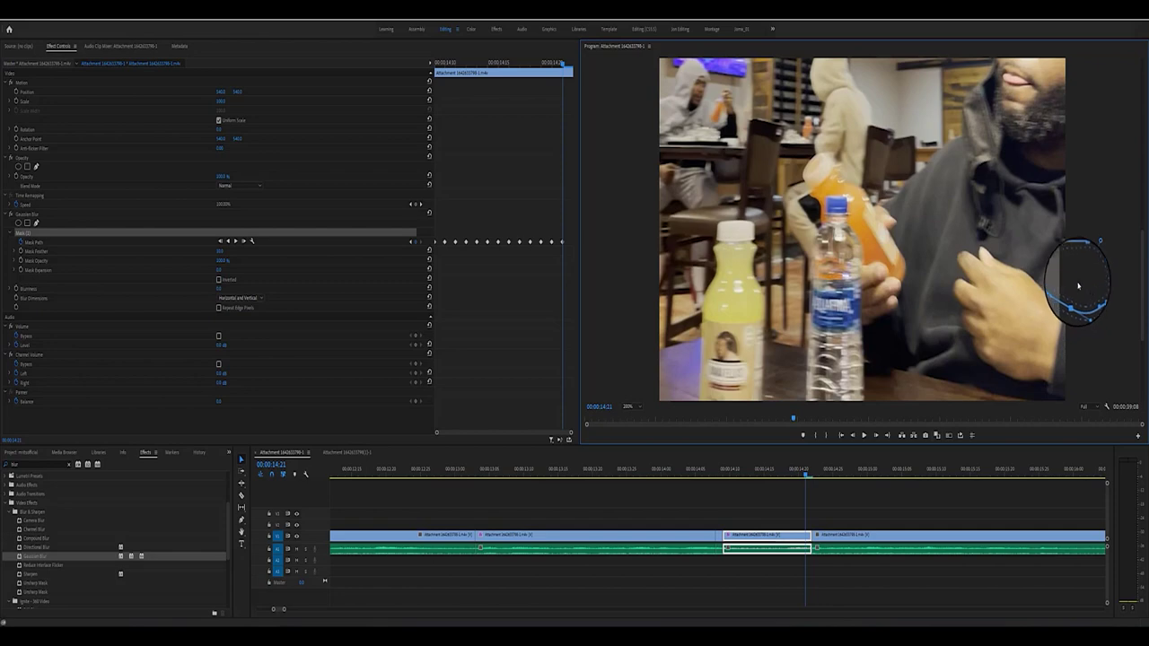
left_click(876, 435)
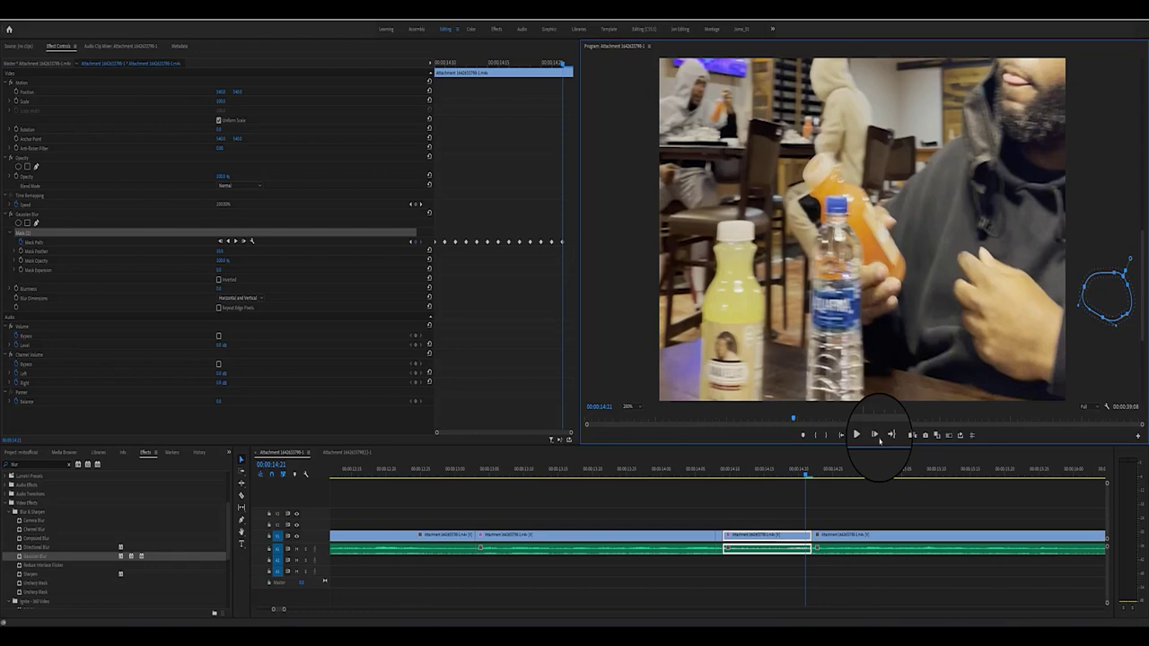
left_click(876, 435)
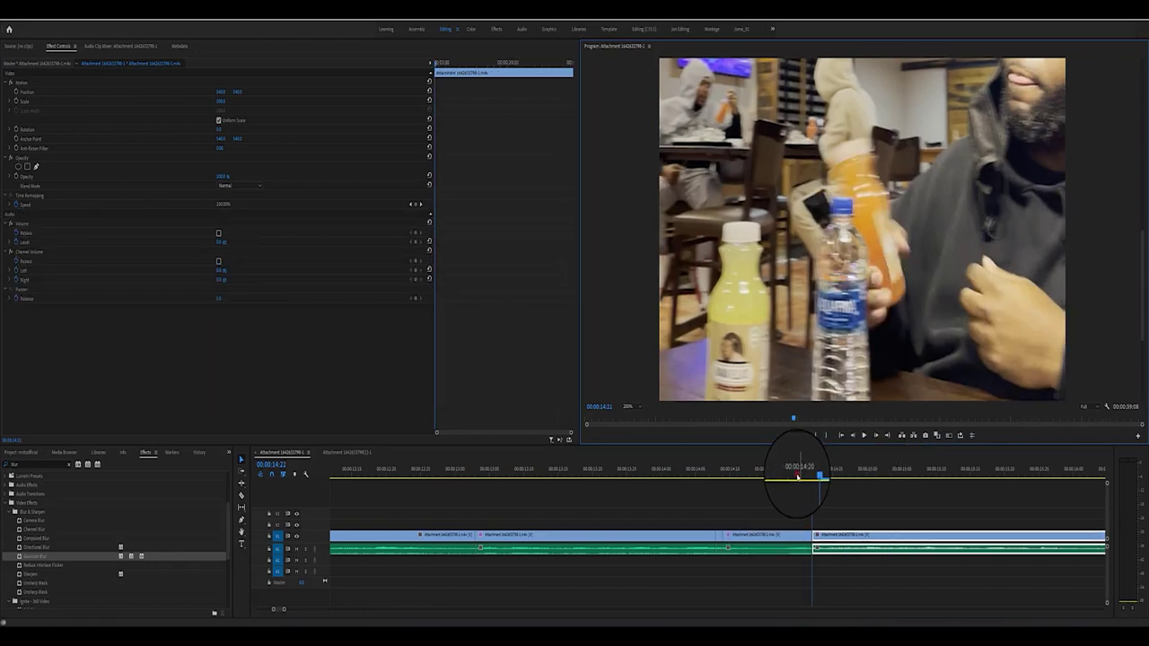
Step: At frame 13:26, raise the blurriness and enable Repeat Edge Pixels
left_click(770, 468)
left_click_drag(777, 481, 788, 483)
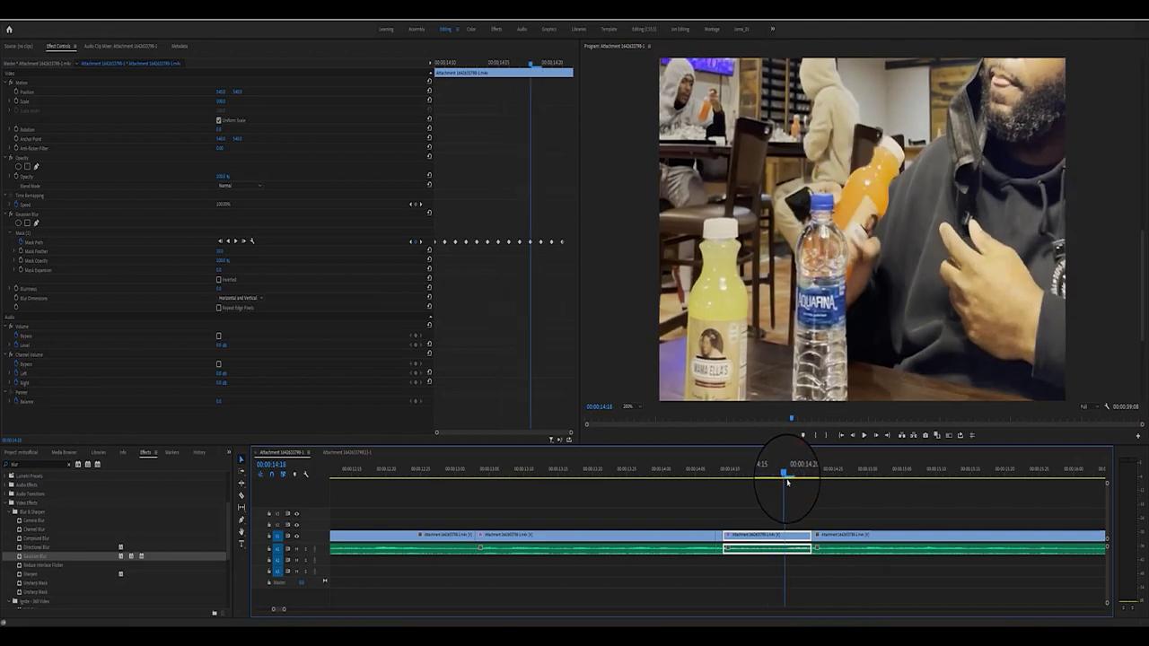
left_click(529, 467)
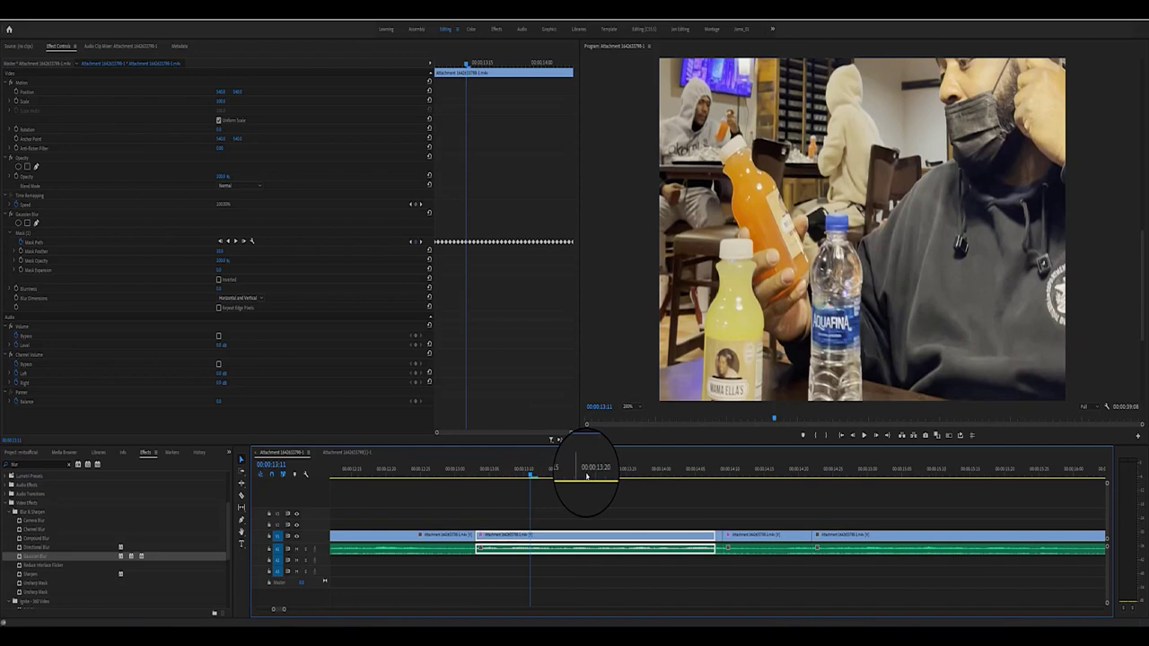
left_click(600, 474)
left_click_drag(600, 476, 634, 476)
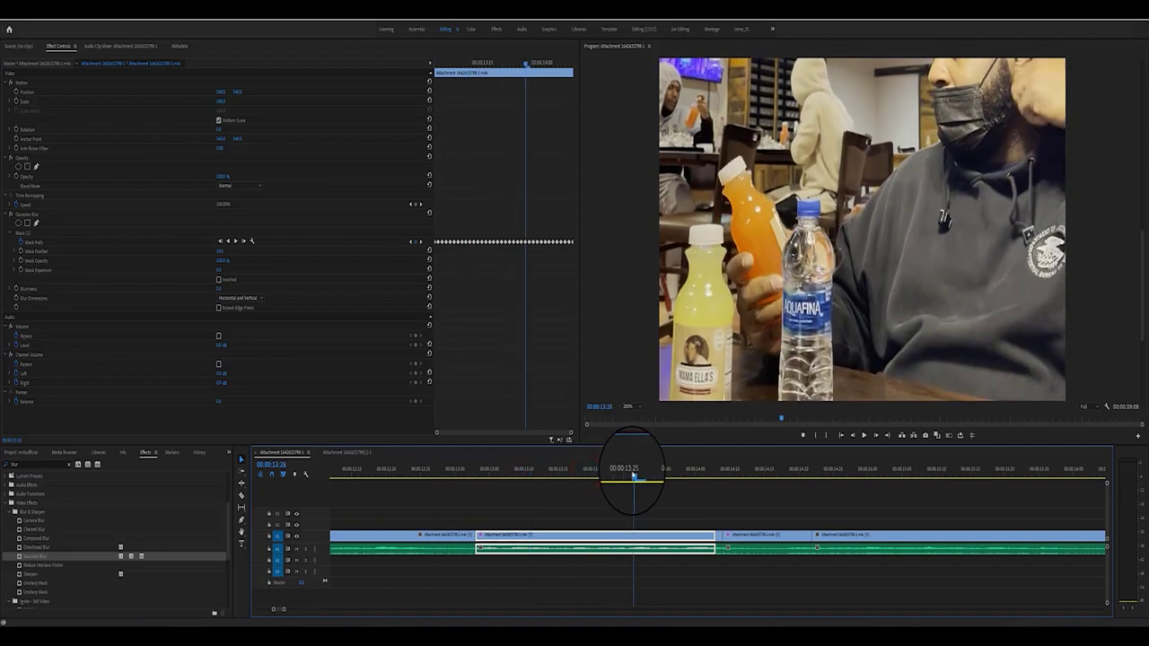
left_click_drag(218, 288, 215, 288)
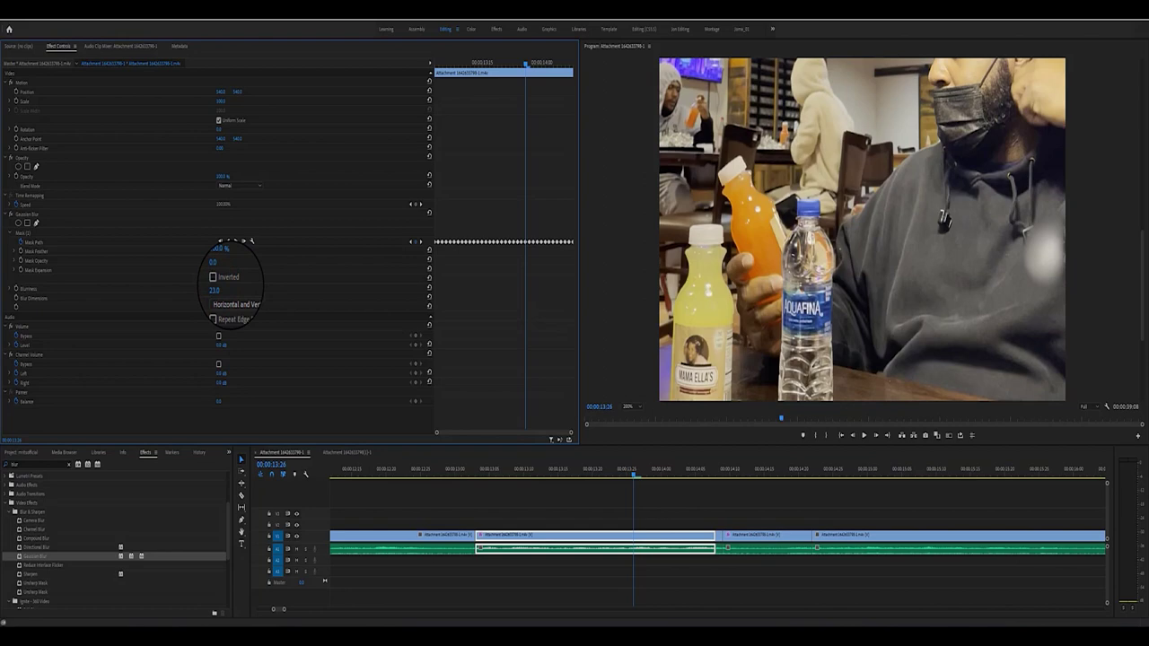
left_click(1064, 248)
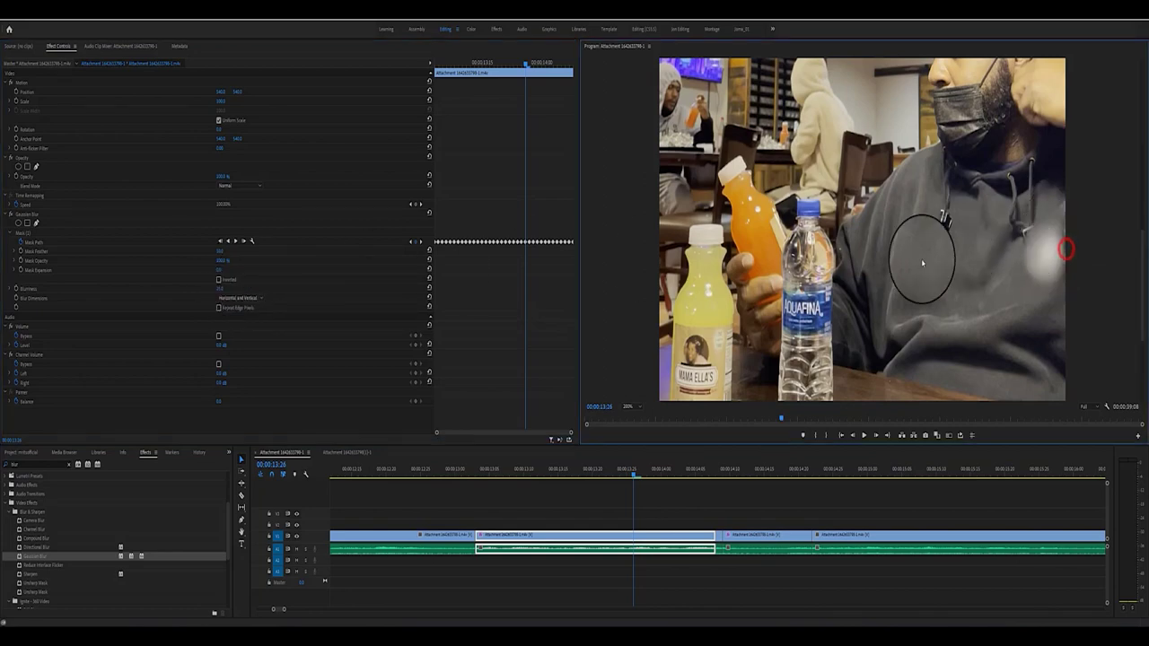
left_click(219, 308)
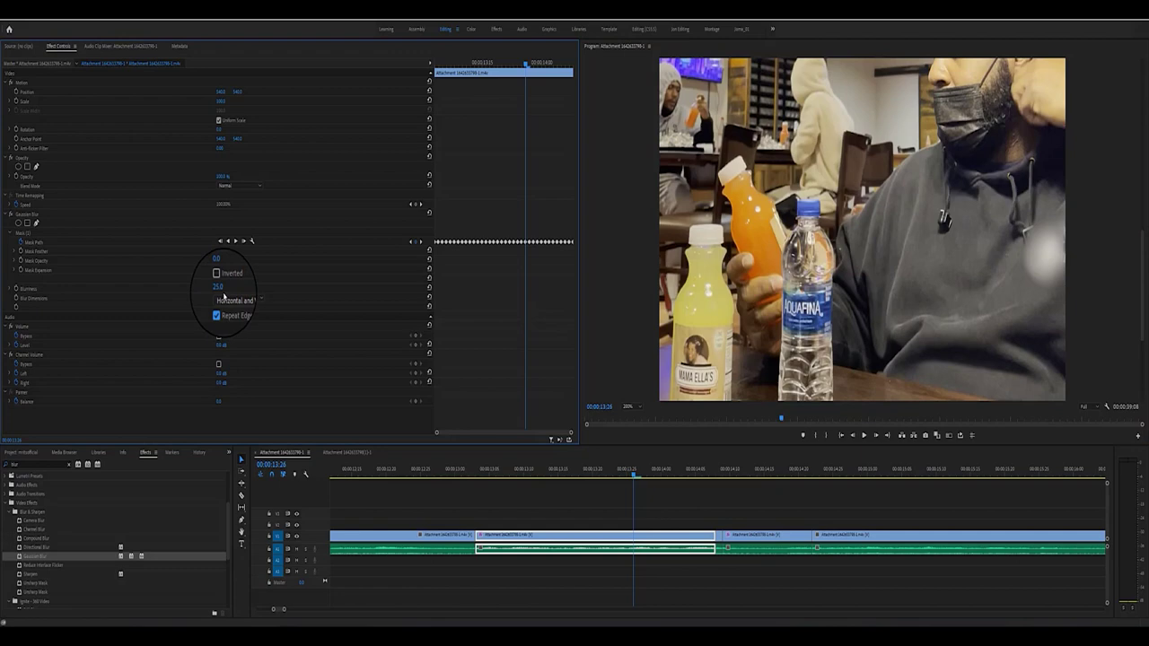
Step: Set Mask Feather to 27, Mask Expansion to 9 and Blurriness to 30
left_click_drag(219, 250, 229, 251)
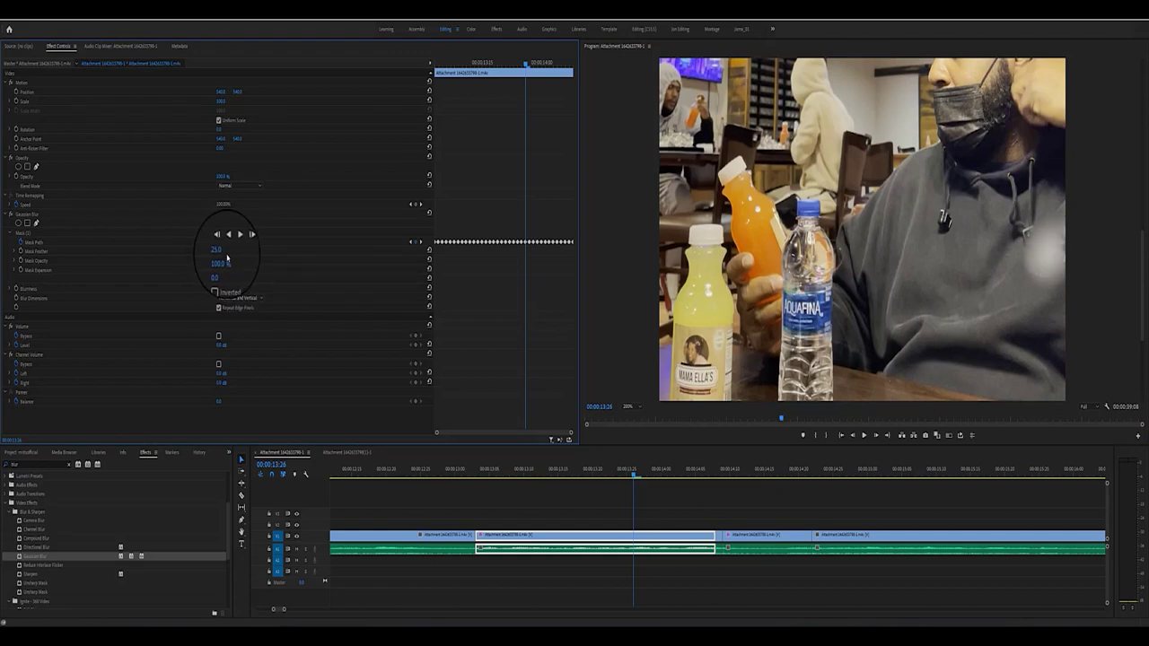
left_click(99, 235)
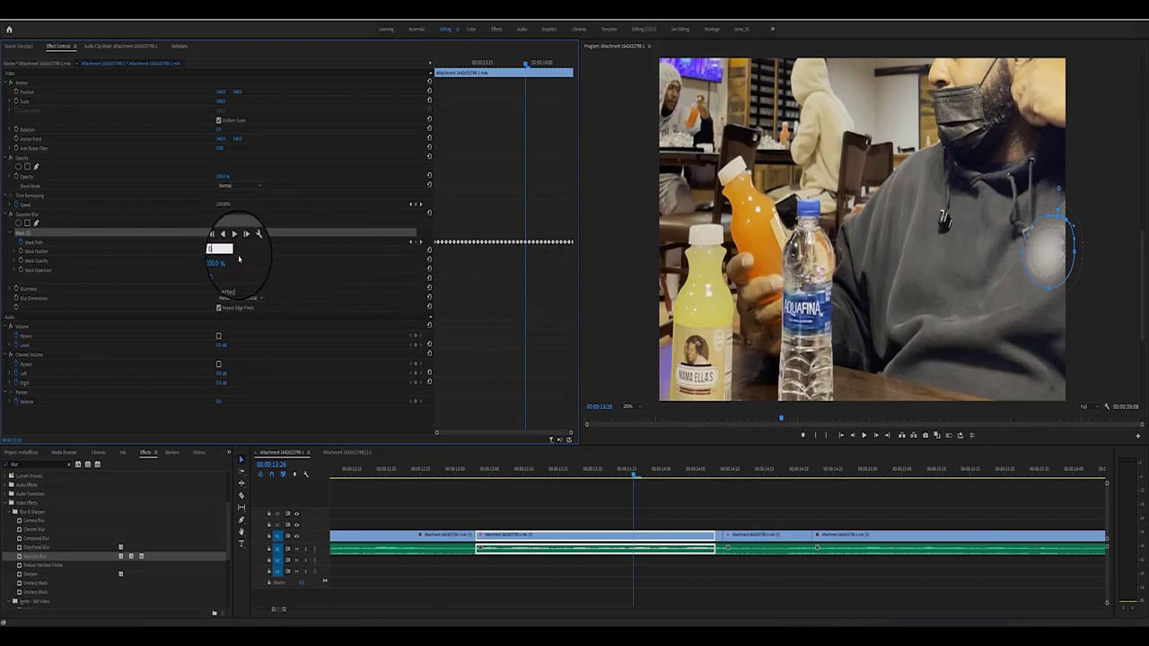
left_click(307, 282)
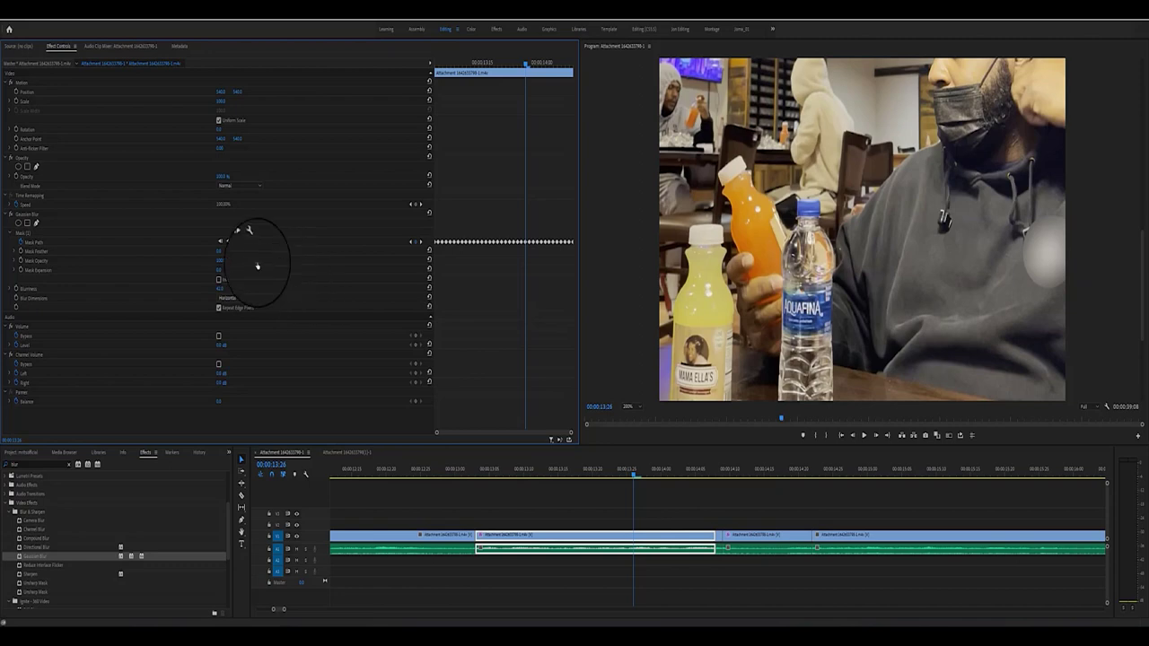
left_click_drag(218, 253, 224, 250)
left_click_drag(218, 269, 231, 269)
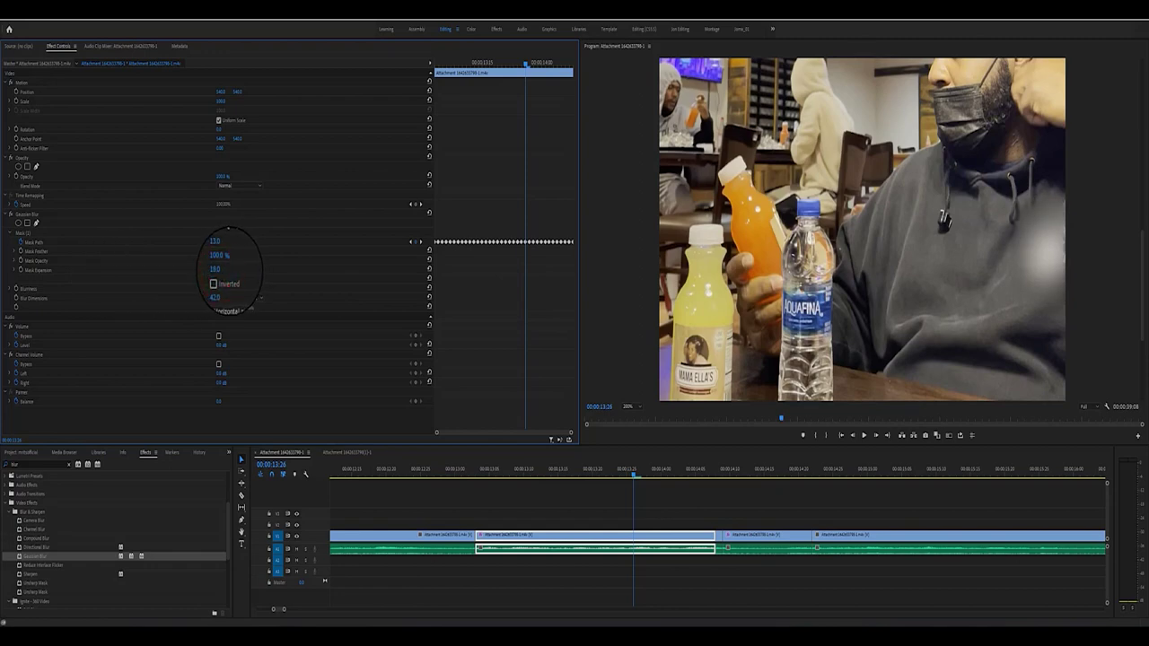
left_click_drag(221, 271, 215, 271)
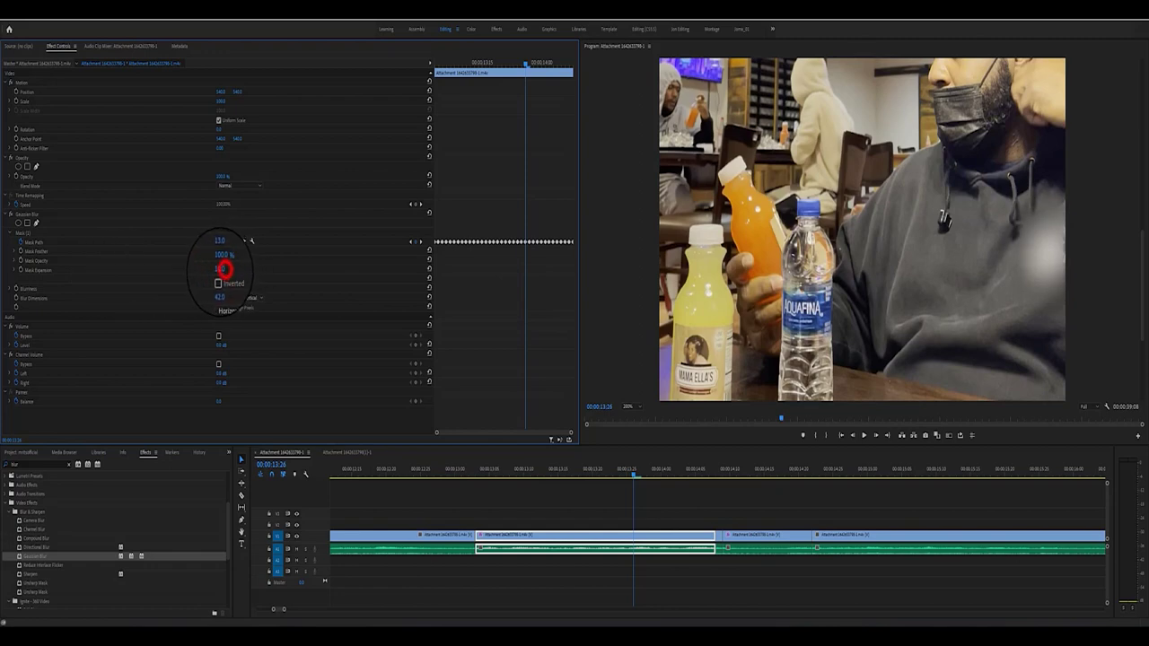
left_click_drag(219, 252, 221, 252)
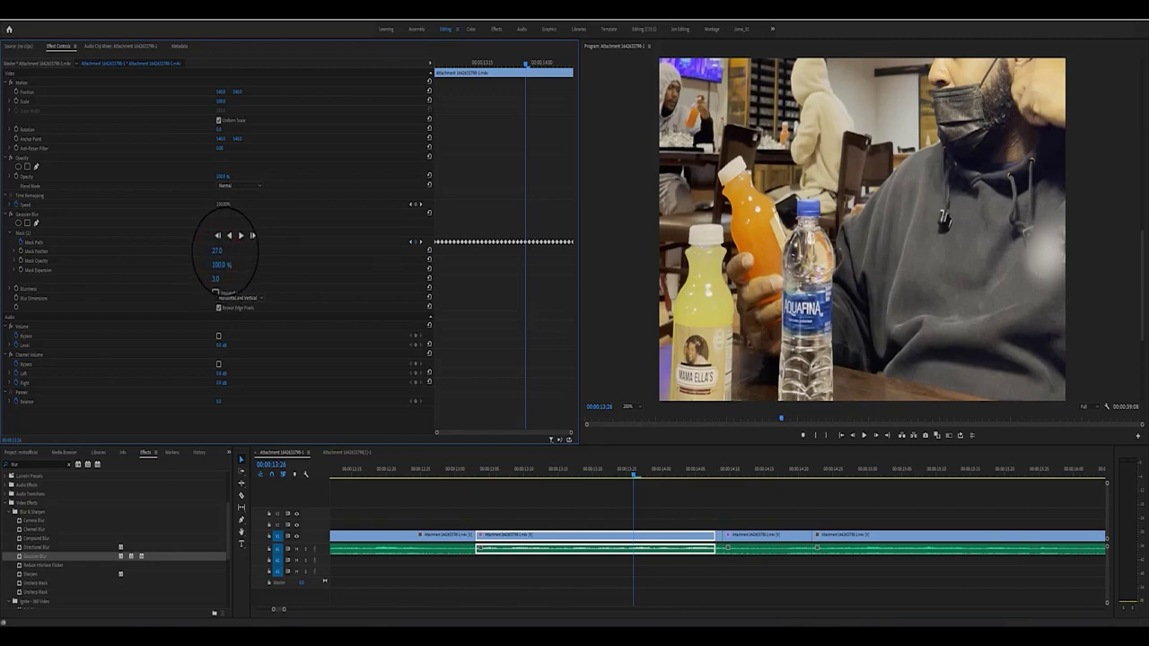
left_click_drag(218, 271, 216, 270)
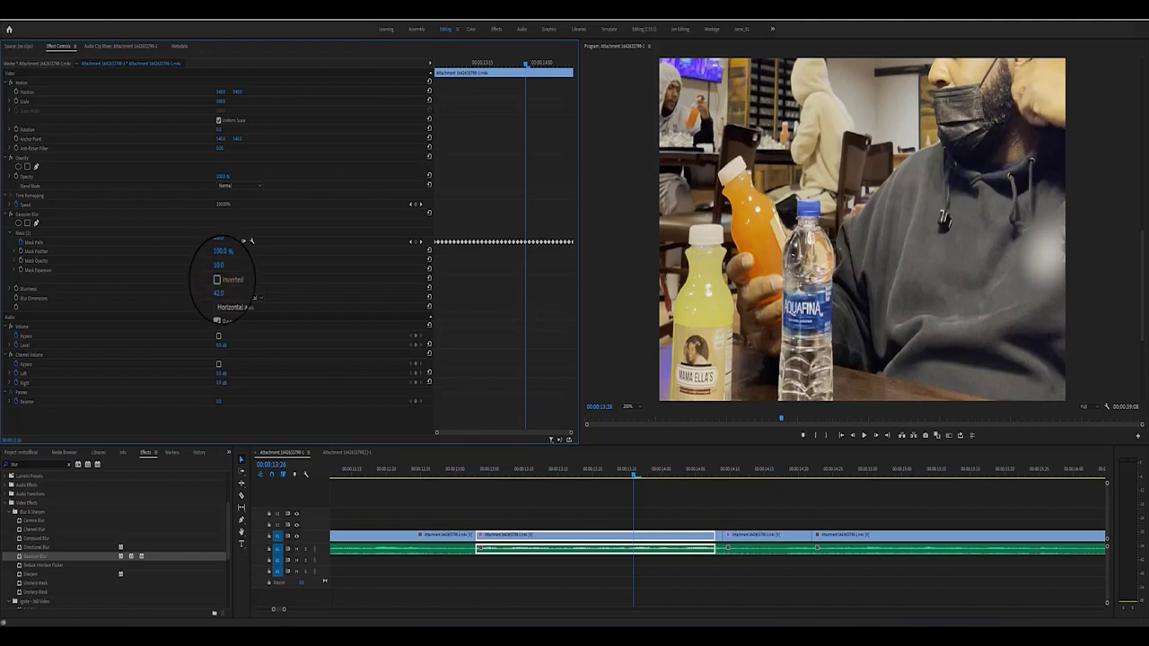
left_click_drag(220, 289, 217, 288)
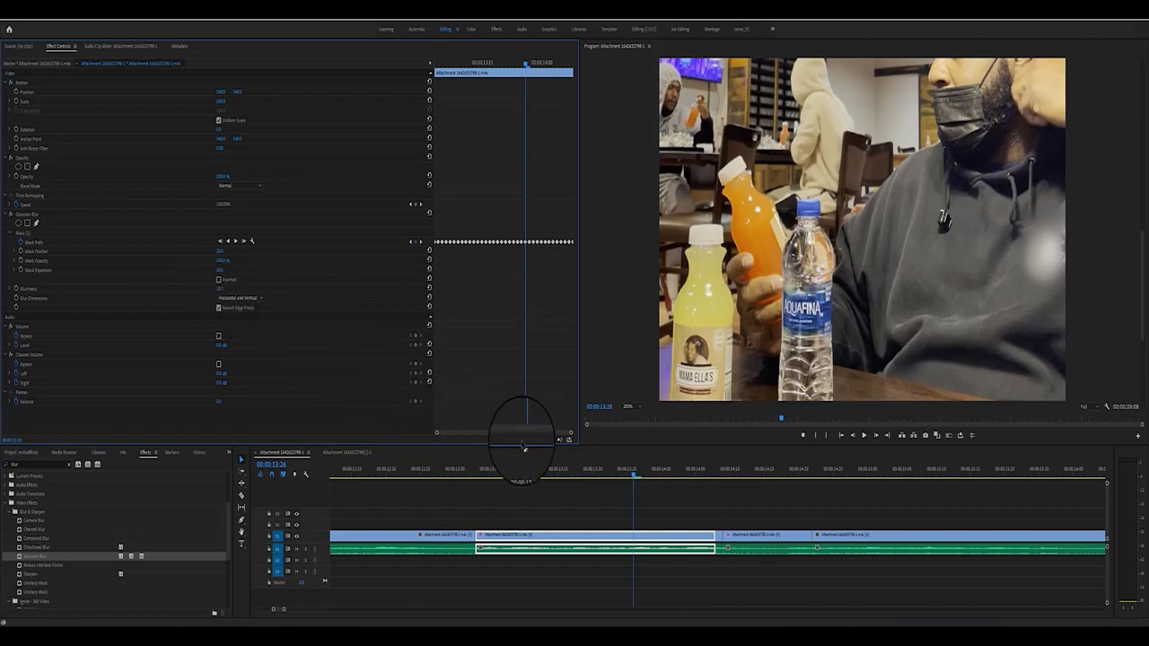
left_click(489, 469)
key("space")
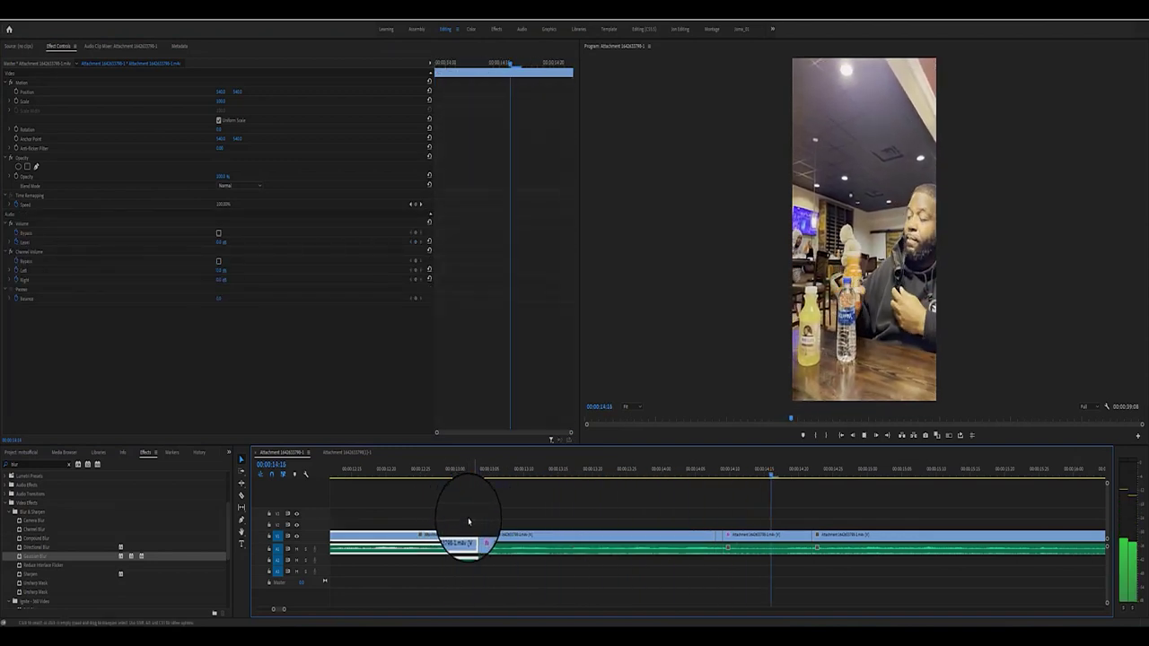
left_click(753, 538)
left_click(633, 545)
left_click(741, 539)
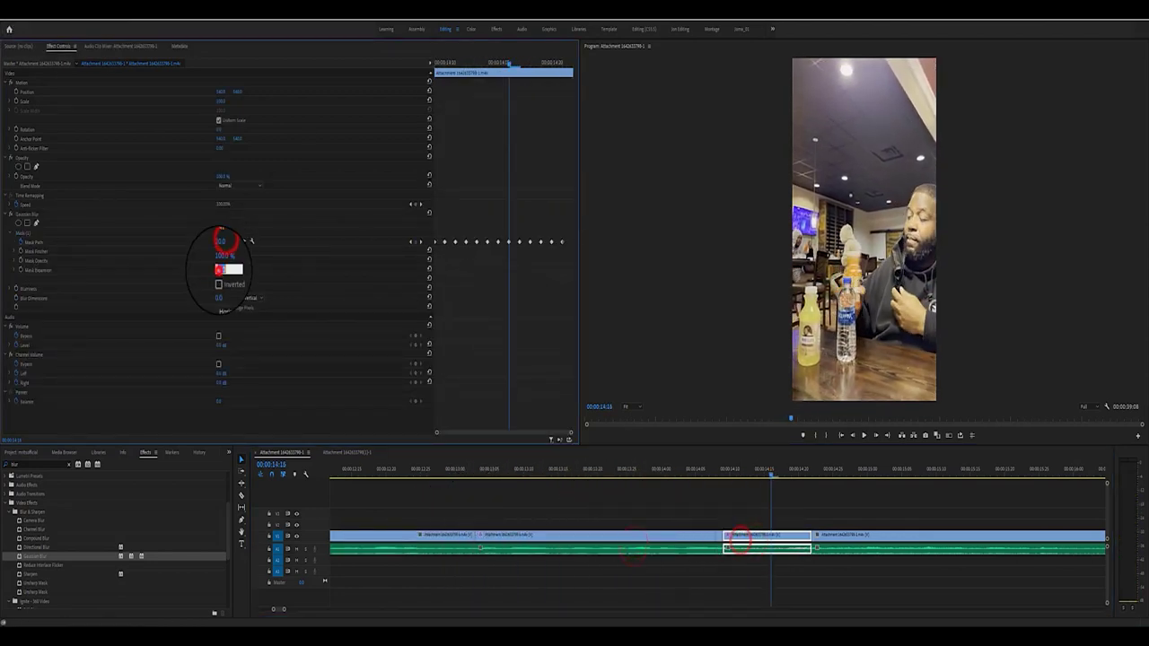
left_click(219, 308)
left_click(513, 488)
key("space")
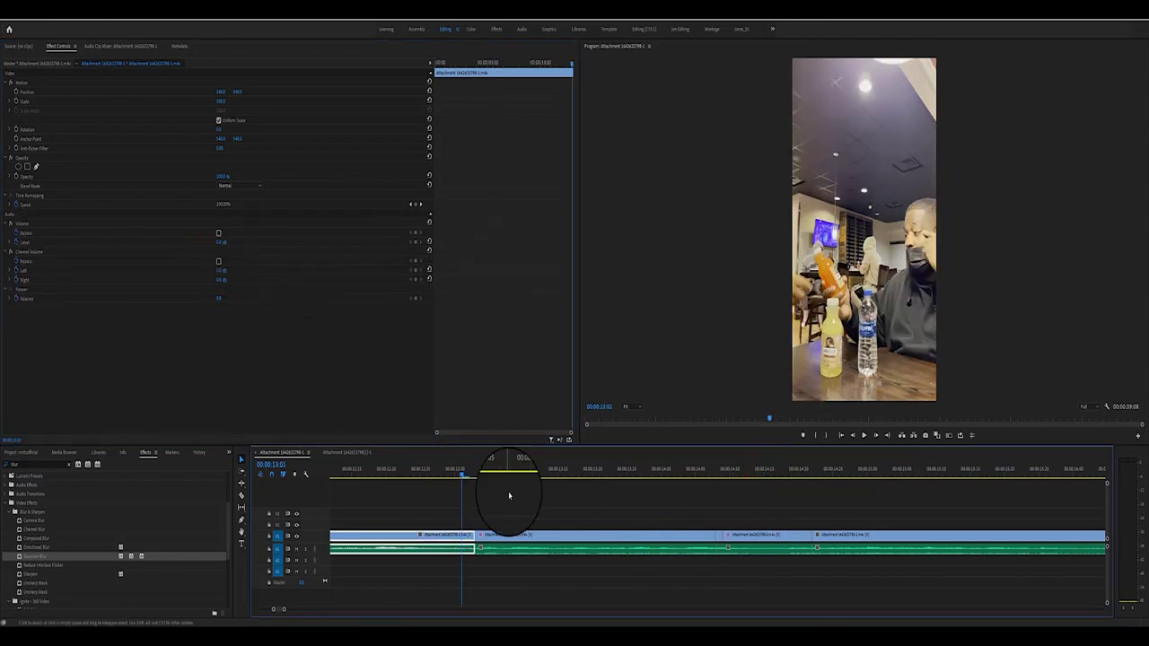
key("space")
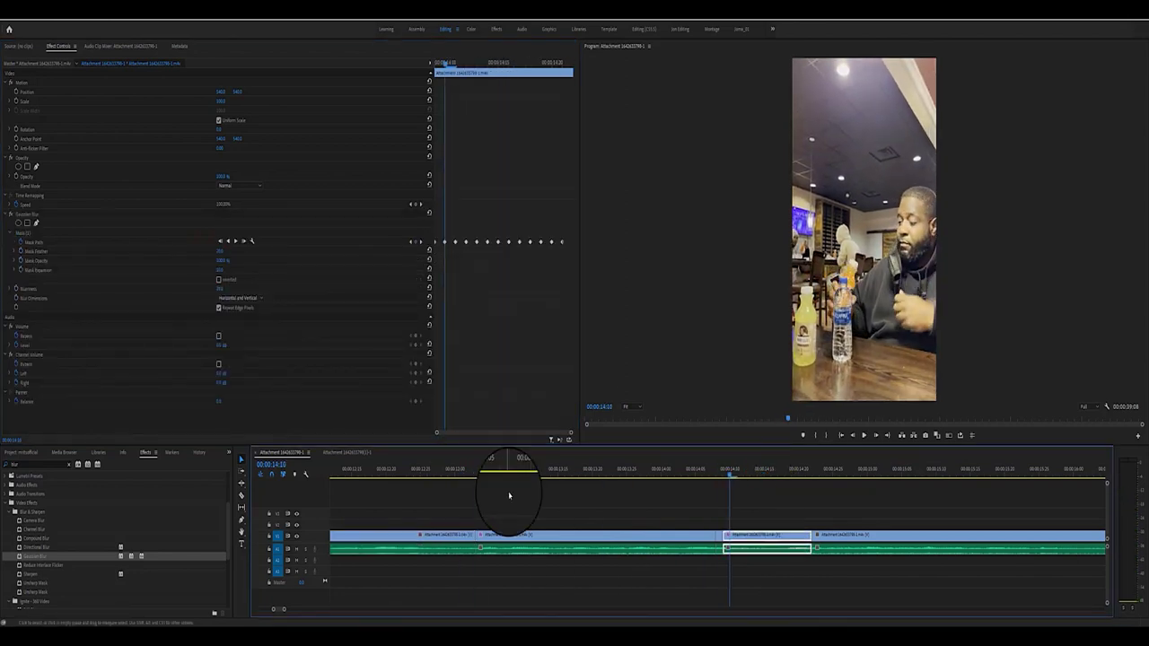
left_click(730, 470)
left_click_drag(730, 474, 702, 483)
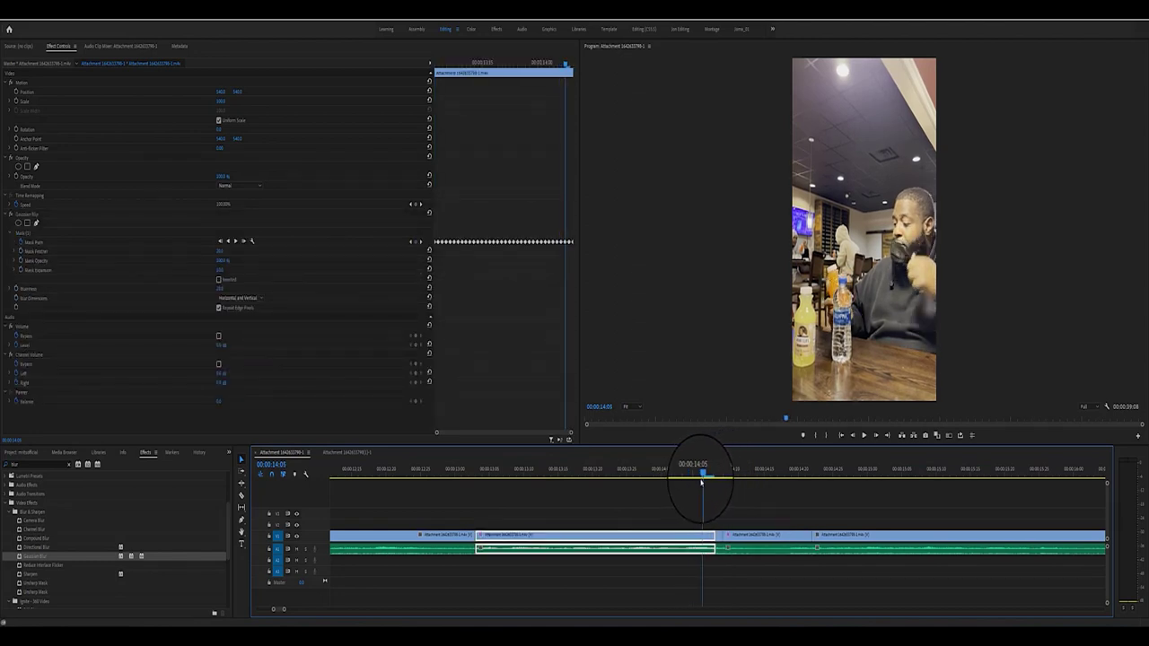
left_click_drag(702, 483, 748, 484)
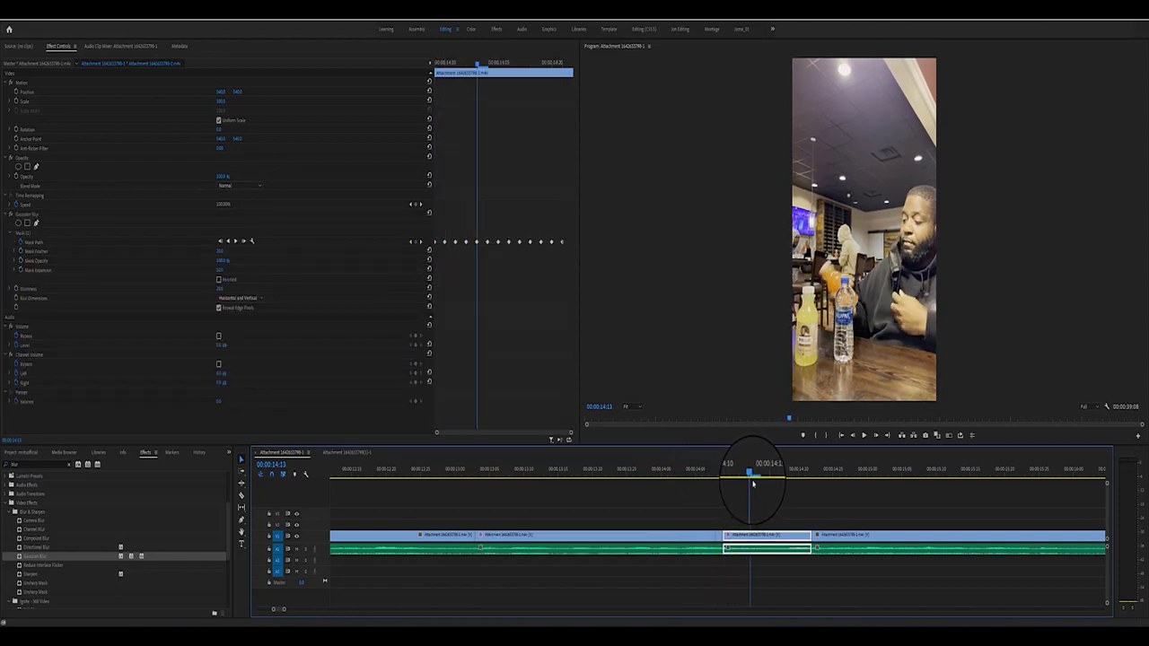
key("space")
key("space")
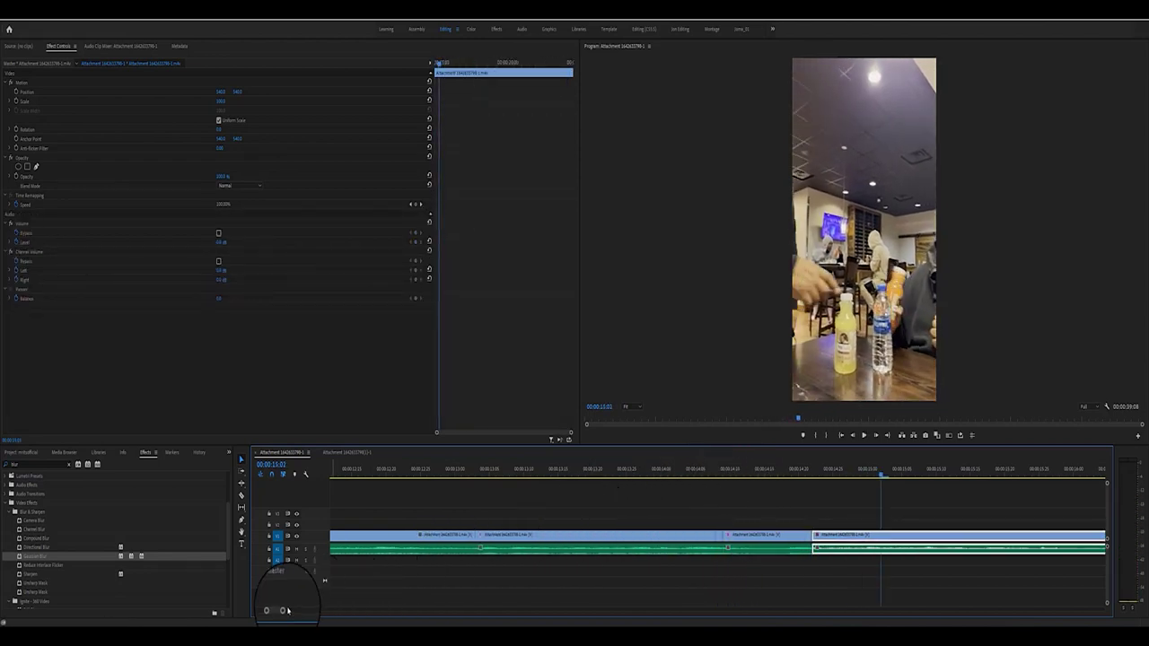
Step: Zoom the Program Monitor to 200% and play the later close-up clip to find the emblem
left_click_drag(286, 608, 360, 611)
left_click(749, 470)
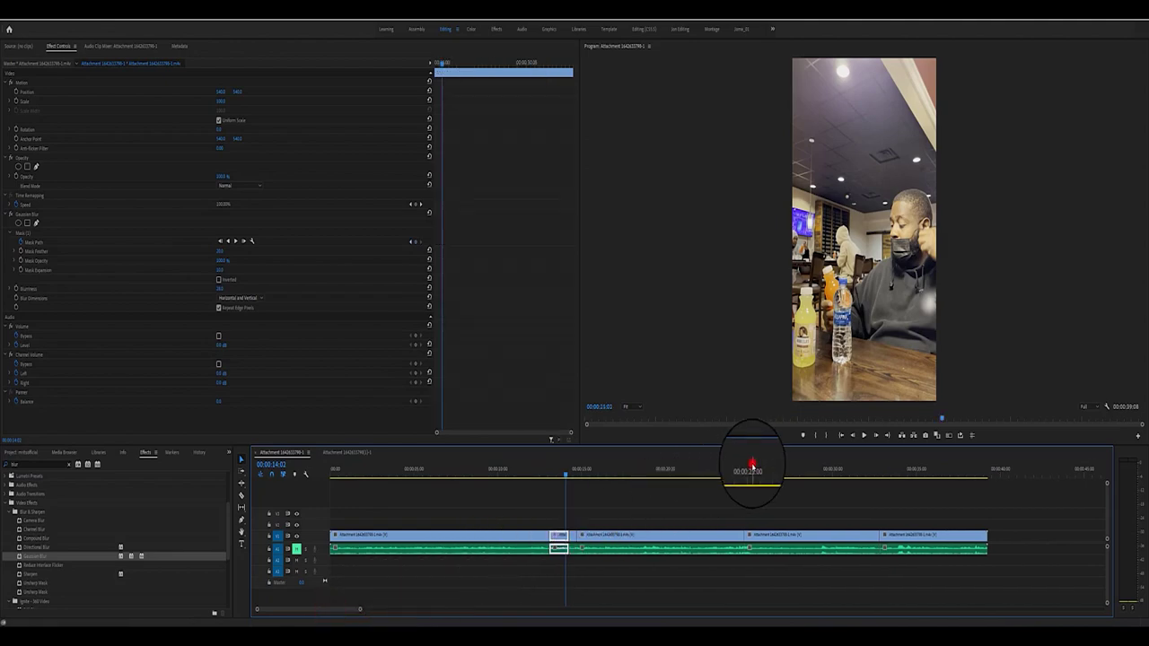
left_click_drag(751, 471, 744, 471)
left_click(628, 406)
left_click(635, 478)
key("space")
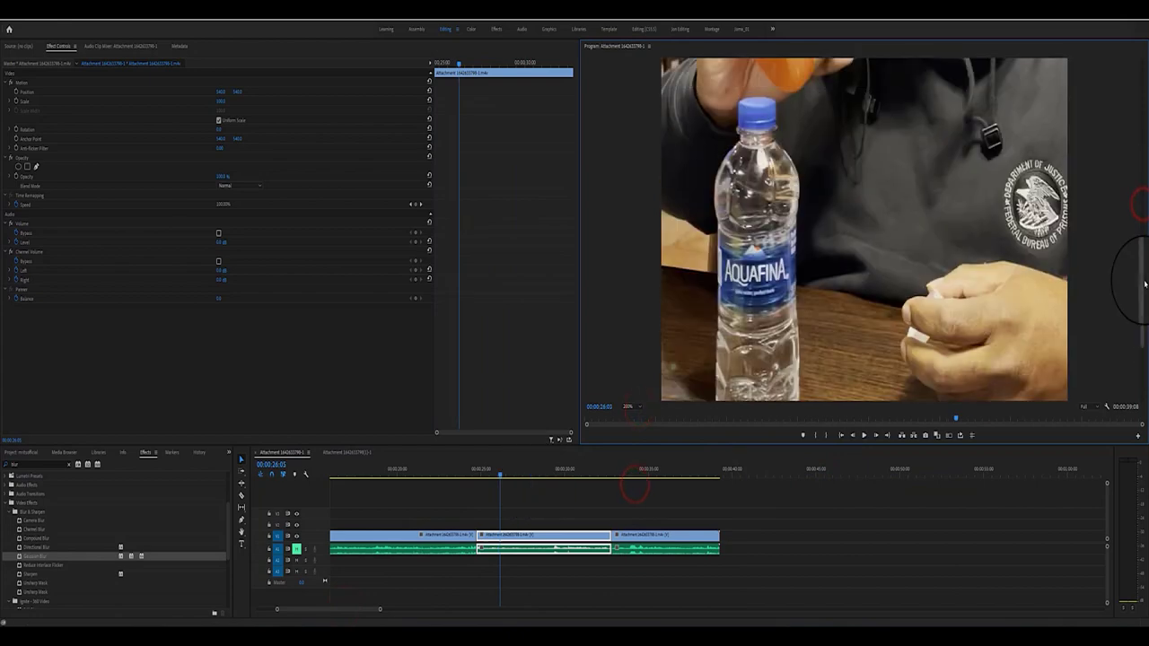
Step: Apply Gaussian Blur with an ellipse mask over the emblem and track it forward
left_click(31, 556)
left_click_drag(32, 557, 559, 541)
left_click(18, 221)
mouse_move(864, 270)
left_mouse_down()
mouse_move(1017, 170)
mouse_move(1056, 161)
left_mouse_up()
left_click(228, 241)
left_click(229, 241)
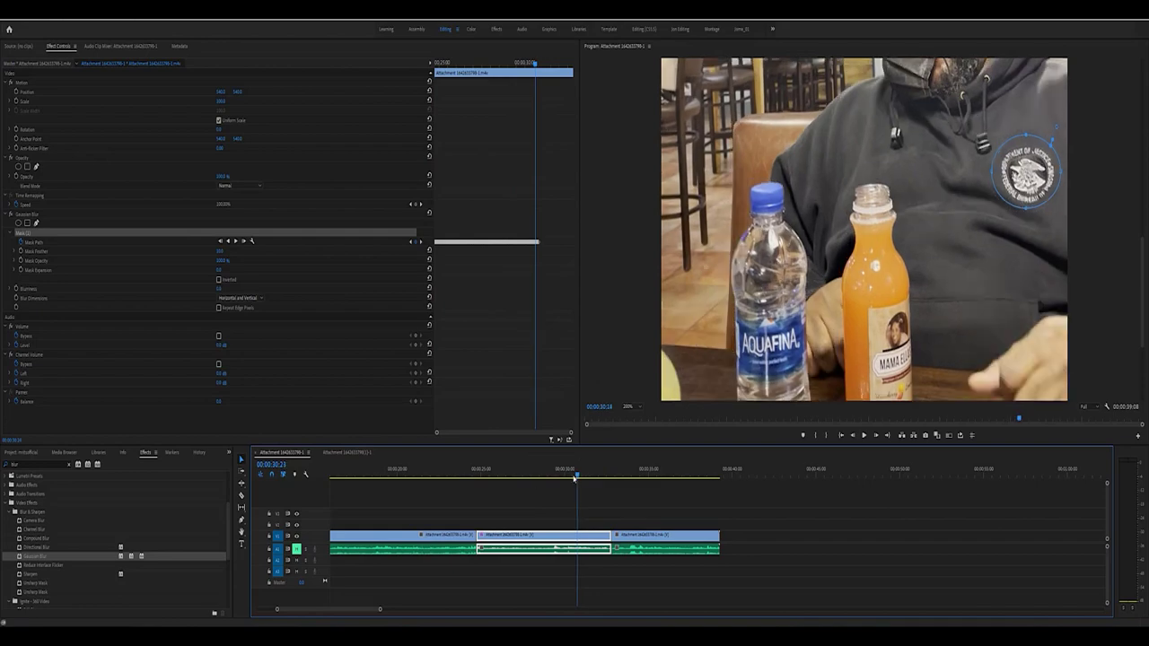
Step: Continue tracking the mask forward from 31:04 and again from 27:25
left_click(543, 476)
mouse_move(543, 476)
left_mouse_down()
mouse_move(588, 476)
mouse_move(579, 485)
left_mouse_up()
left_click(236, 242)
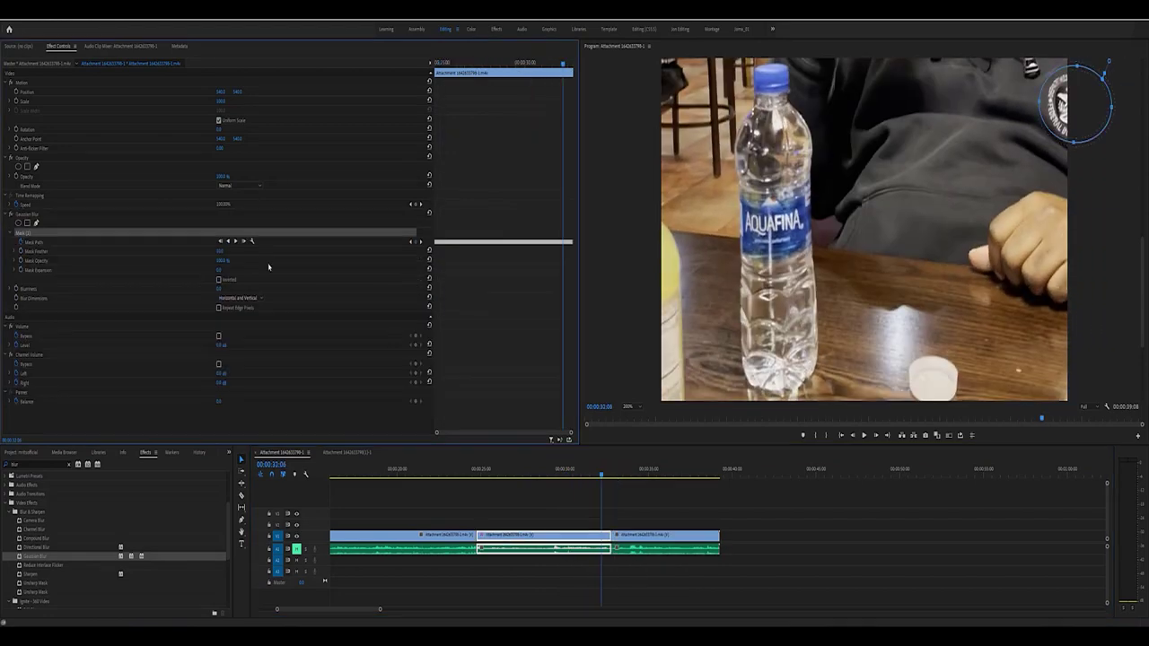
left_click(540, 476)
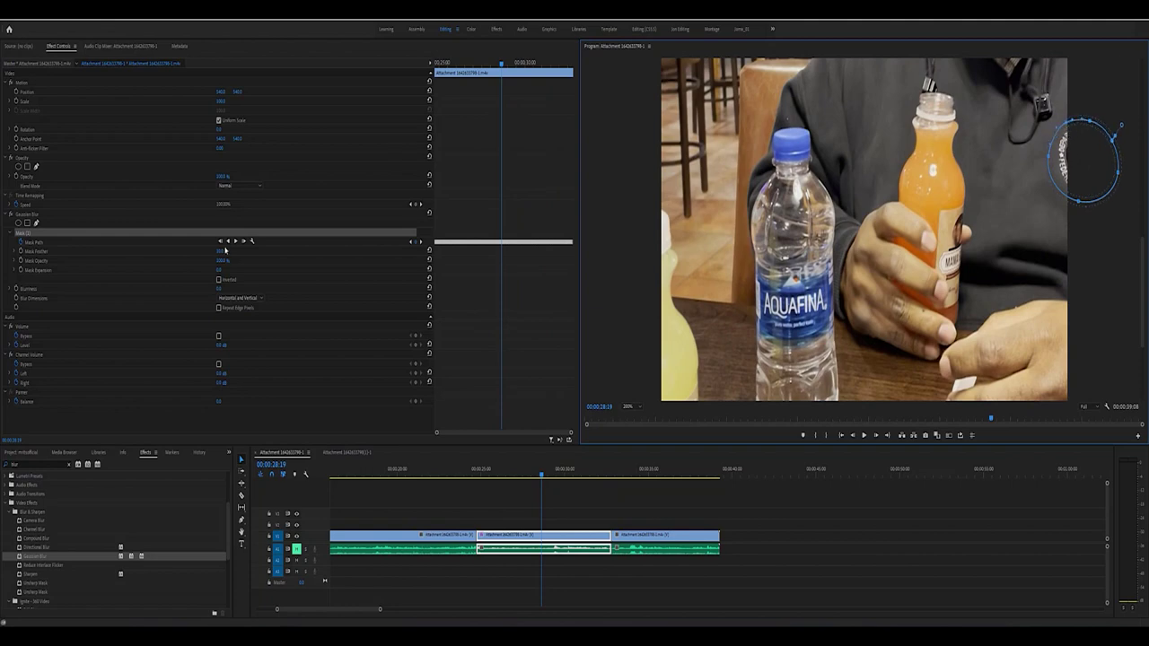
left_click_drag(520, 475, 528, 477)
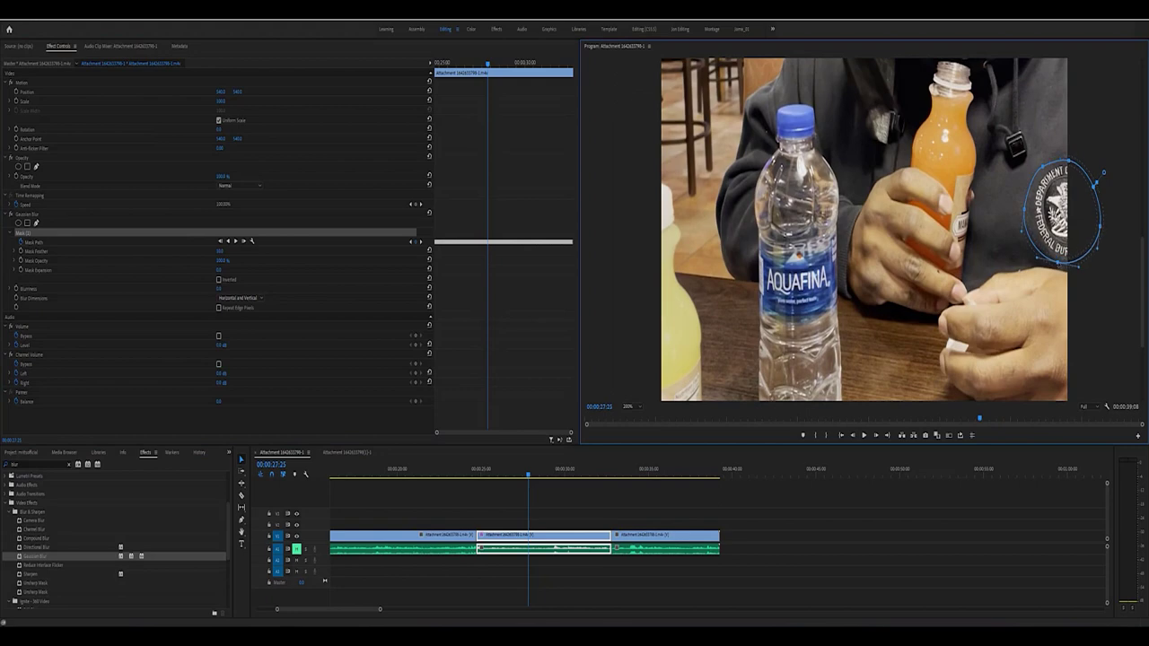
left_click(228, 241)
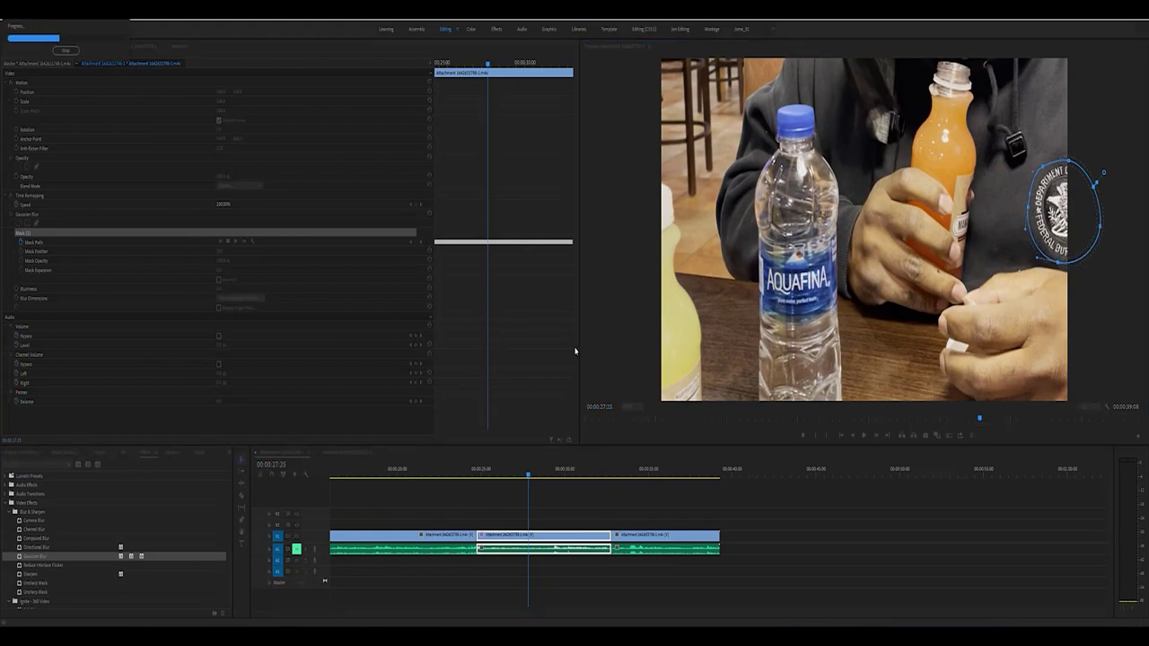
left_click(66, 50)
Step: Track the mask backward from 26:03 and check it near the clip's start
left_click_drag(480, 468, 512, 467)
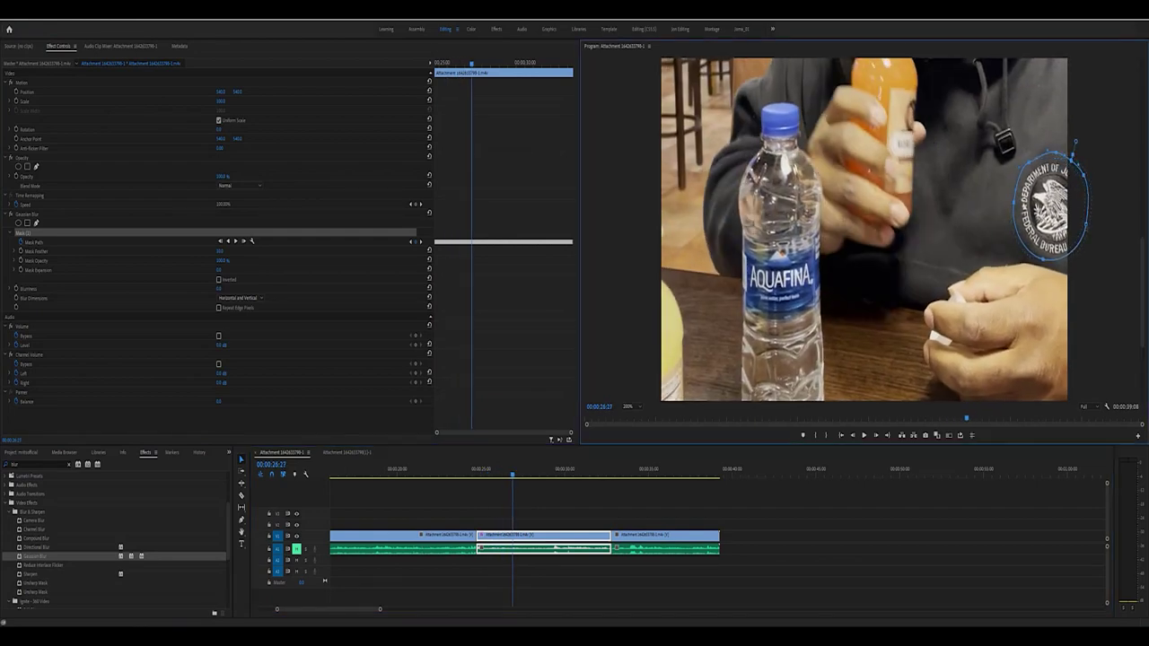
left_click(228, 241)
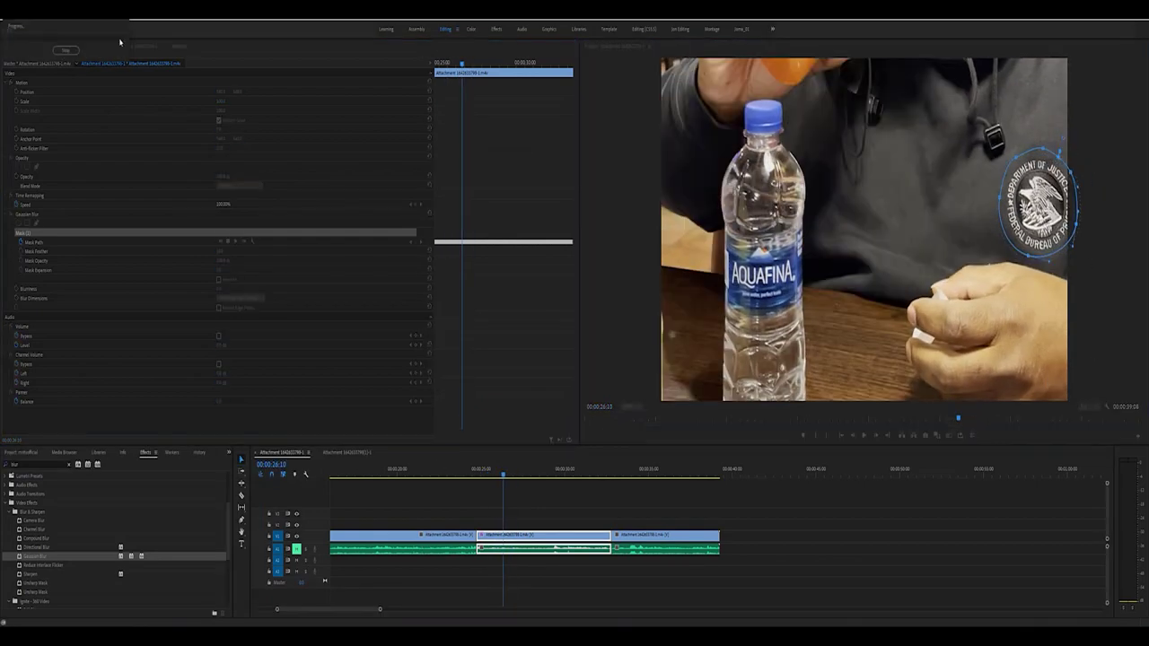
mouse_move(484, 470)
left_mouse_down()
mouse_move(538, 485)
mouse_move(484, 475)
left_mouse_up()
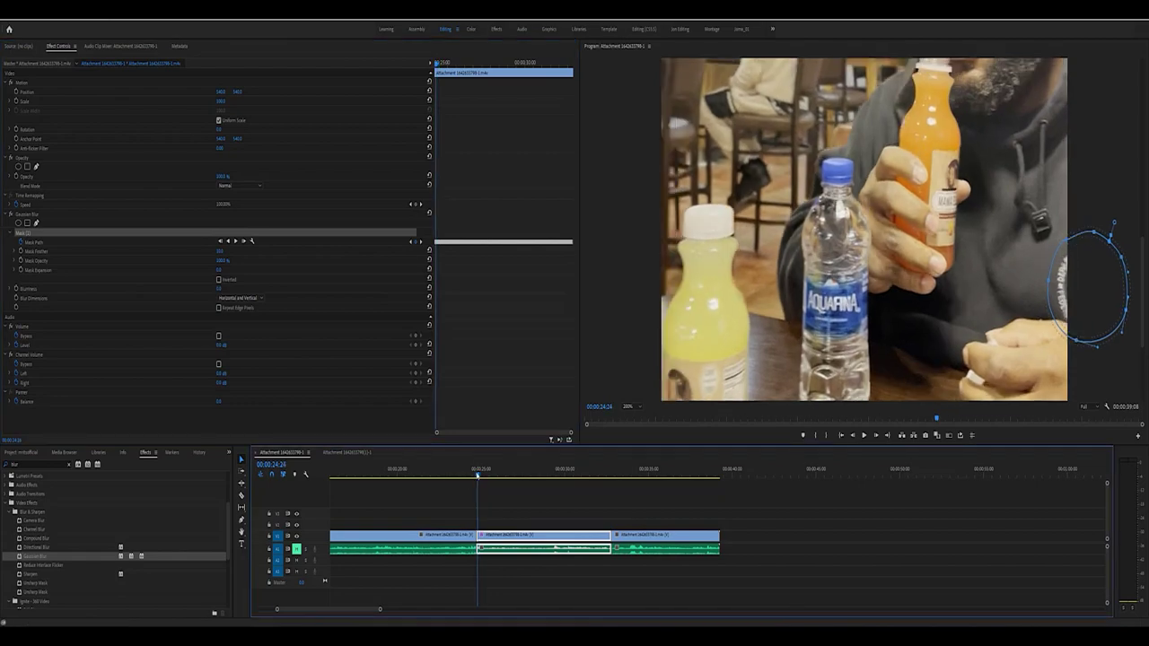
left_click_drag(482, 477, 553, 476)
Step: Turn on Repeat Edge Pixels and play back the blurred emblem
left_click(221, 279)
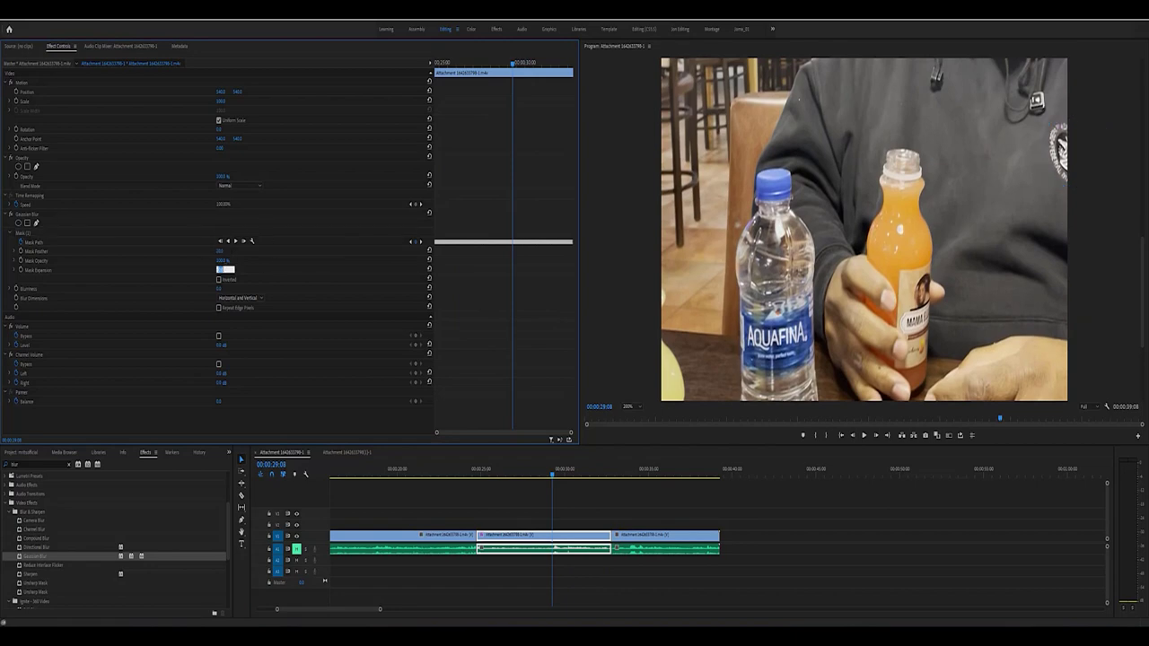
left_click(218, 308)
key("space")
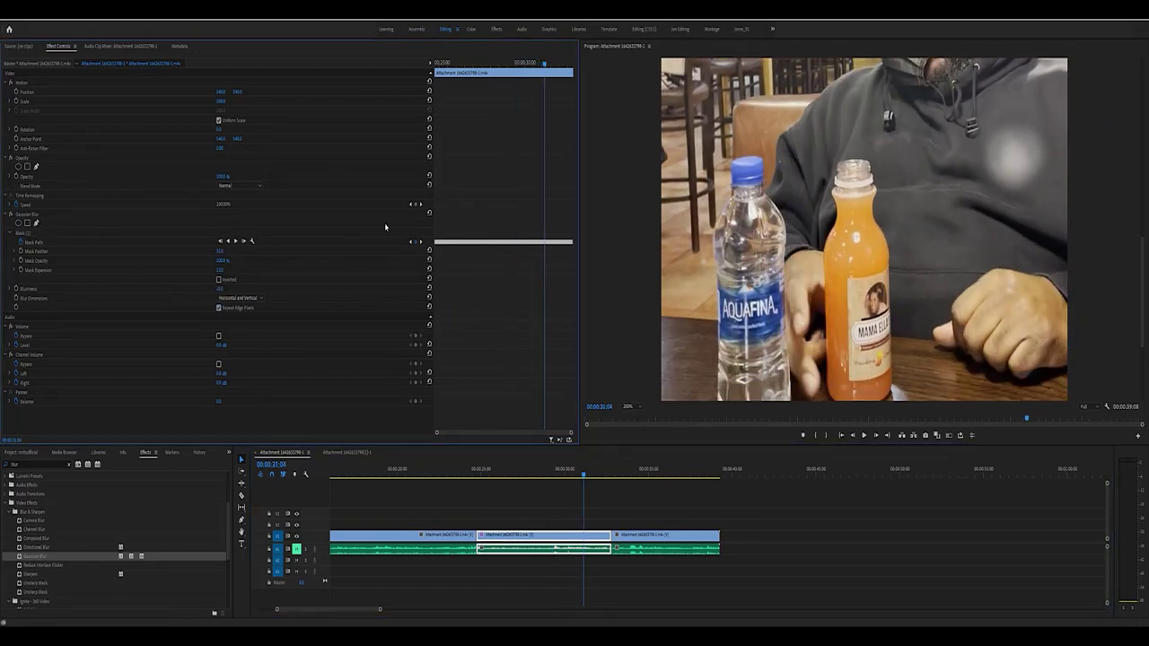
key("Up")
key("space")
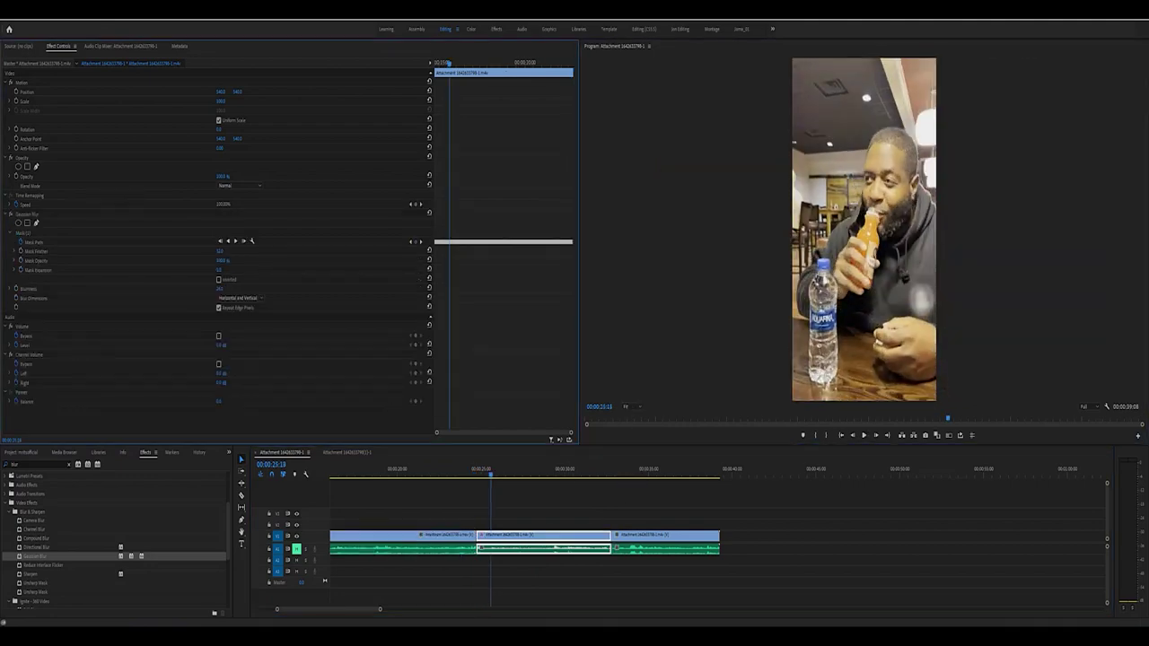
key("space")
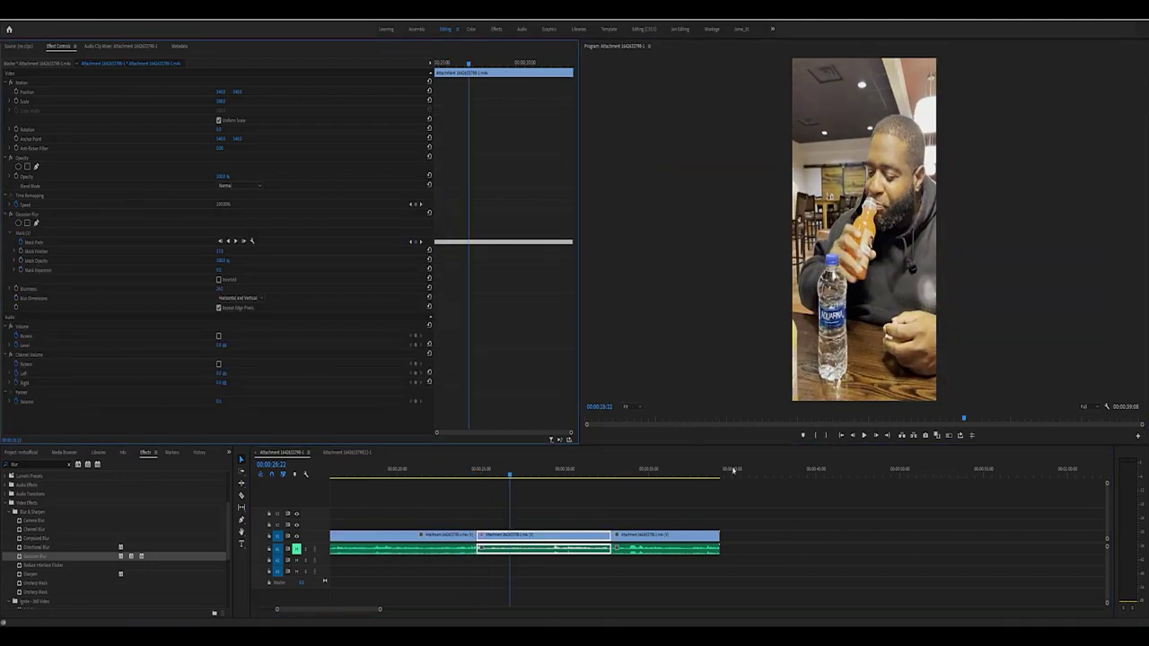
left_click(476, 478)
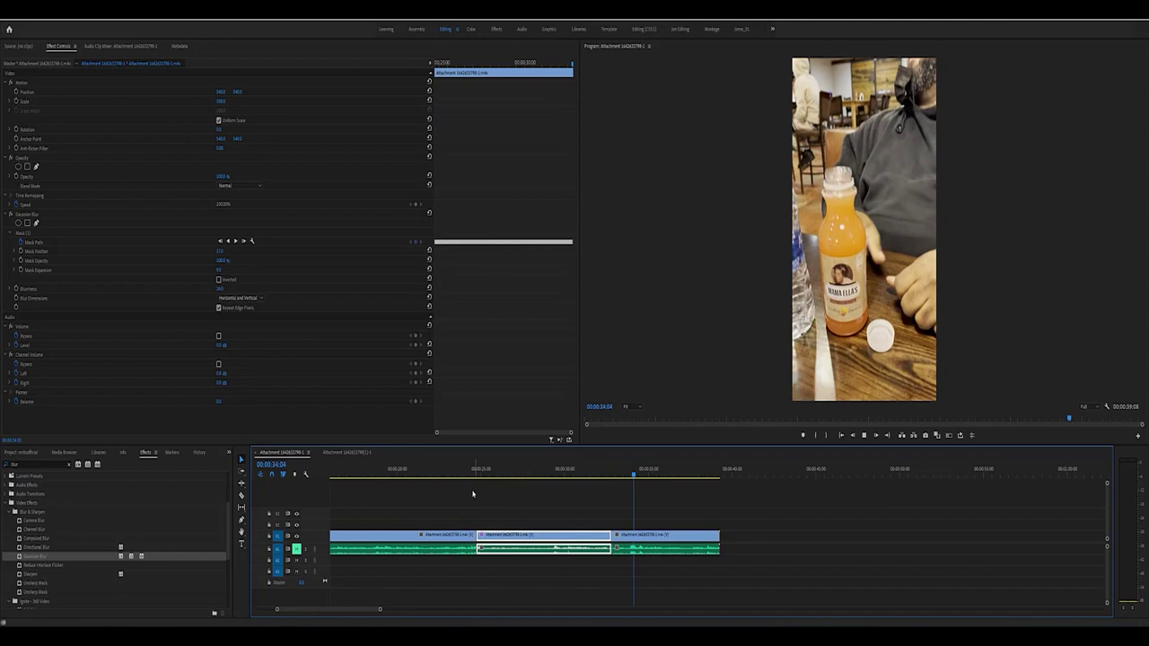
left_click(497, 476)
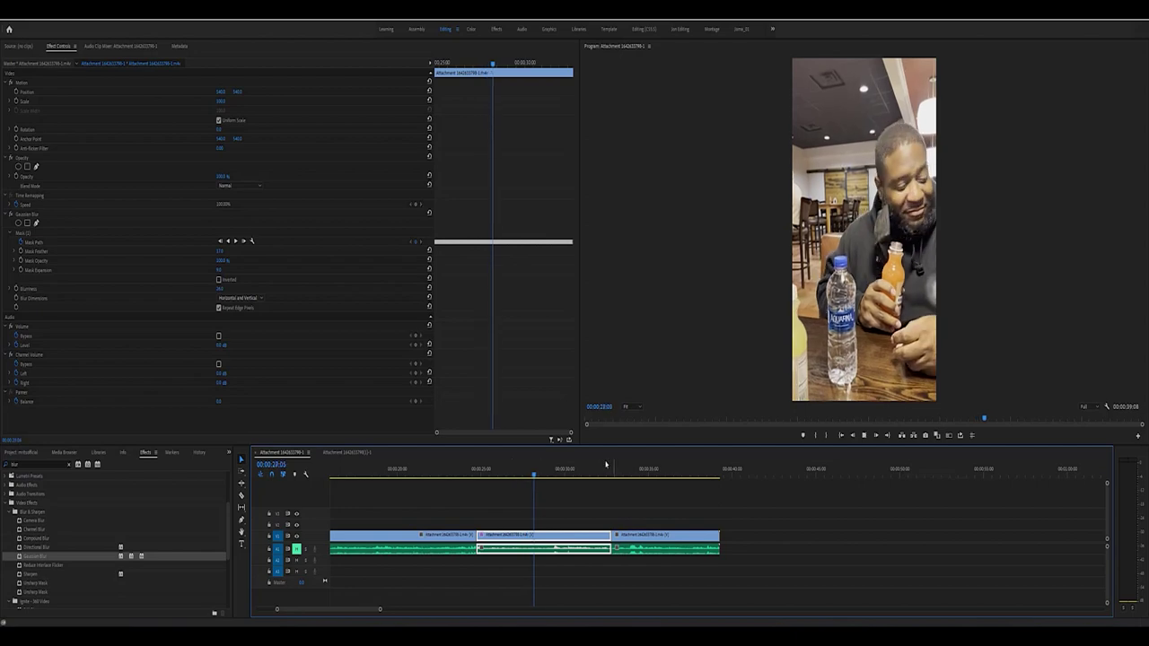
left_click(490, 476)
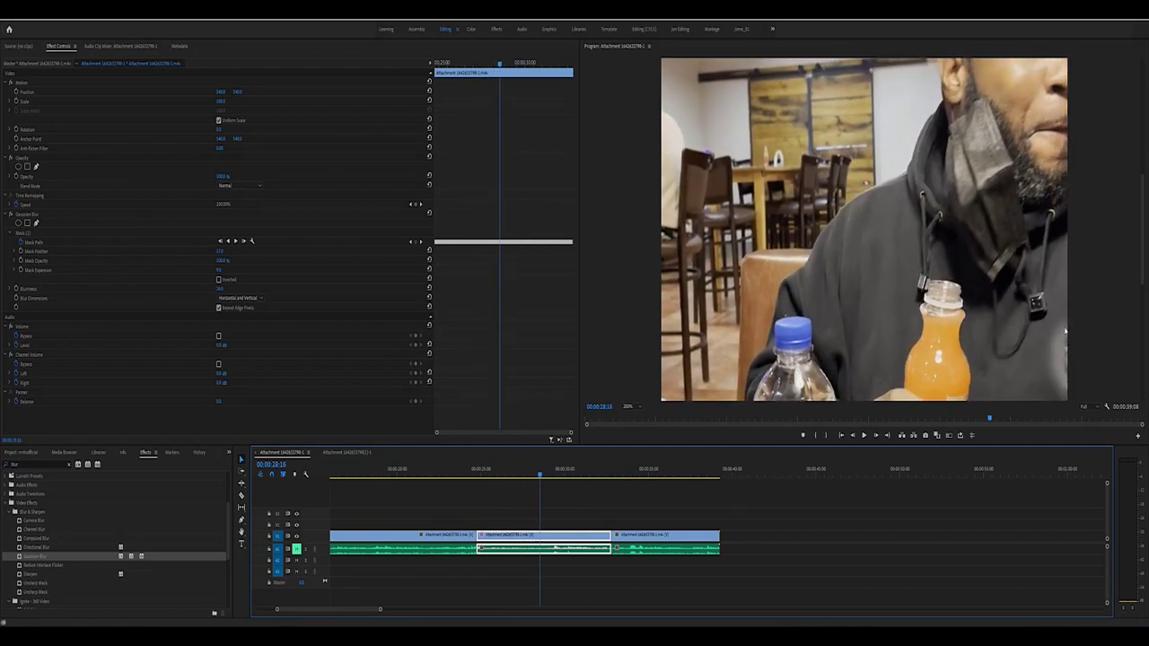
left_click(218, 309)
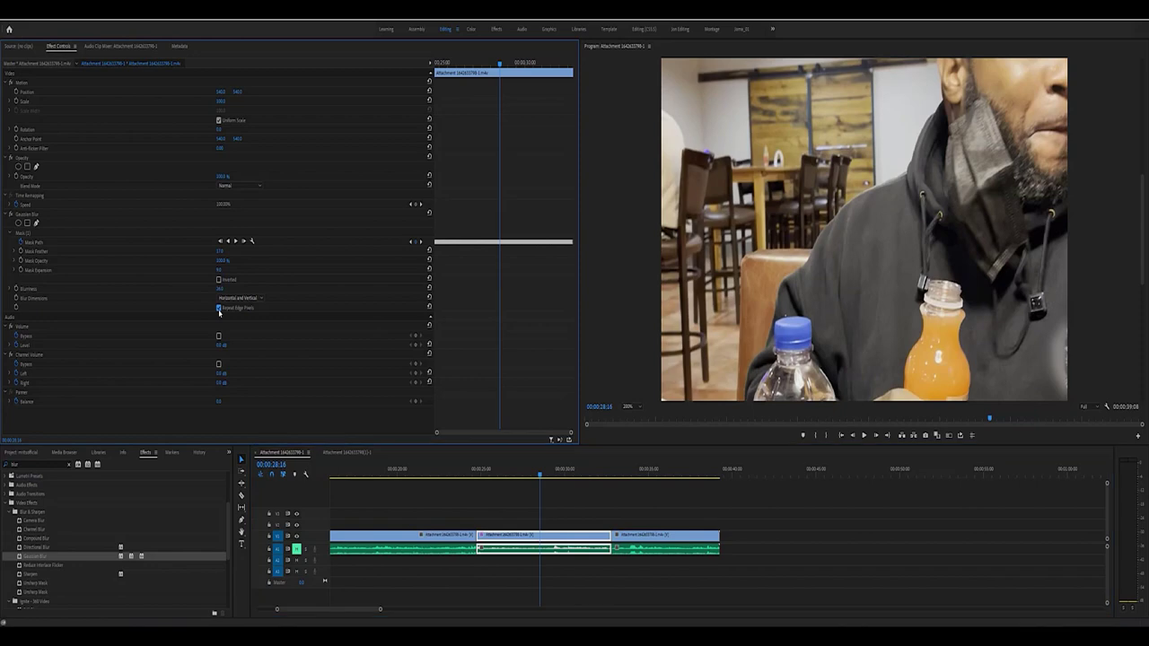
left_click(218, 309)
left_click(219, 309)
left_click_drag(380, 609, 449, 610)
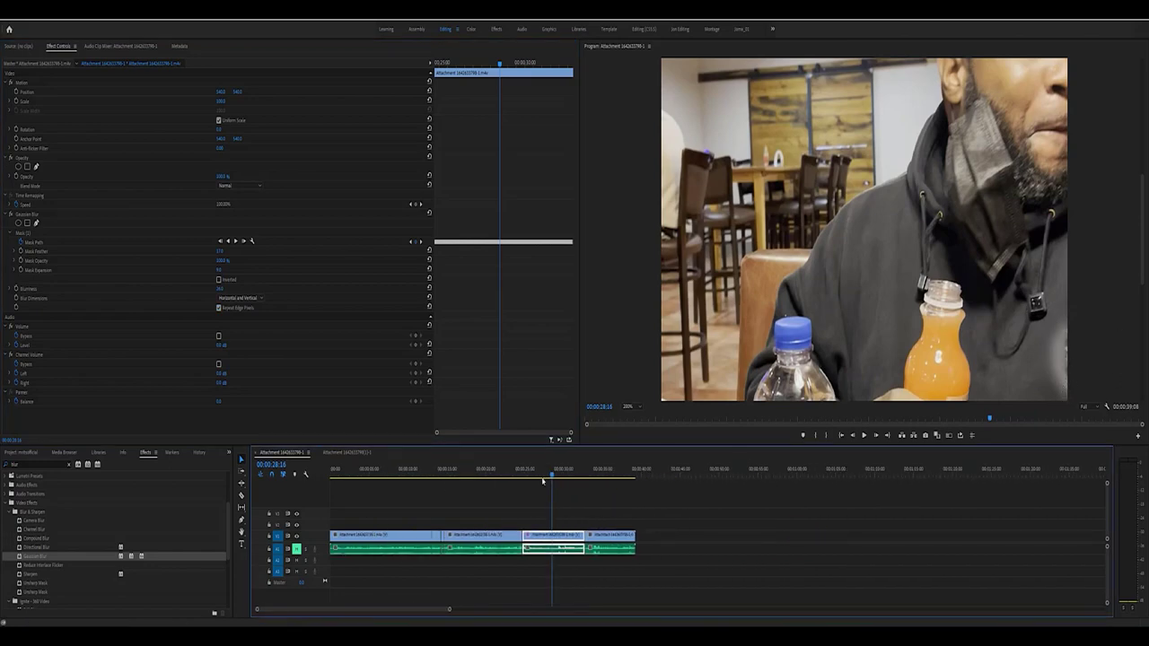
left_click_drag(383, 514, 612, 558)
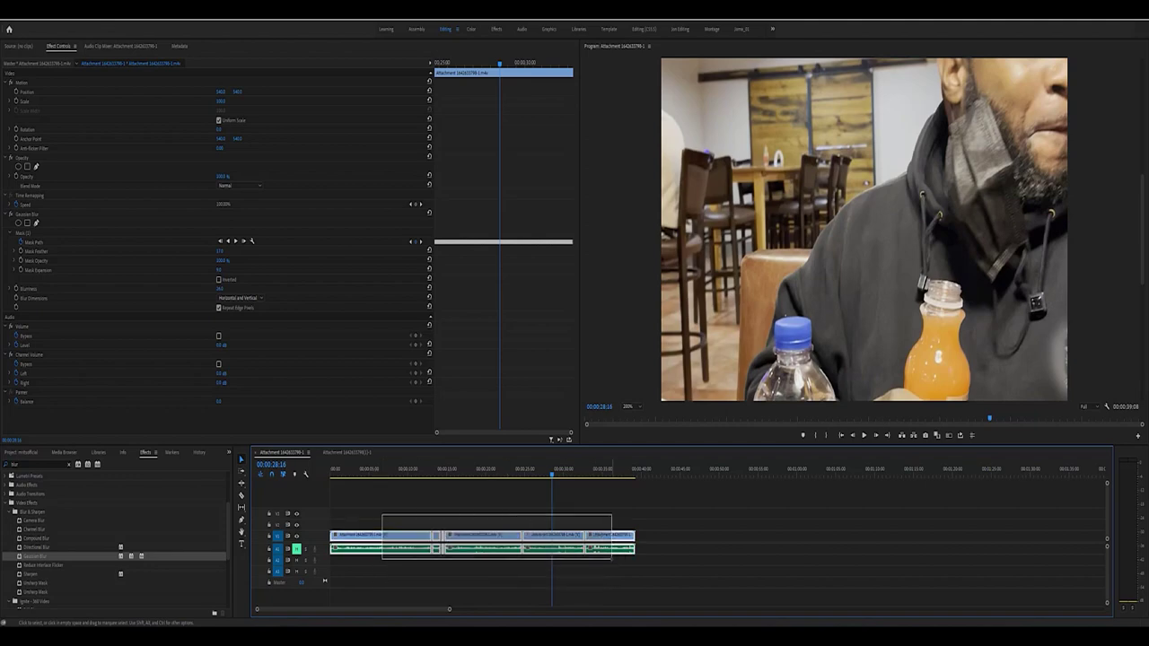
Step: Nest the selected clips into one nested sequence
right_click(608, 556)
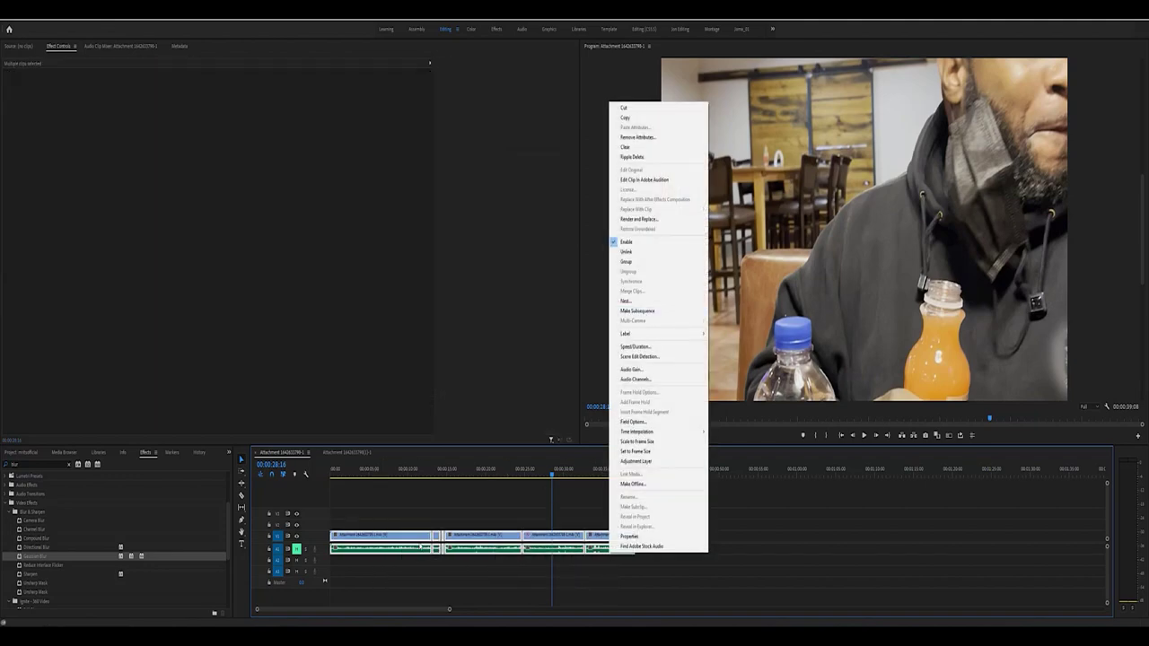
left_click(628, 300)
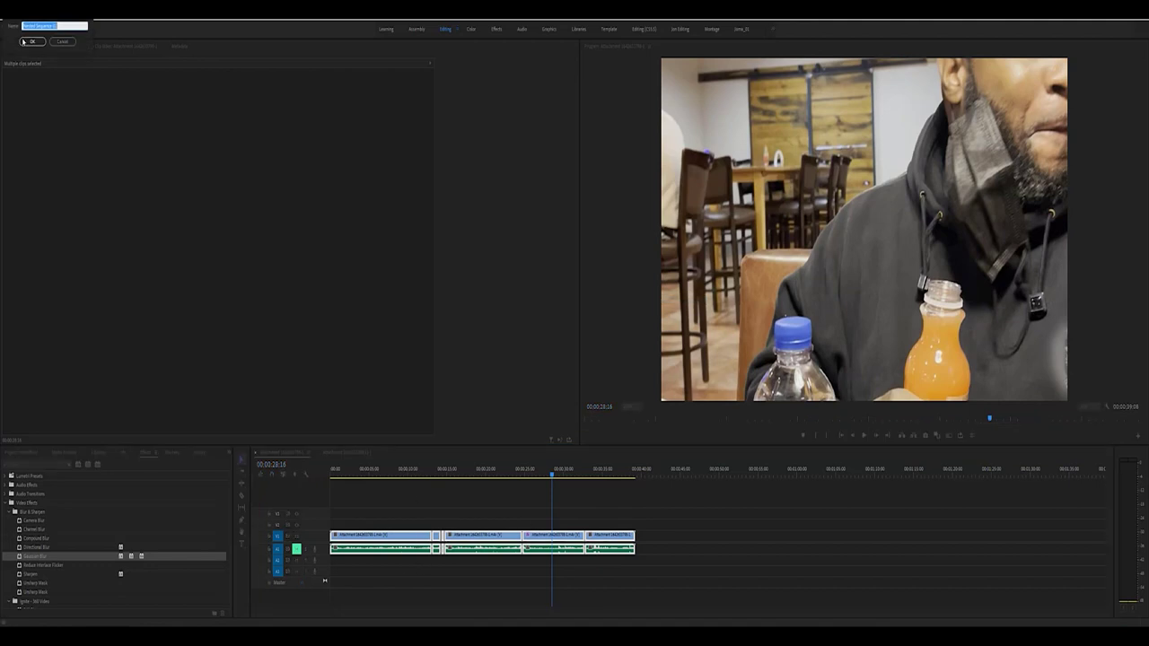
left_click(32, 43)
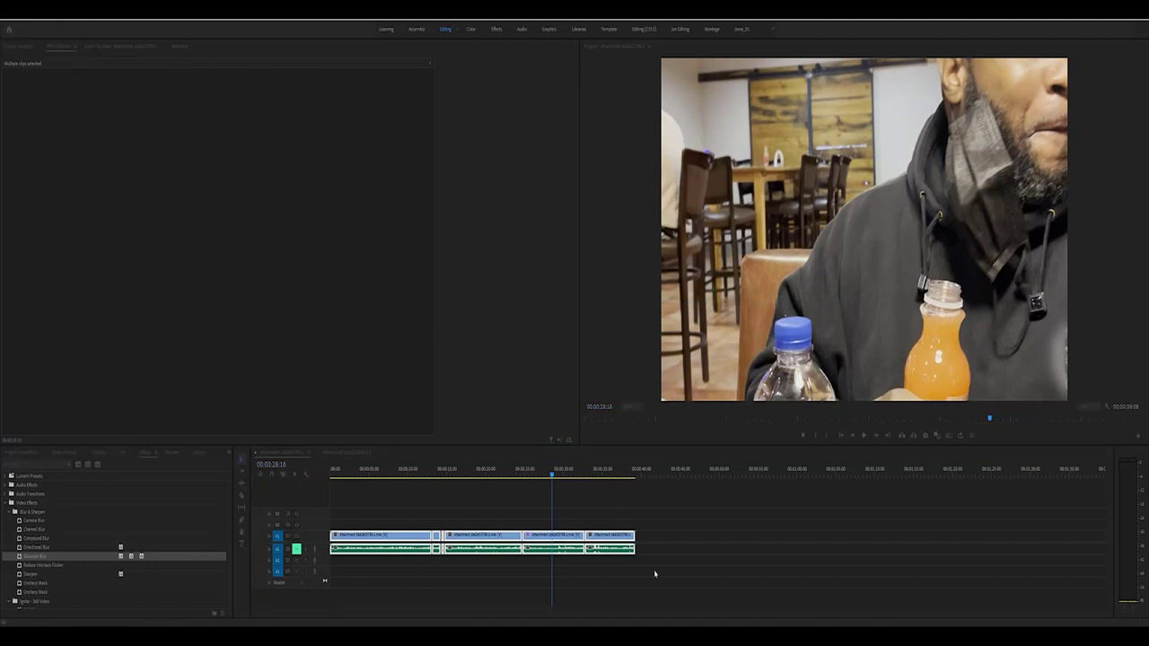
left_click(456, 538)
left_click_drag(453, 474, 547, 477)
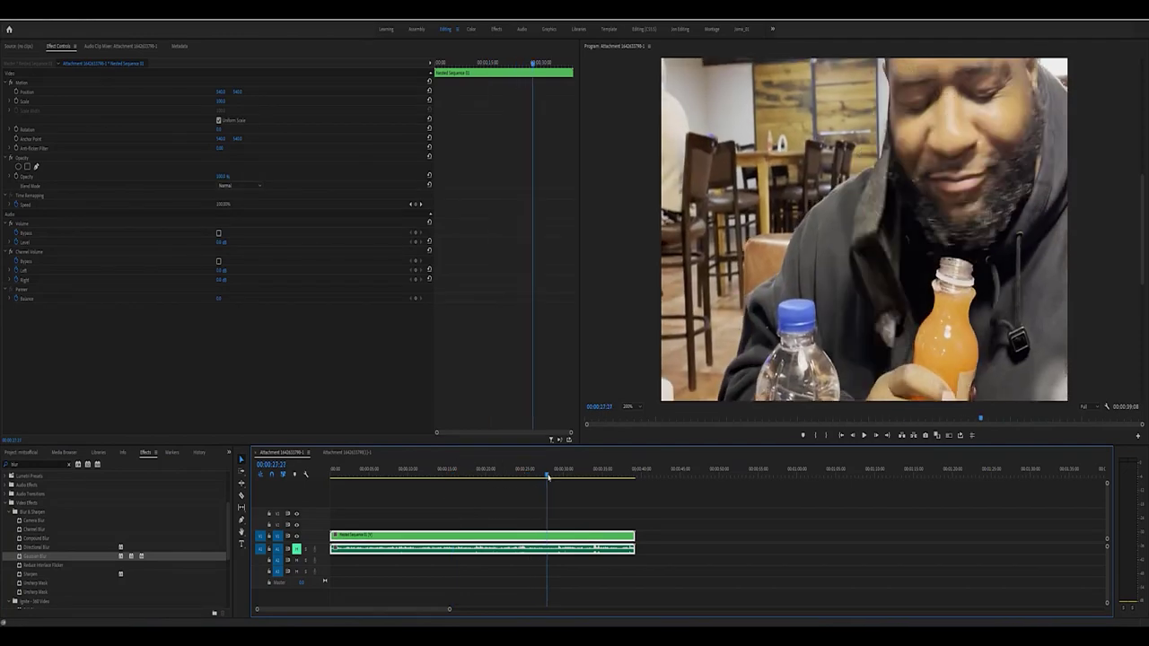
Step: Set the Program Monitor zoom to Fit and change the nested clip's Scale to 10
left_click(628, 407)
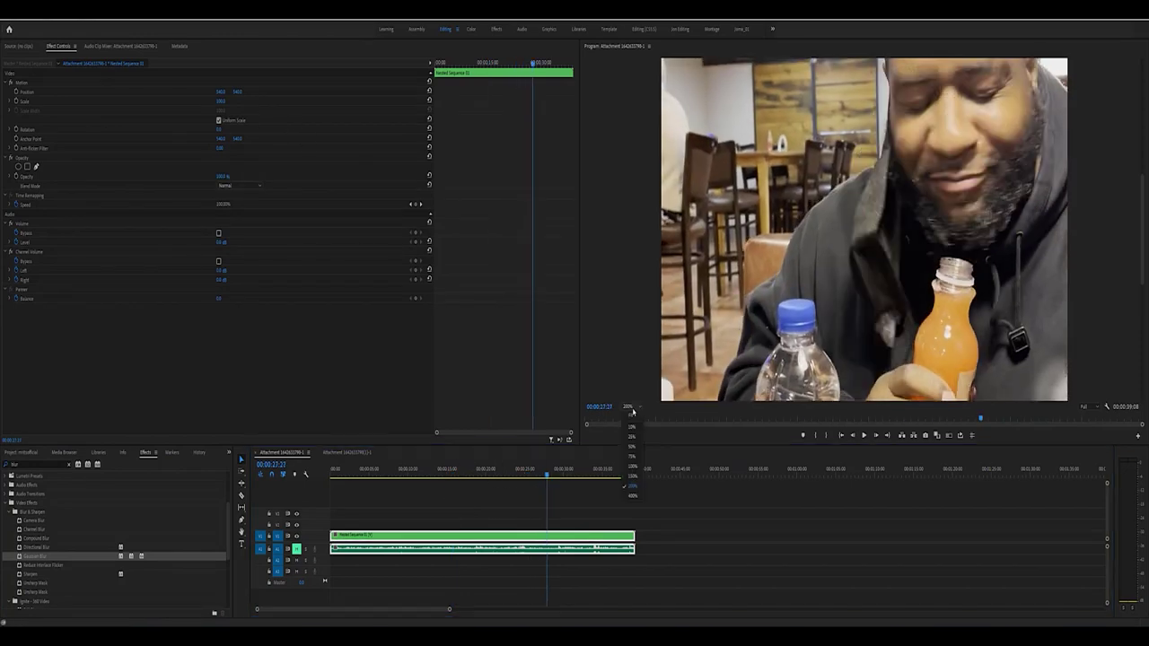
left_click(672, 352)
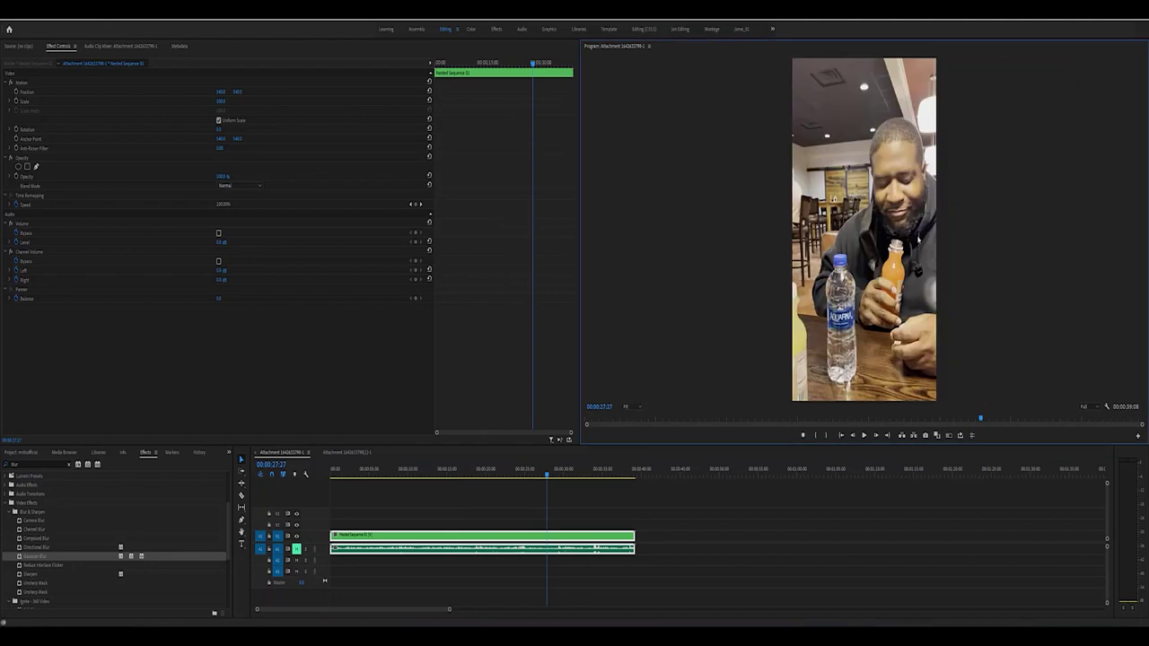
left_click(220, 101)
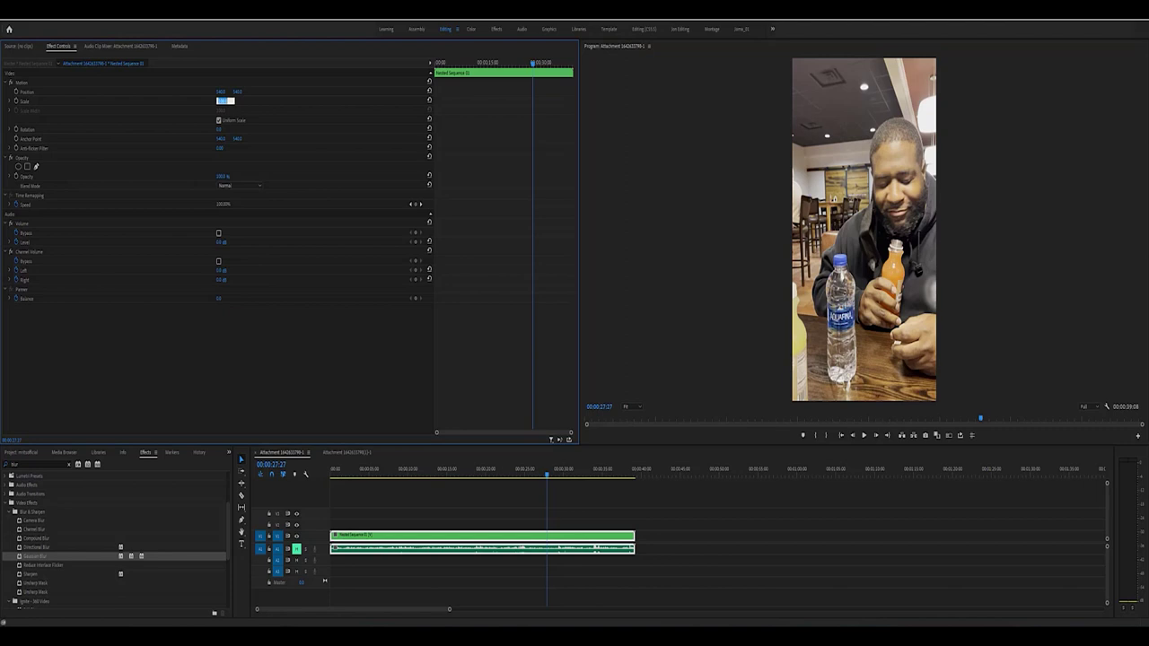
type("10")
left_click(540, 473)
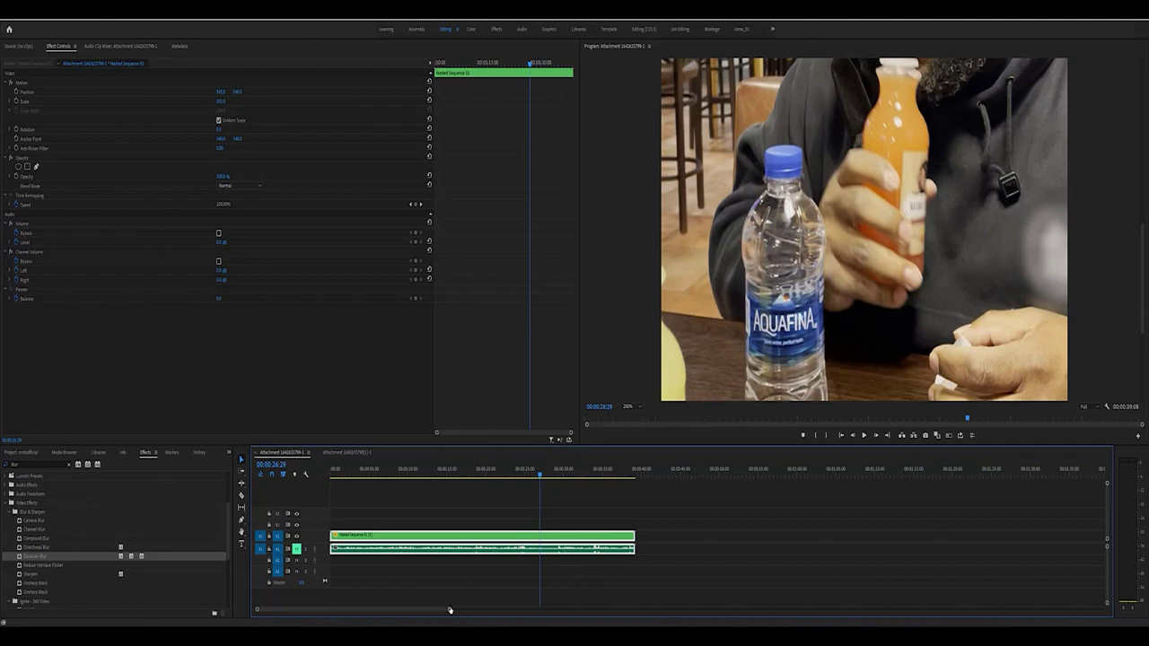
left_click(629, 478)
left_click(667, 526)
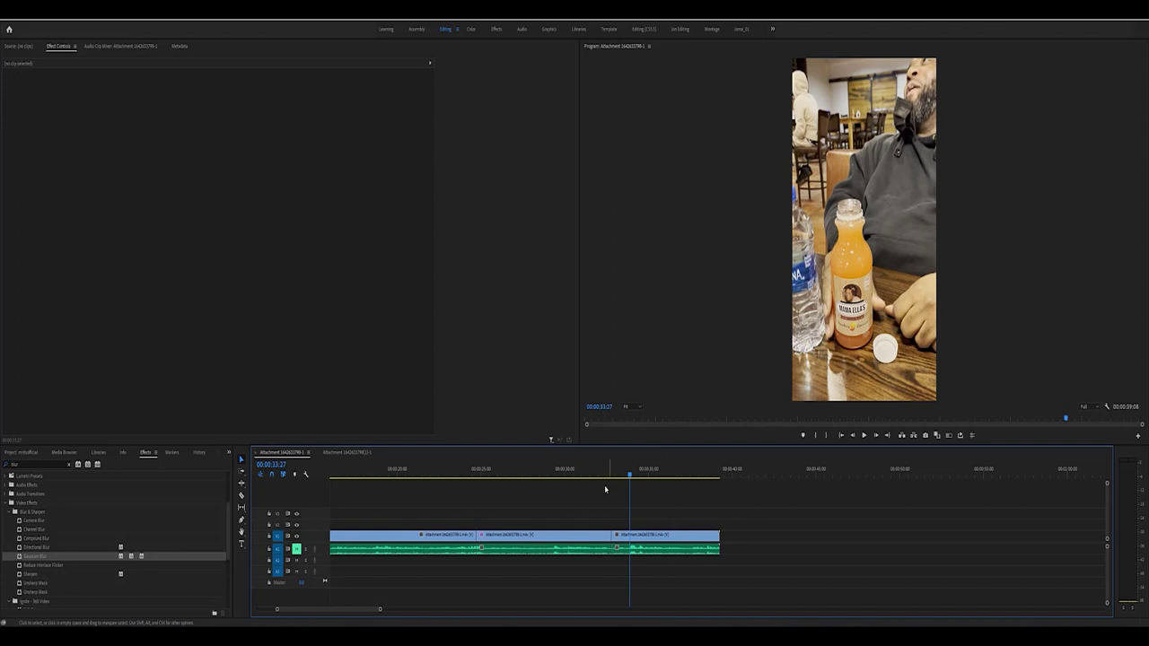
Step: Switch to the second sequence, zoom the timeline in and check the emblem blur near 14:12
left_click_drag(603, 475, 592, 476)
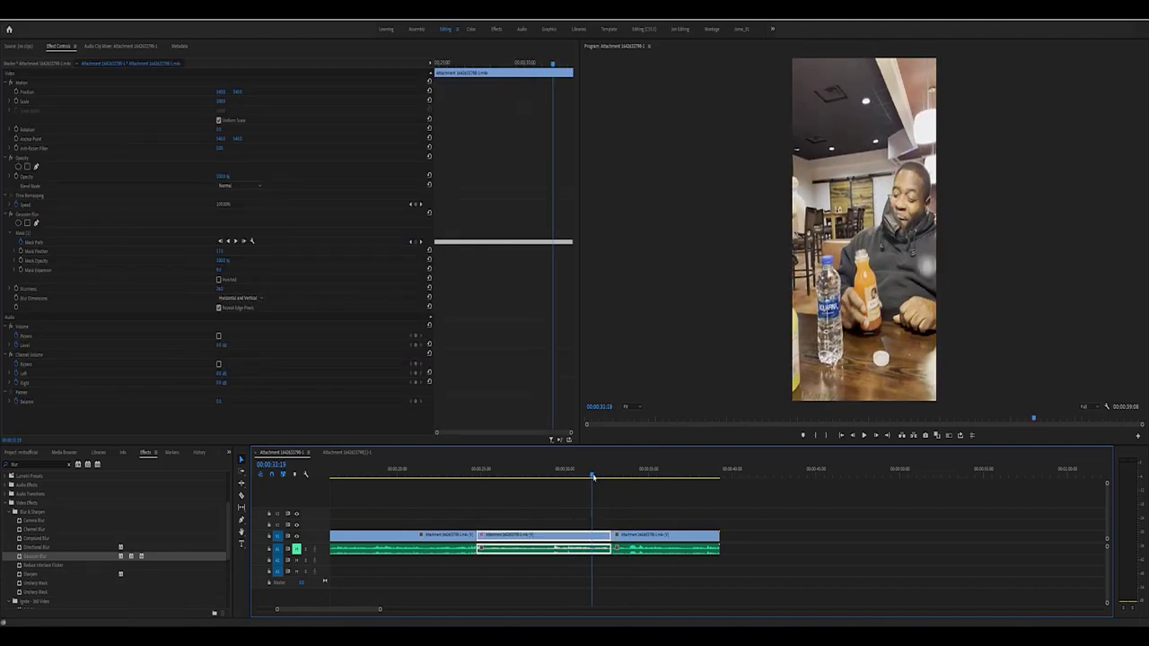
left_click(348, 453)
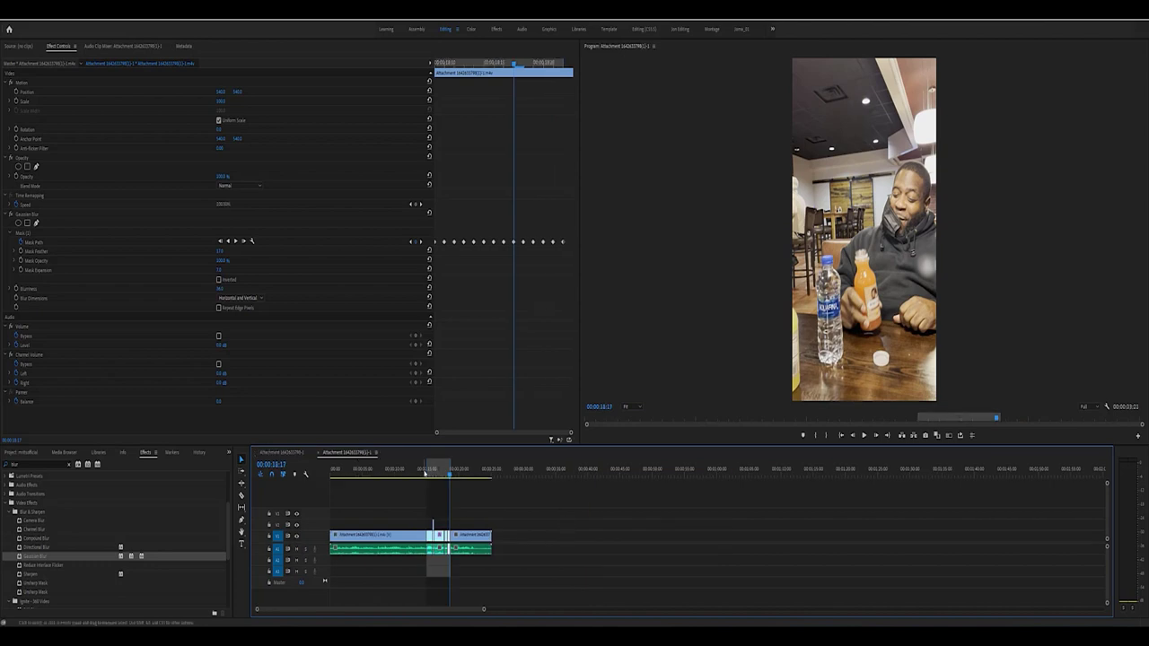
left_click_drag(483, 609, 301, 610)
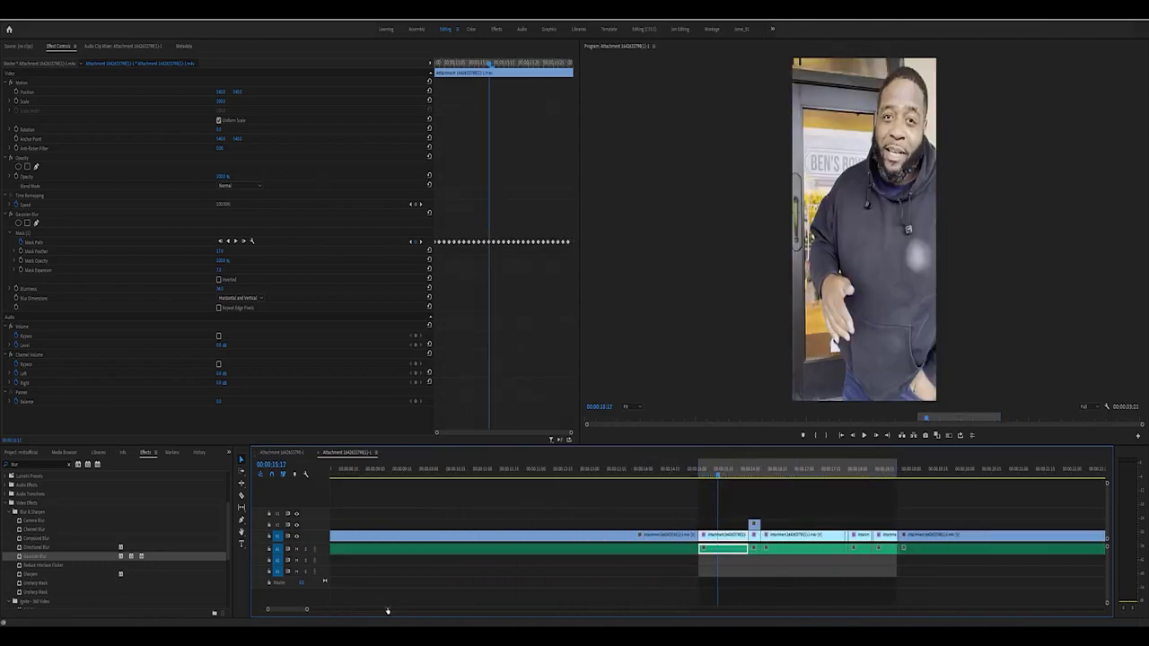
mouse_move(718, 473)
left_mouse_down()
mouse_move(699, 476)
mouse_move(752, 483)
left_mouse_up()
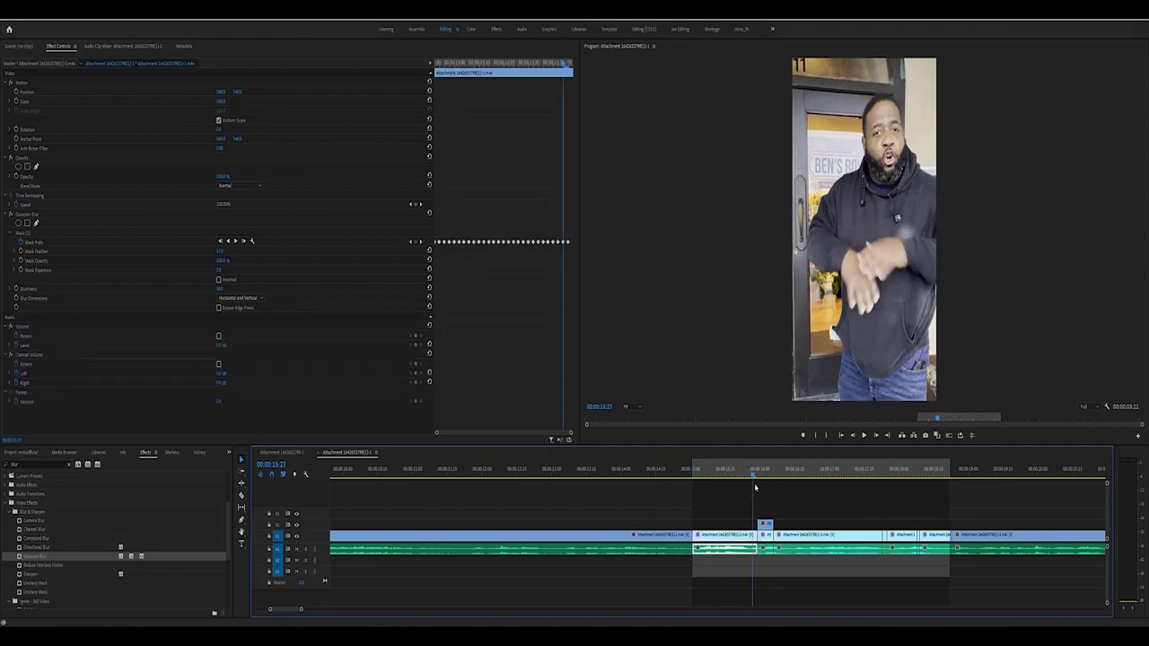
left_click_drag(754, 483, 756, 485)
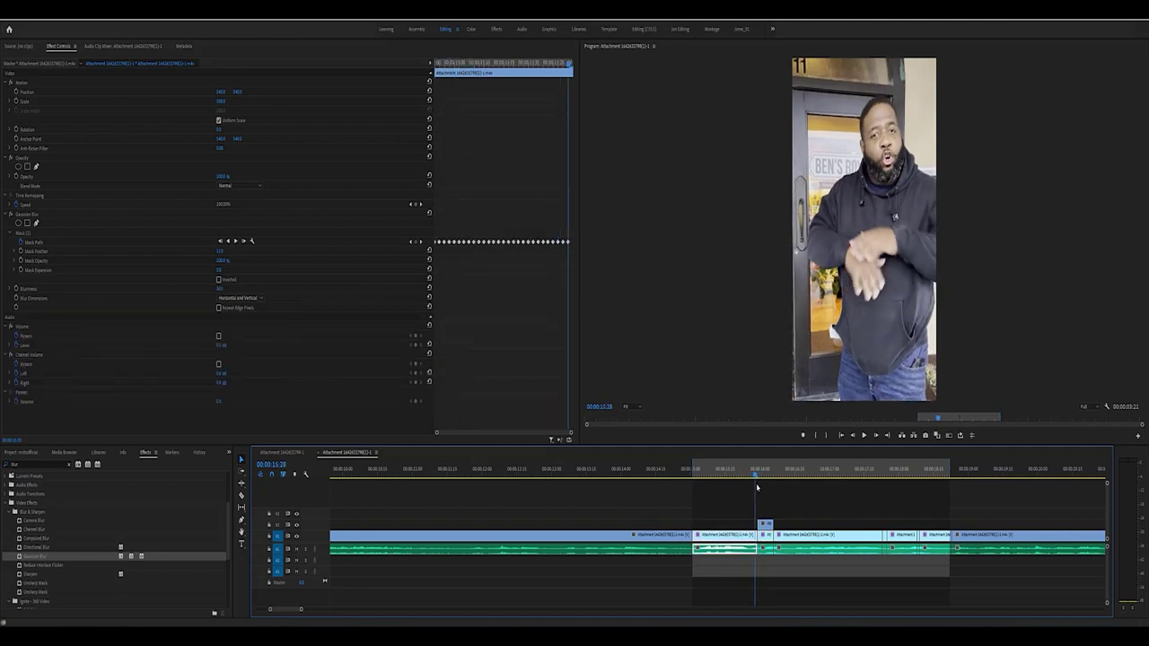
left_click_drag(756, 483, 766, 483)
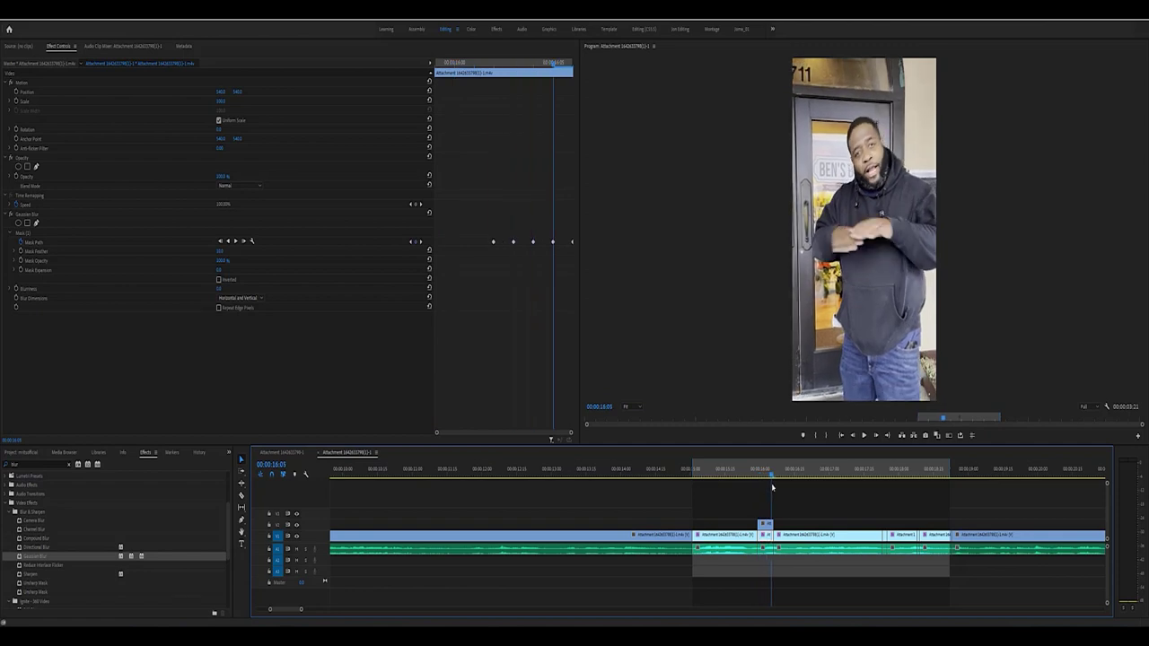
Step: Scrub through the following clips to check each one's emblem blur mask
left_click_drag(771, 483, 883, 503)
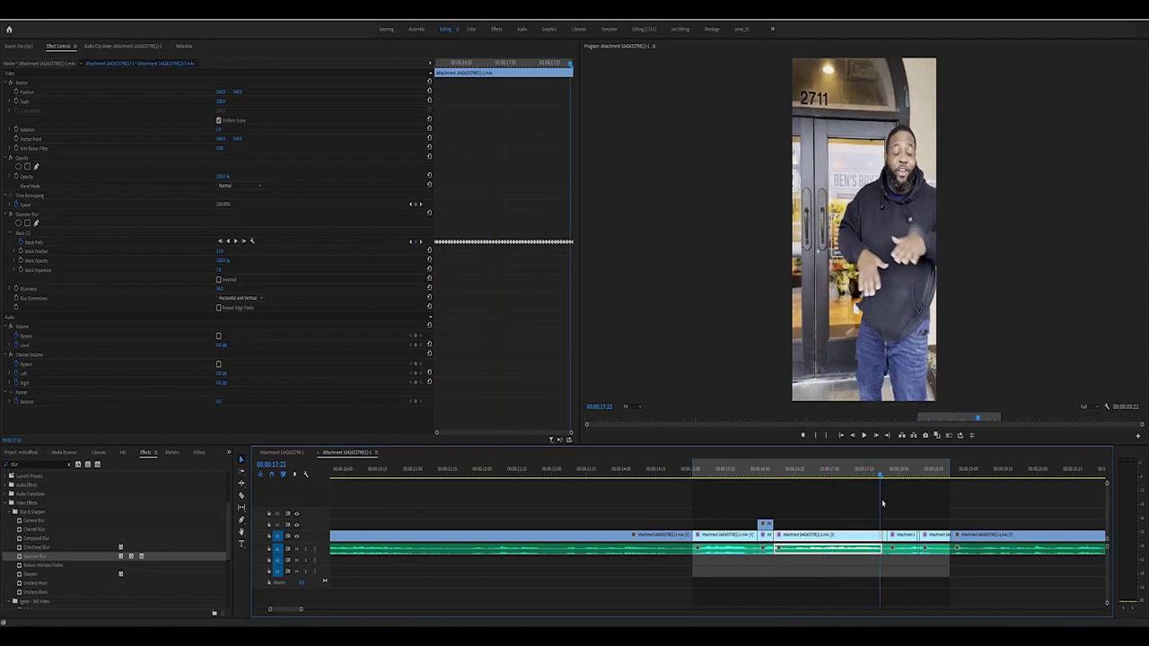
left_click_drag(882, 503, 951, 522)
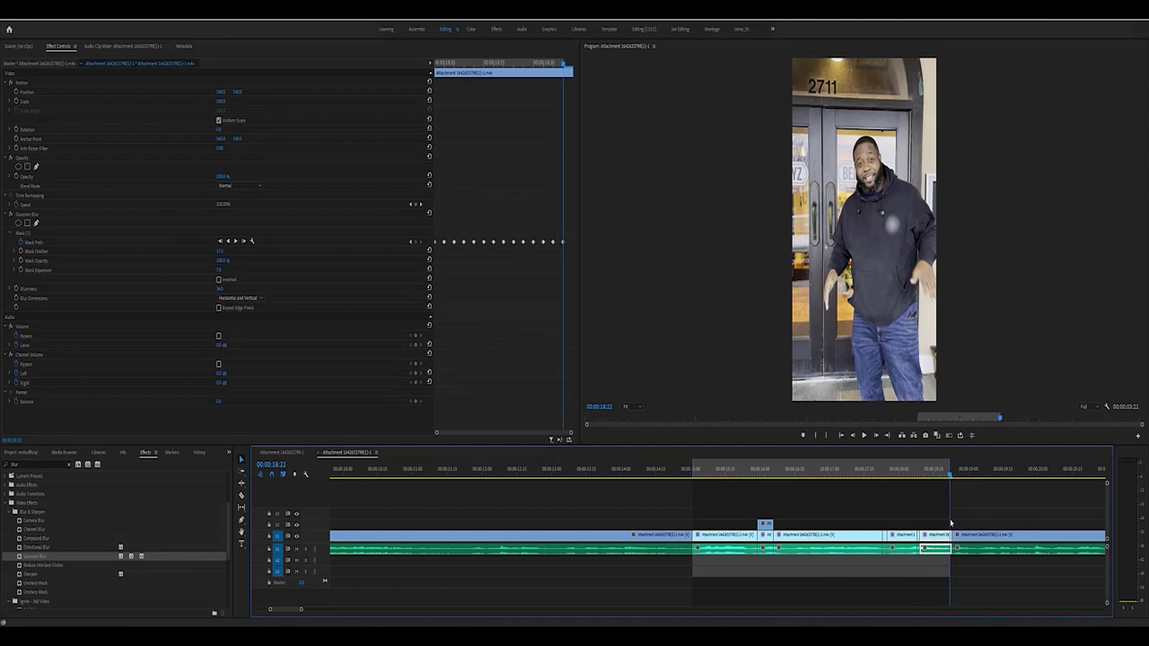
left_click_drag(951, 524, 919, 522)
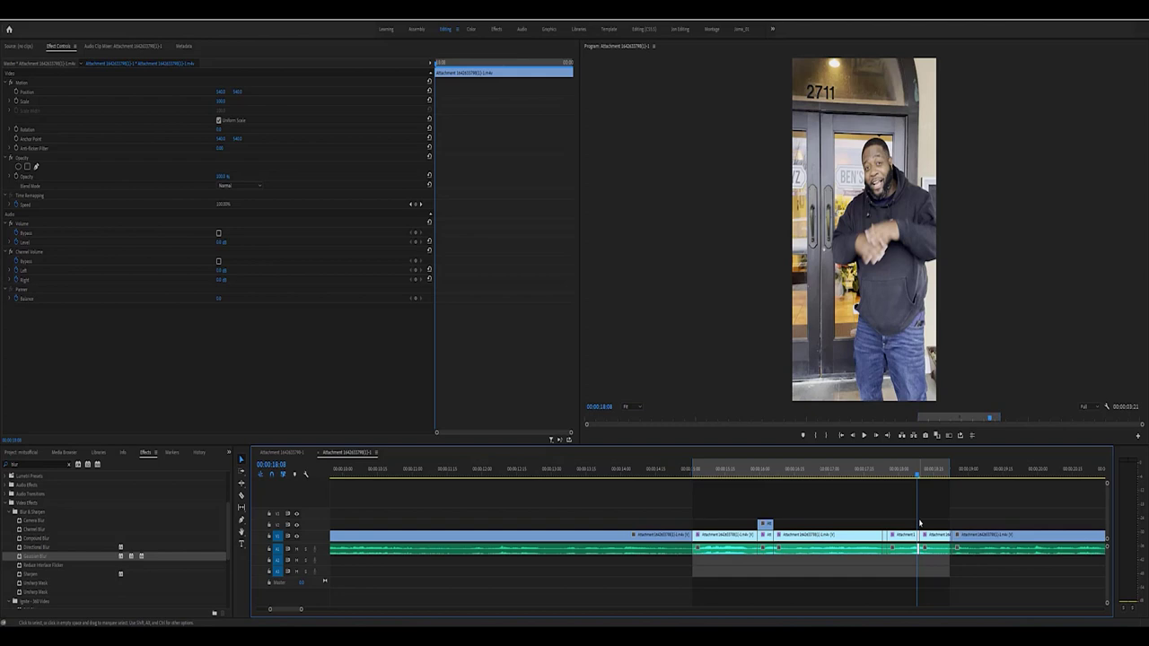
left_click_drag(918, 483, 885, 488)
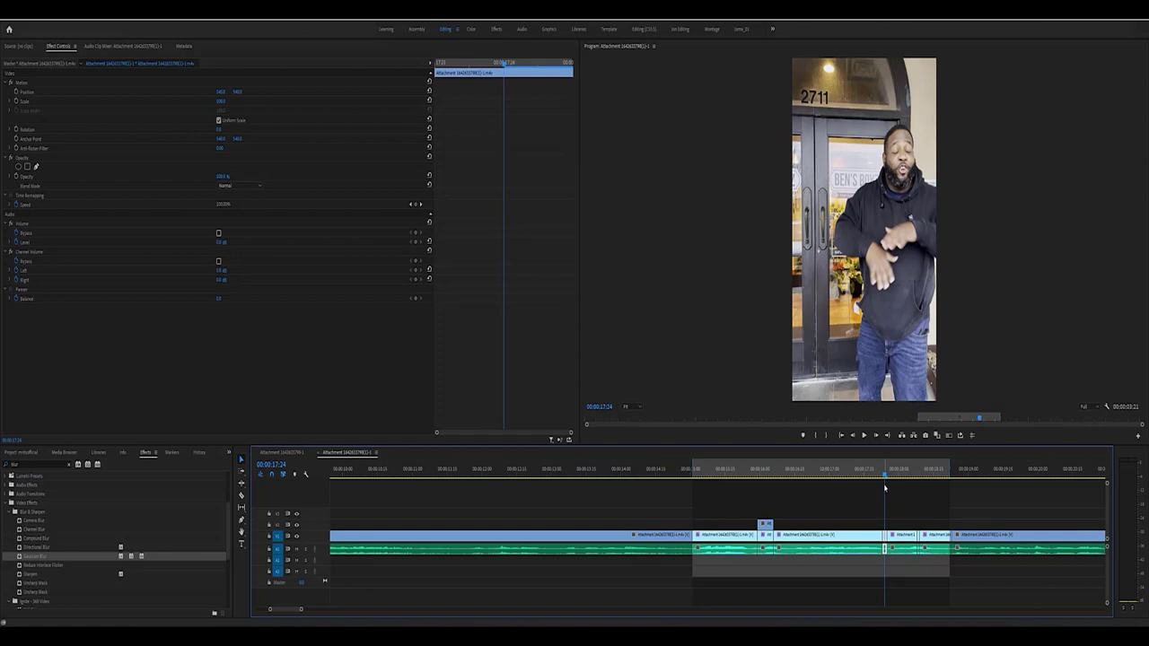
left_click_drag(878, 490, 760, 495)
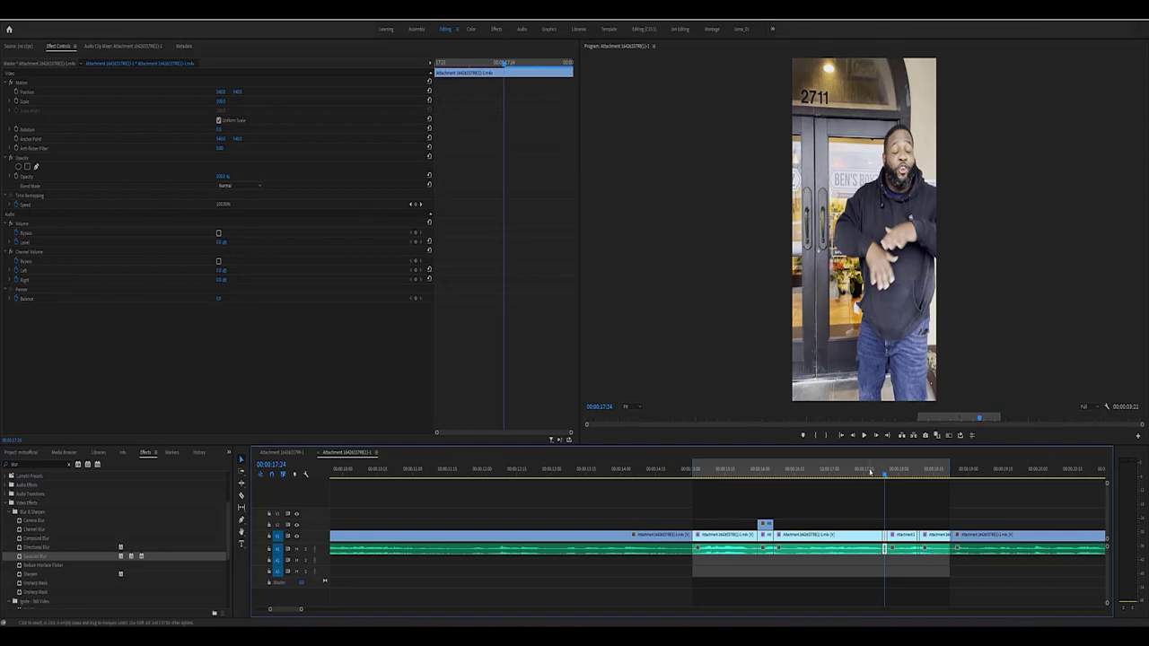
left_click_drag(760, 494, 774, 496)
left_click(788, 501)
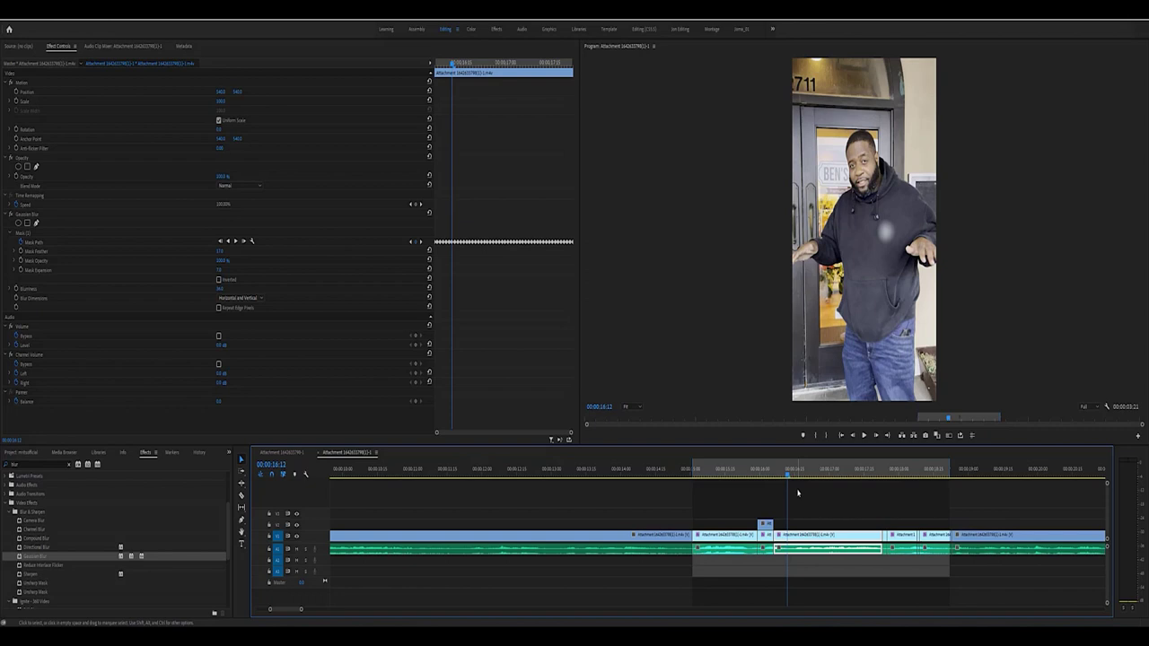
left_click(765, 479)
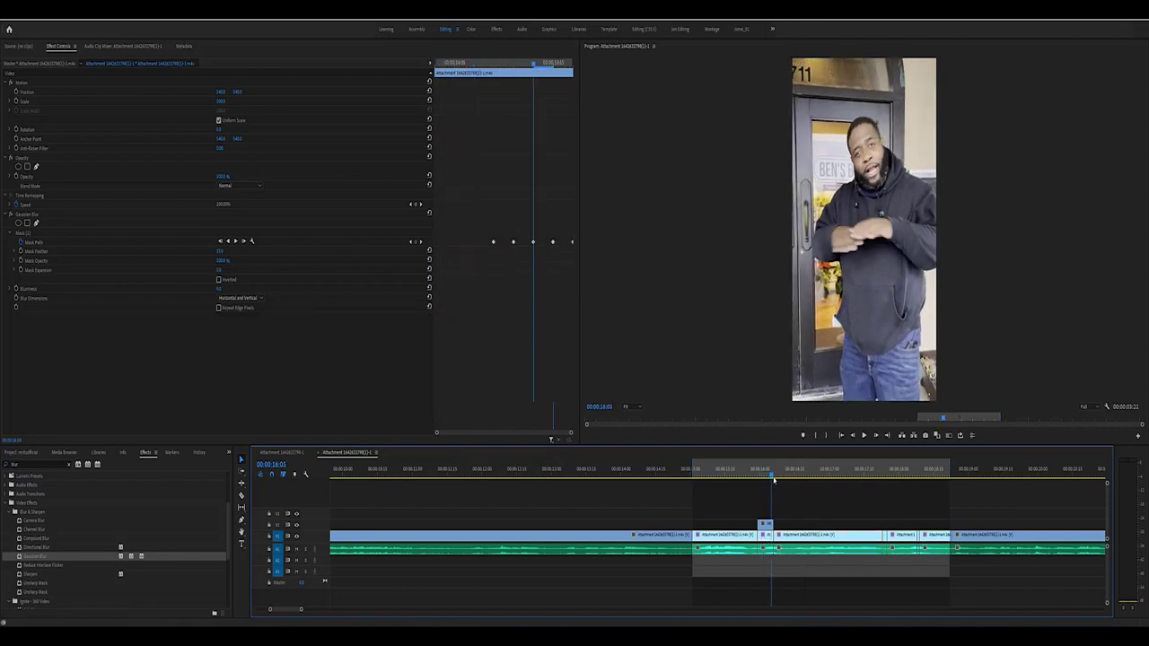
Step: Step frame by frame and select the upper and lower clips to inspect the emblem blur
key("Right")
key("Right")
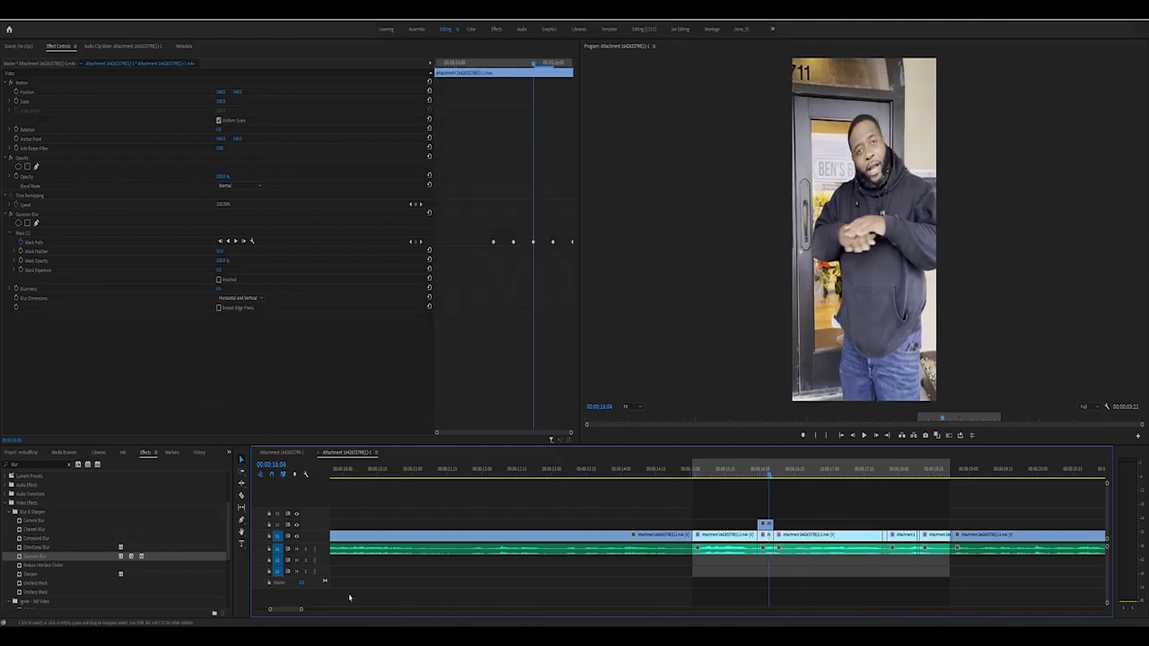
left_click_drag(301, 609, 284, 612)
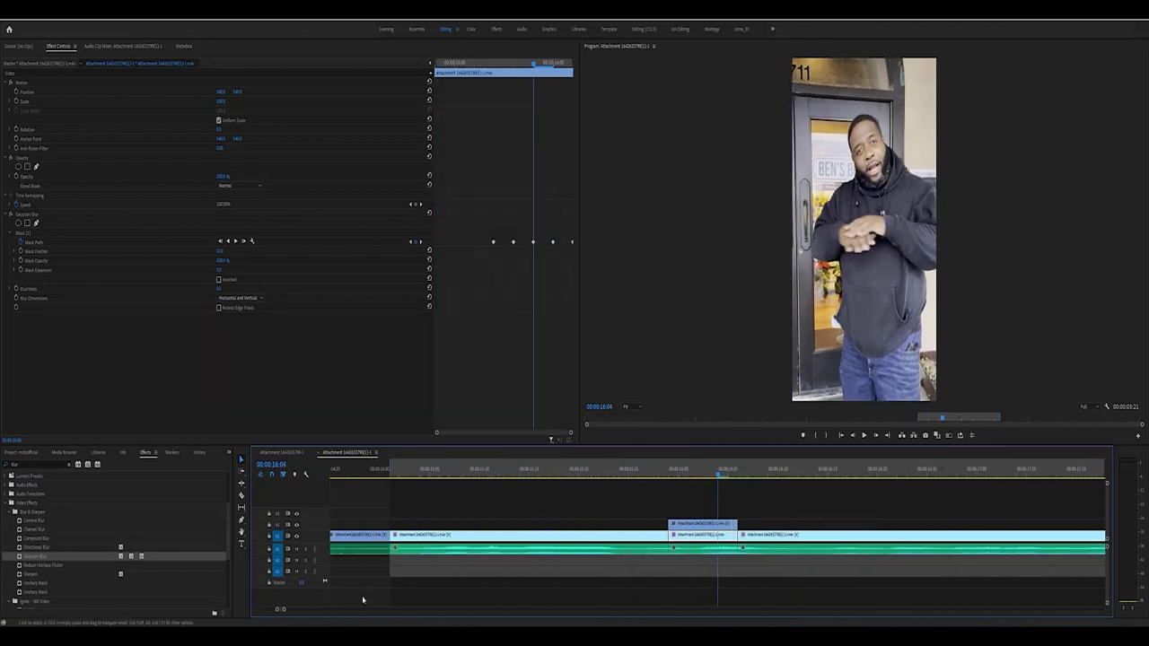
left_click(678, 522)
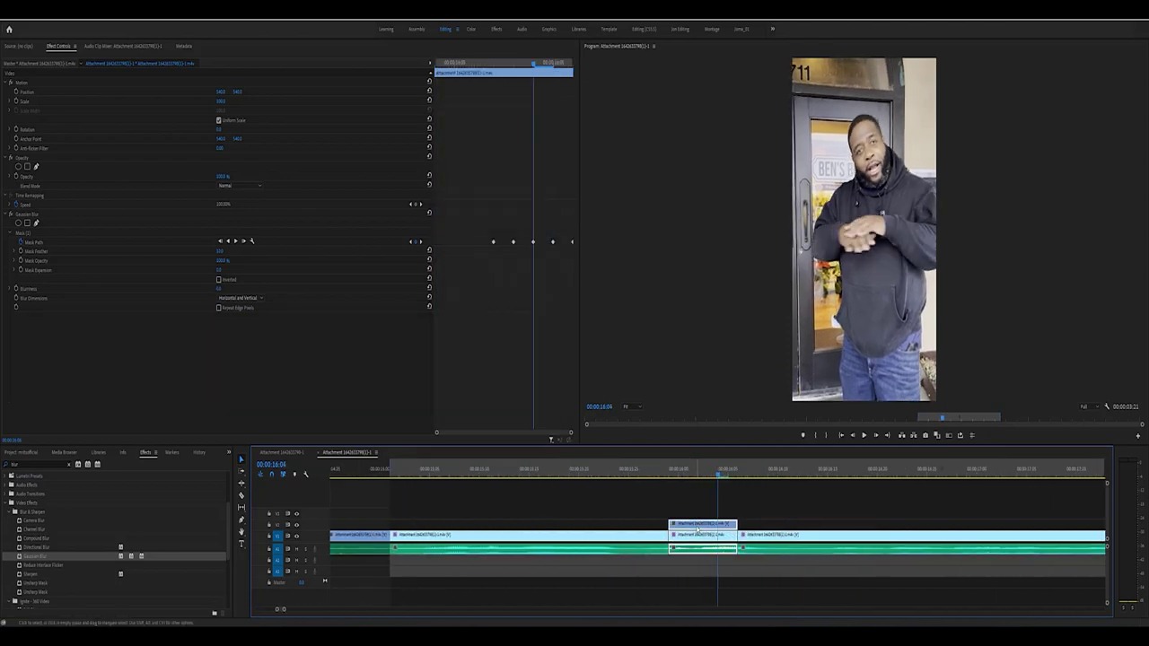
left_click(698, 477)
key("Left")
key("Left")
key("Right")
key("Right")
key("Right")
key("Right")
key("Right")
left_click(639, 474)
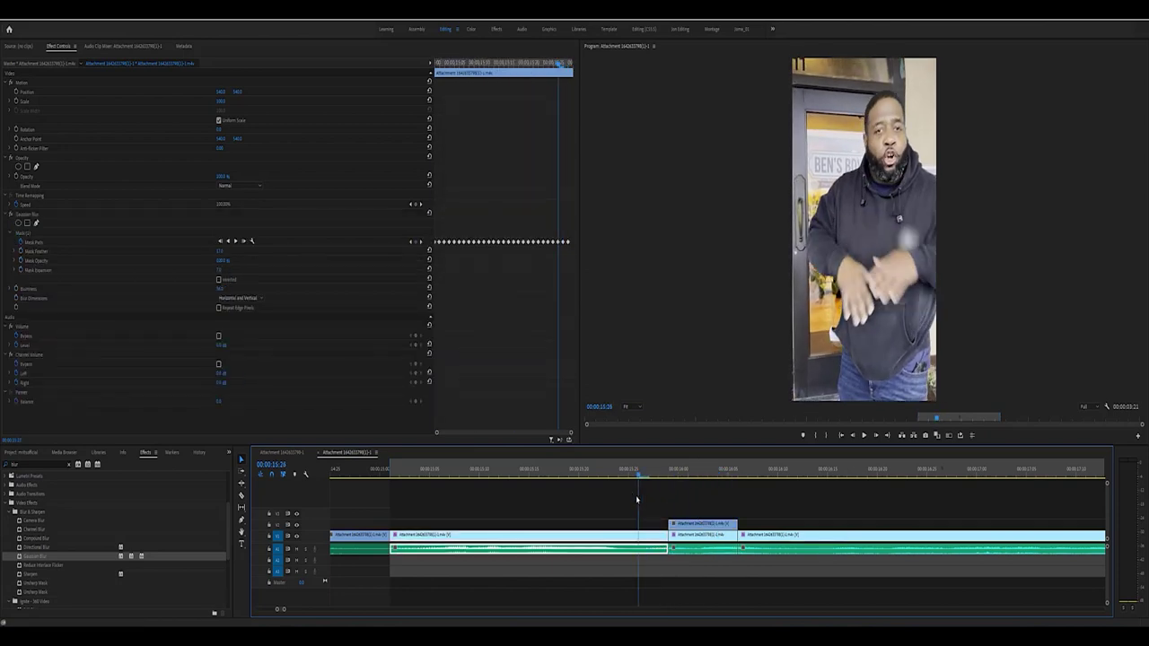
Step: Show the Mask (1) outline and scrub through frames to confirm it tracks the hoodie emblem
left_click(65, 232)
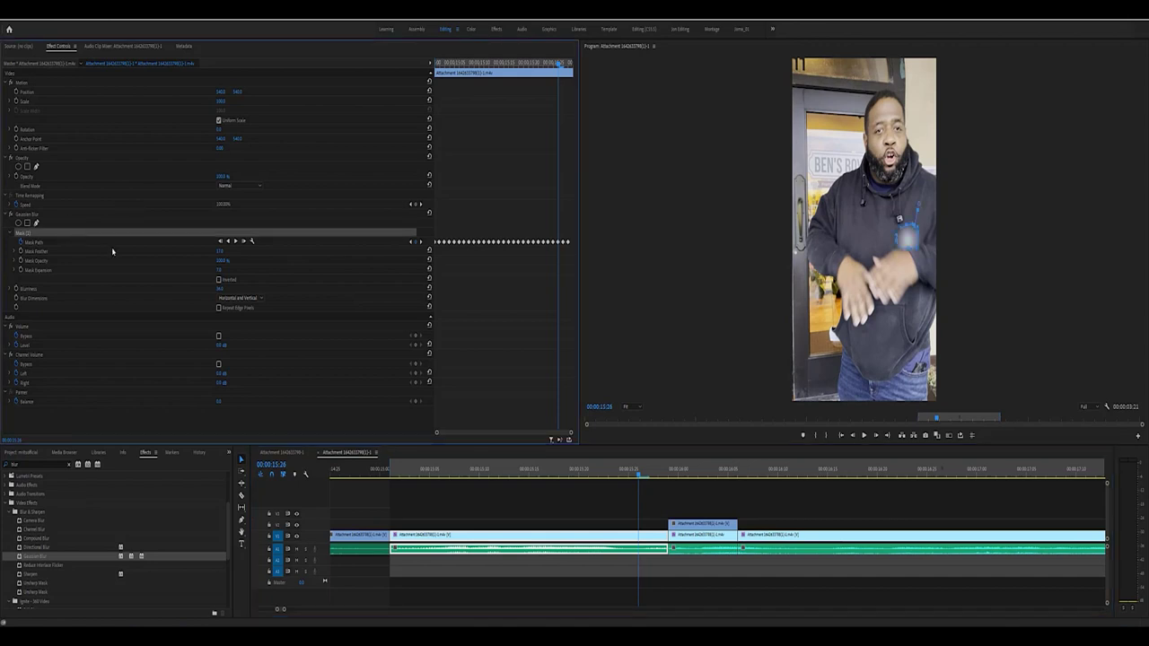
mouse_move(639, 476)
left_mouse_down()
mouse_move(621, 479)
mouse_move(738, 482)
left_mouse_up()
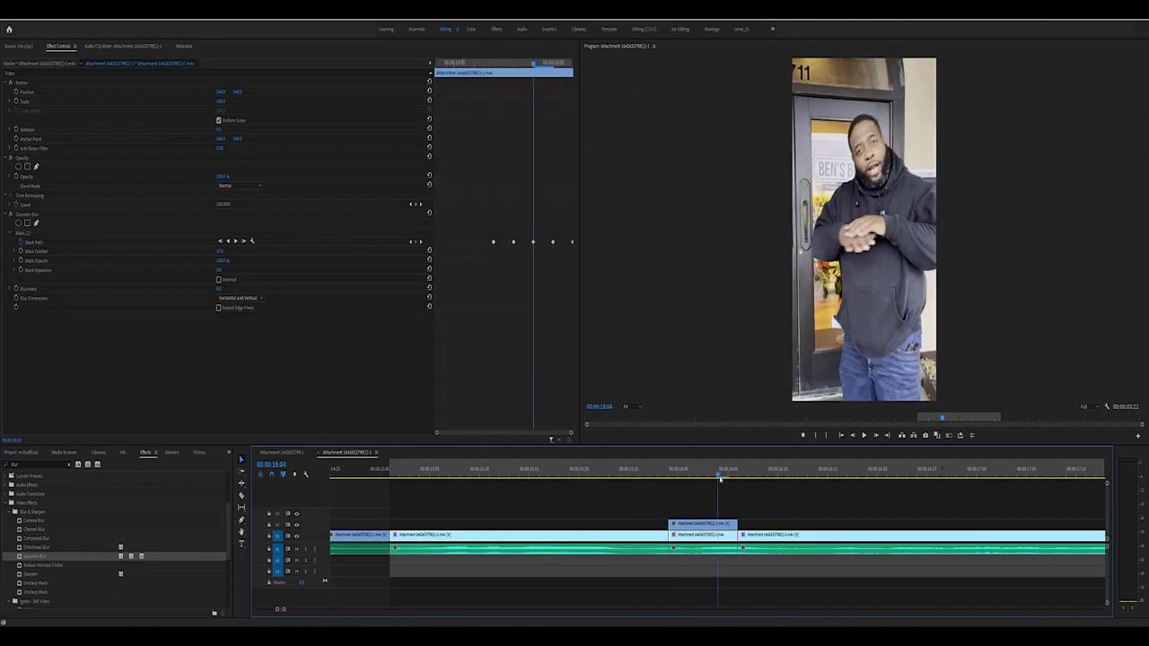
left_click(150, 233)
left_click_drag(740, 477, 1013, 513)
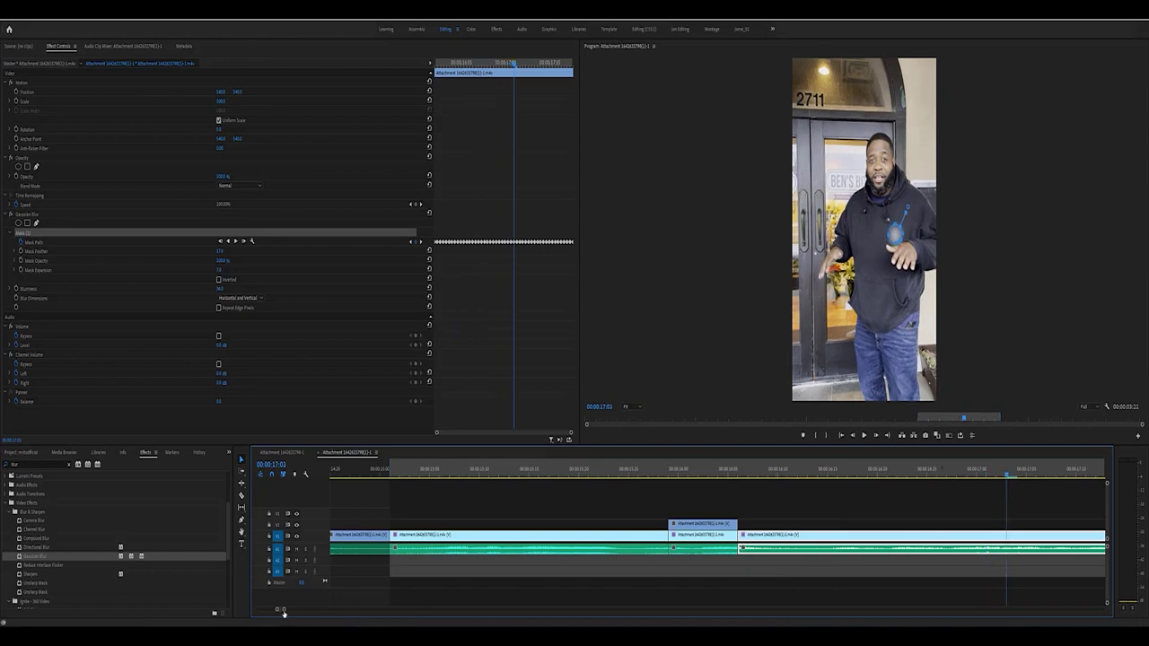
left_click_drag(284, 610, 400, 611)
left_click_drag(527, 480, 539, 480)
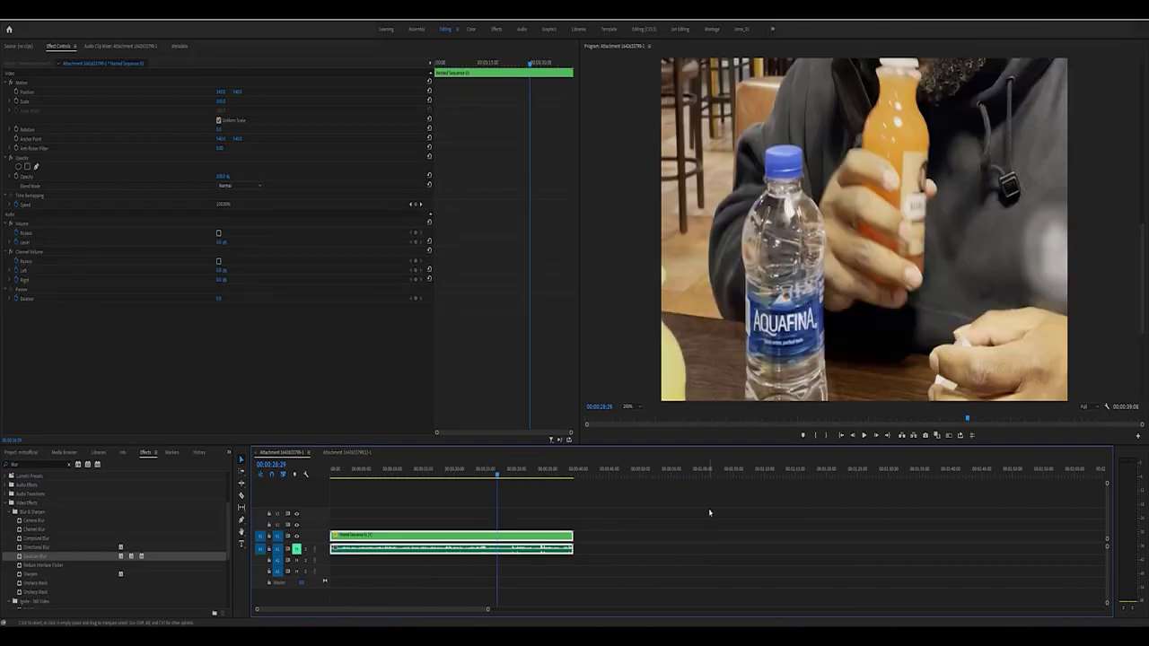